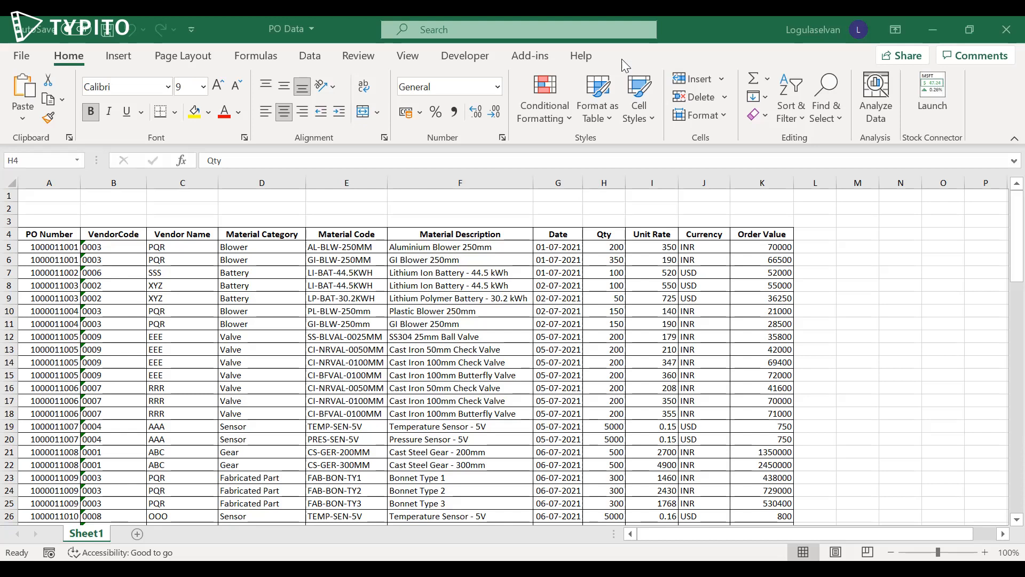
- Enable the Microsoft Power Pivot for Excel COM add-in through the Excel options
{"action": "left_click", "coordinate": [22, 56]}
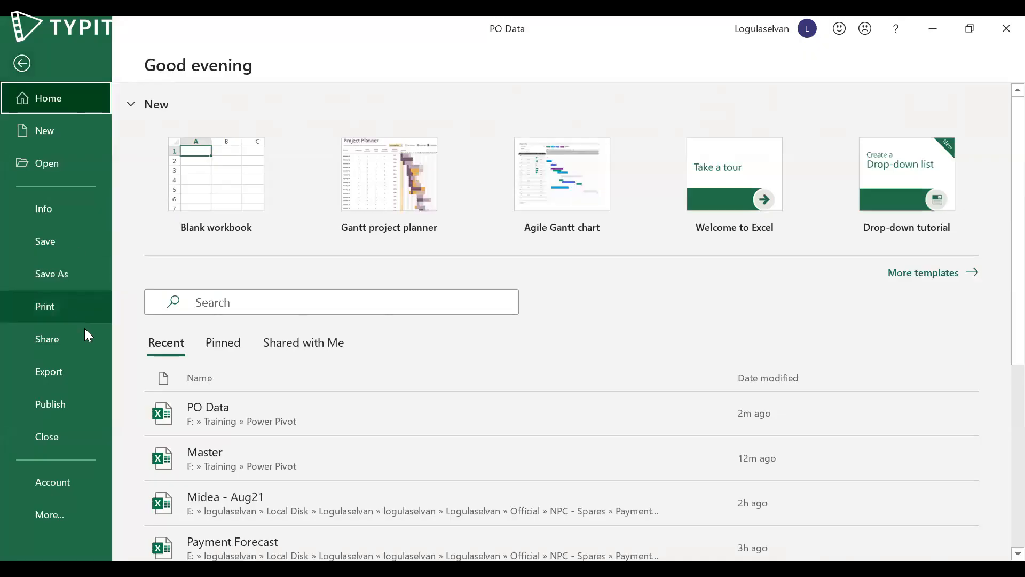
{"action": "left_click", "coordinate": [60, 527]}
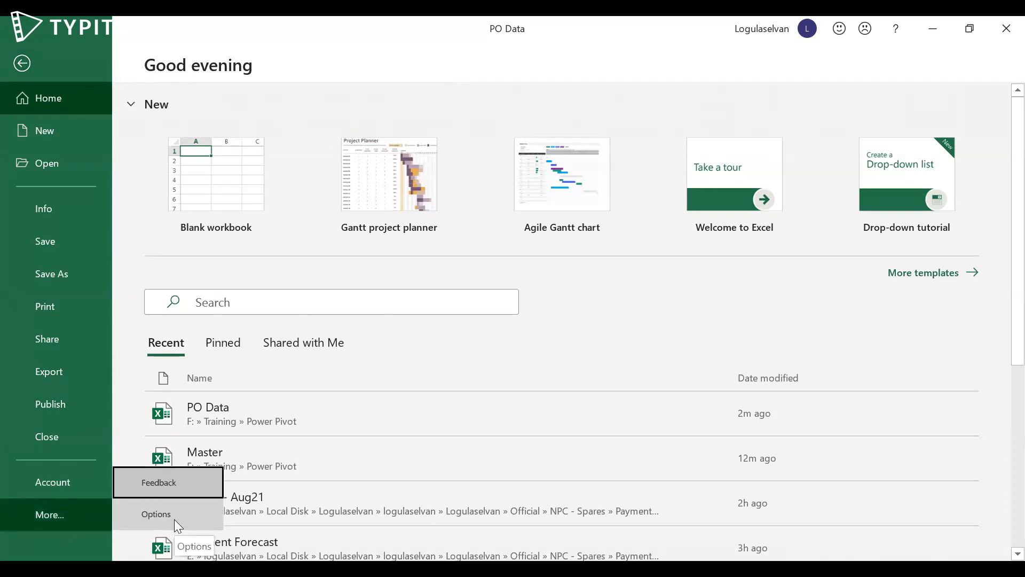
{"action": "left_click", "coordinate": [174, 519]}
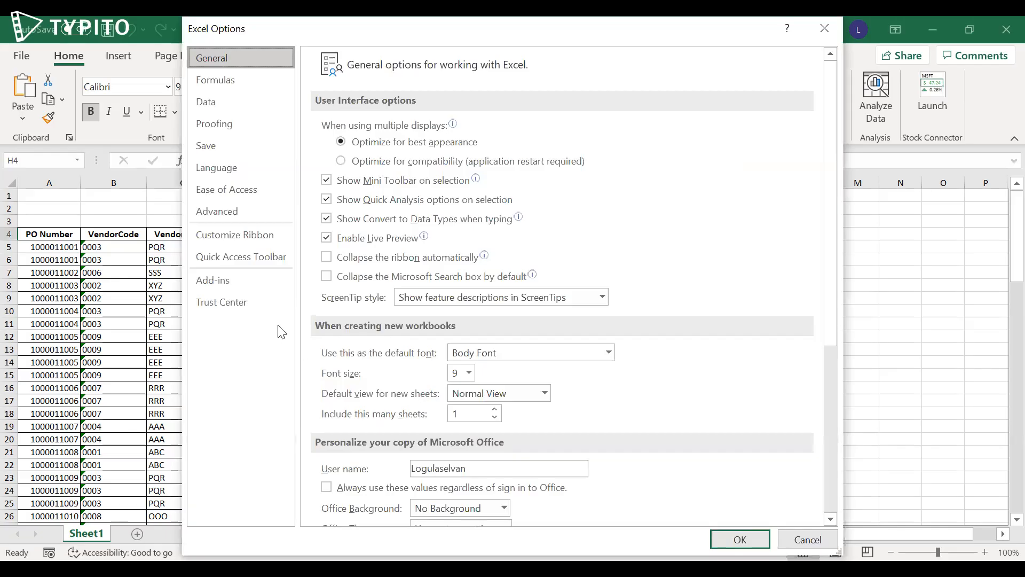
{"action": "left_click", "coordinate": [253, 281]}
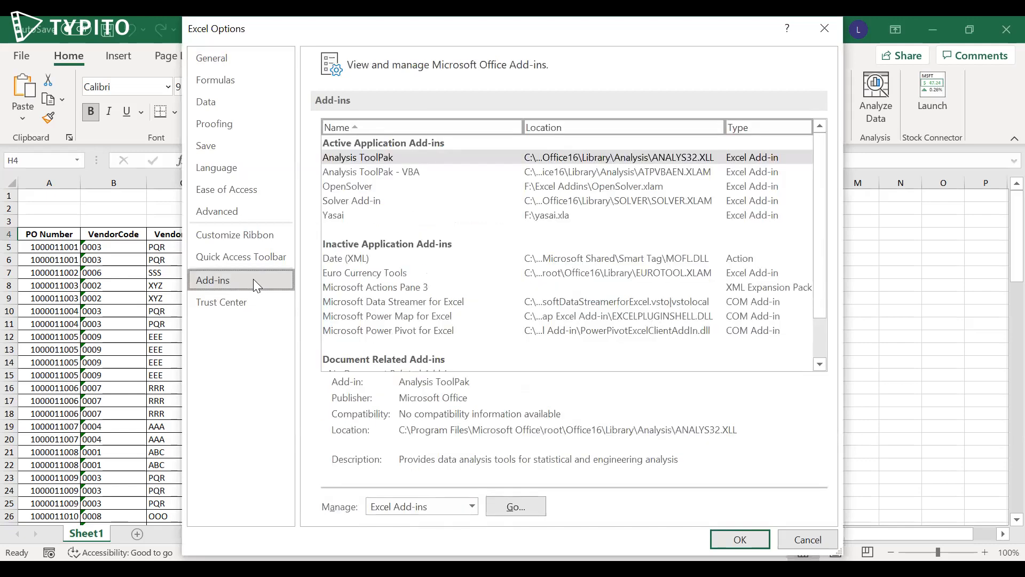
{"action": "left_click", "coordinate": [466, 511]}
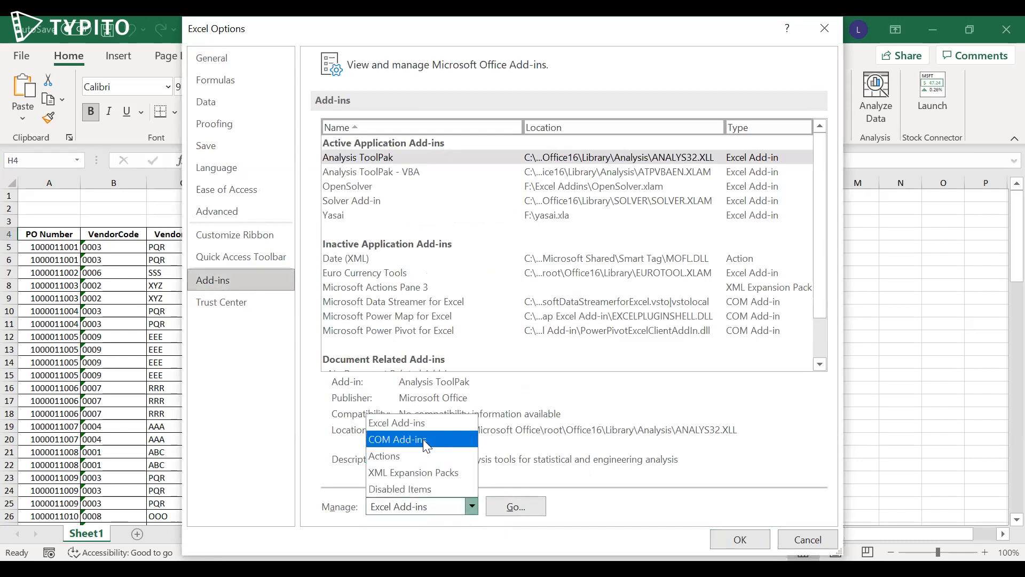
{"action": "left_click", "coordinate": [423, 439]}
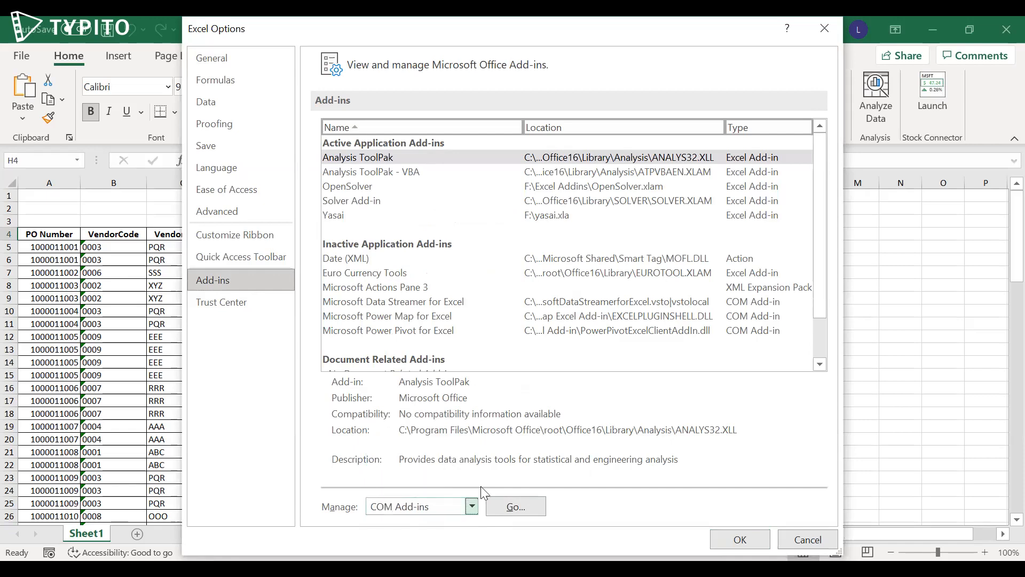
{"action": "left_click", "coordinate": [515, 512]}
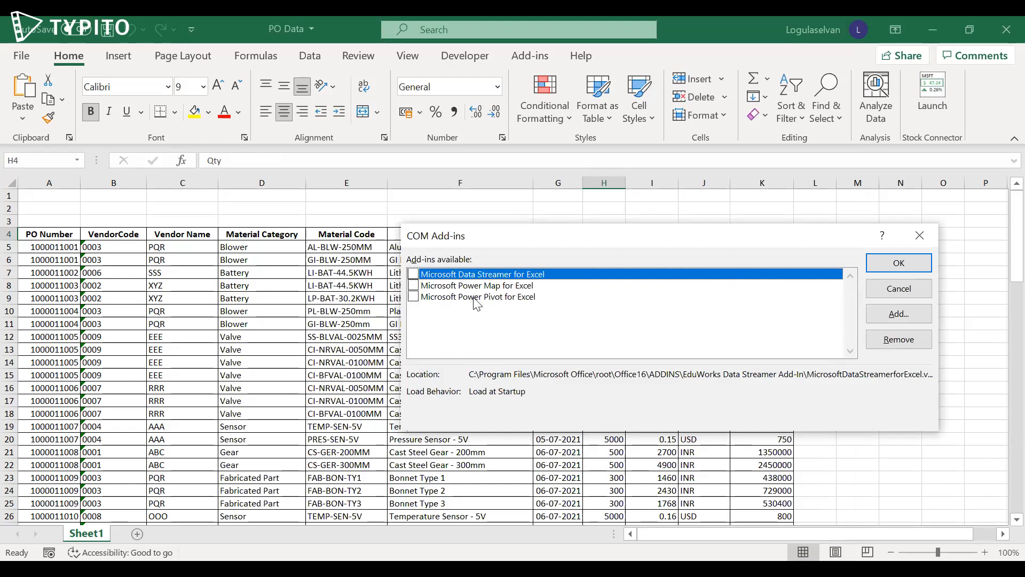
{"action": "left_click", "coordinate": [414, 297]}
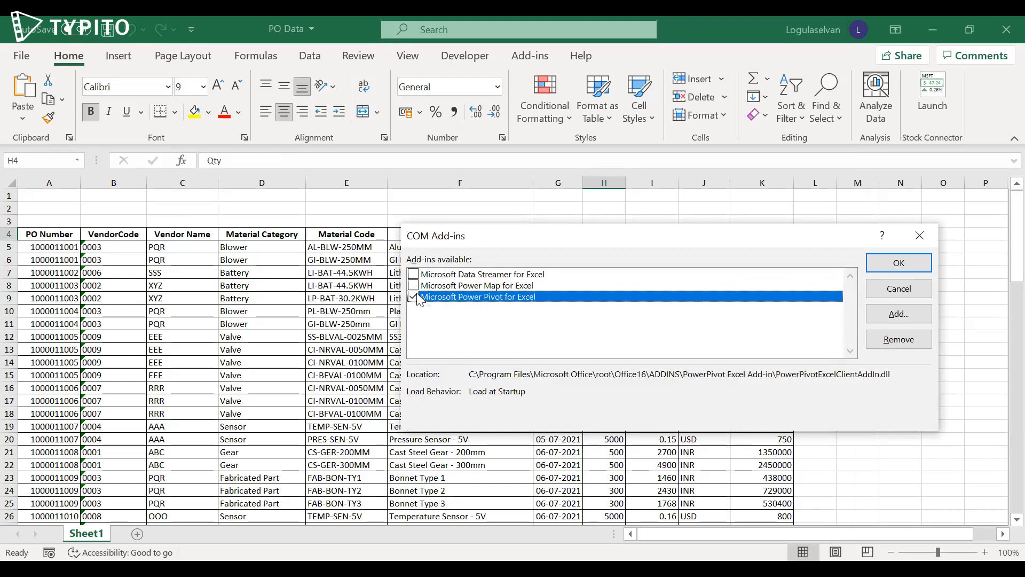
{"action": "left_click", "coordinate": [893, 274]}
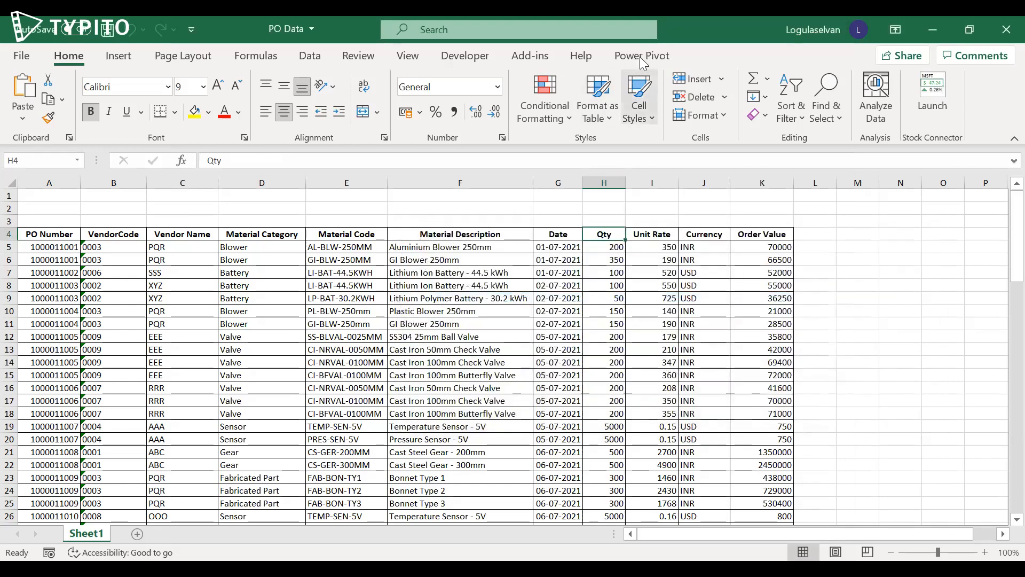
{"action": "left_click", "coordinate": [633, 64]}
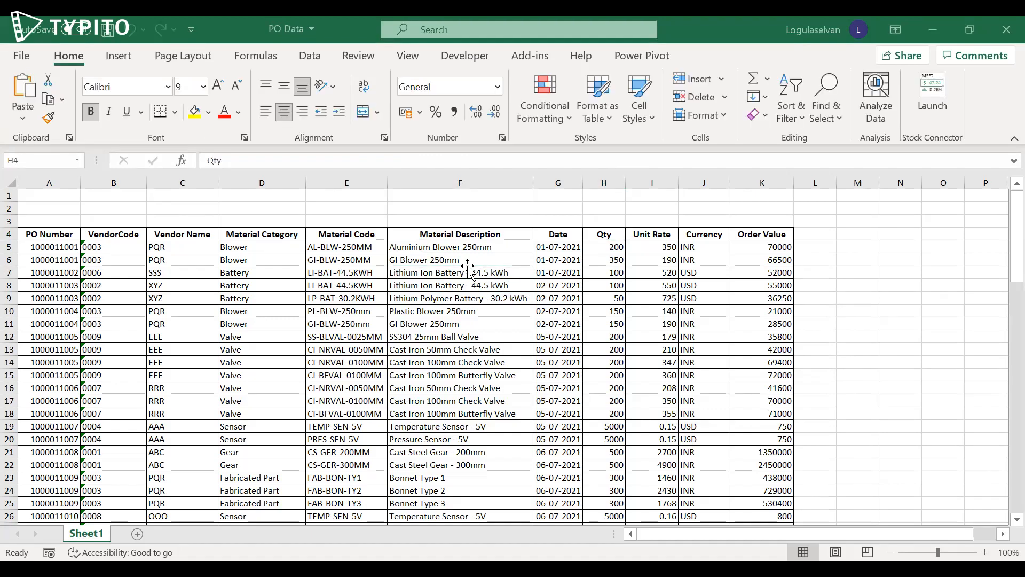
- Review the purchase order column headers in row 4, from VendorCode through Order Value
{"action": "left_click", "coordinate": [441, 235]}
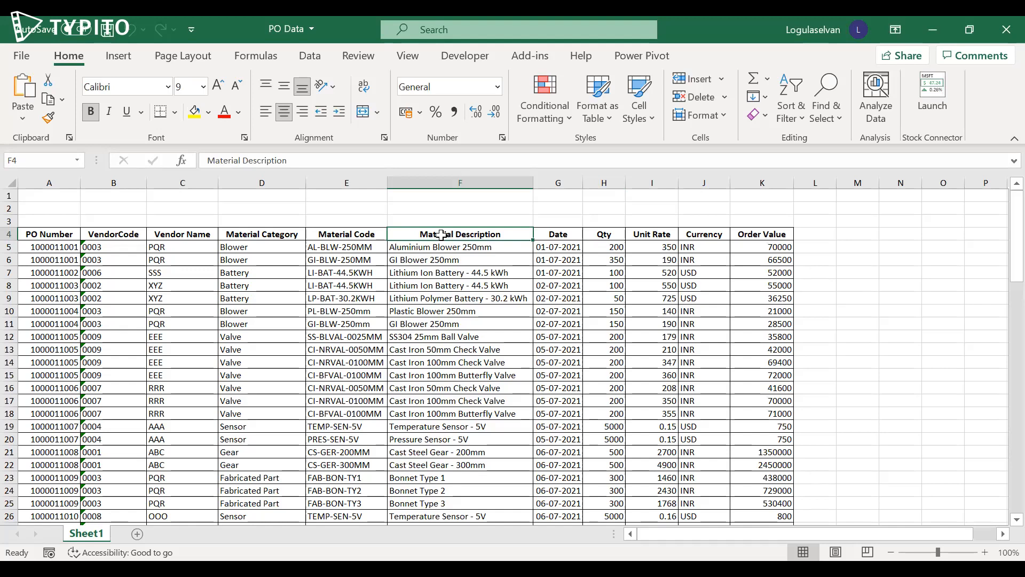
{"action": "key", "text": "Left"}
{"action": "key", "text": "Left"}
{"action": "key", "text": "Left"}
{"action": "key", "text": "Left"}
{"action": "key", "text": "Right"}
{"action": "key", "text": "Right"}
{"action": "key", "text": "Right"}
{"action": "key", "text": "Right"}
{"action": "key", "text": "Right"}
{"action": "key", "text": "Right"}
{"action": "key", "text": "Right"}
{"action": "key", "text": "Right"}
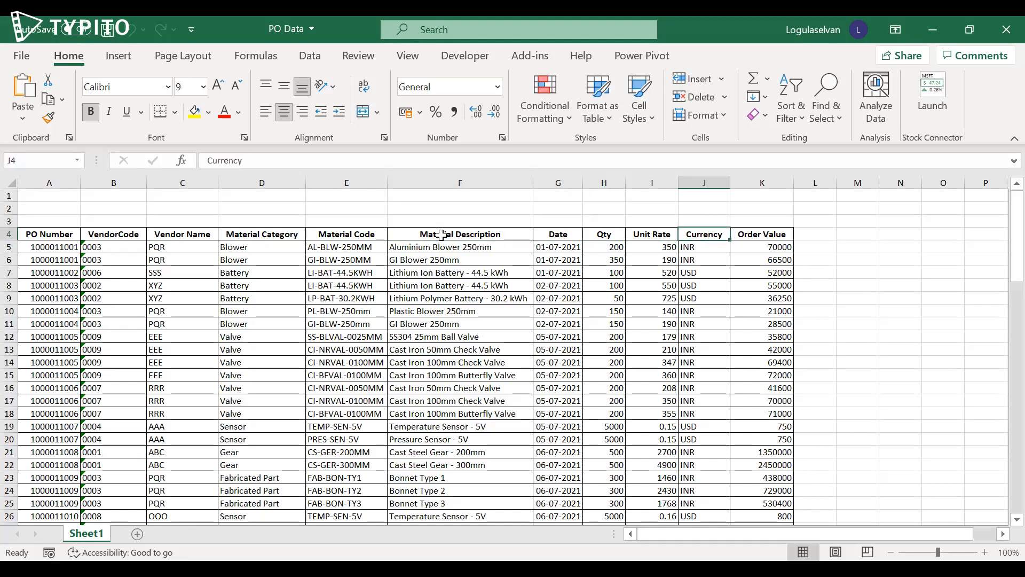
{"action": "key", "text": "Right"}
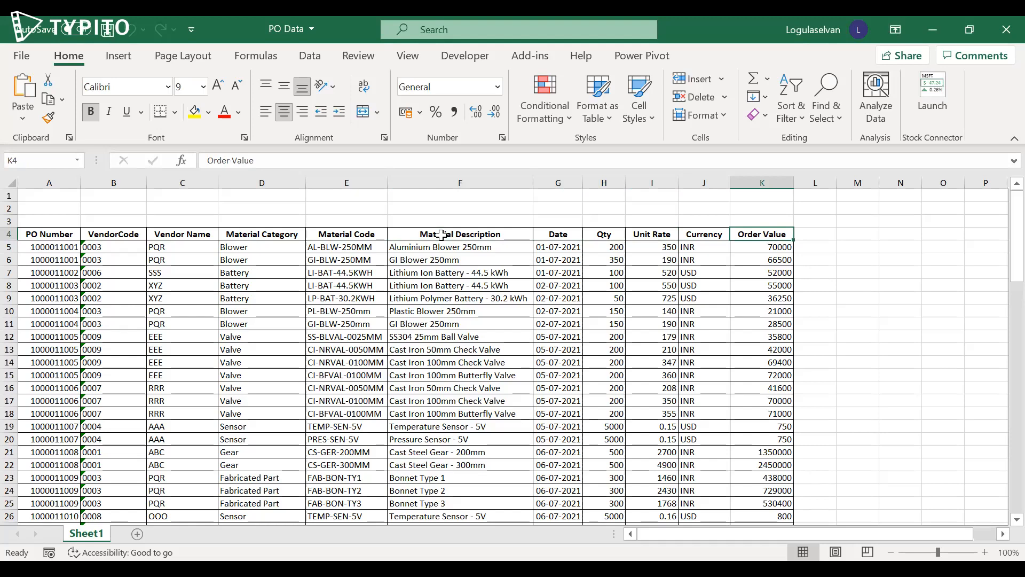
{"action": "key", "text": "Left"}
{"action": "key", "text": "Left"}
{"action": "key", "text": "Left"}
{"action": "key", "text": "Left"}
{"action": "key", "text": "Left"}
{"action": "key", "text": "Left"}
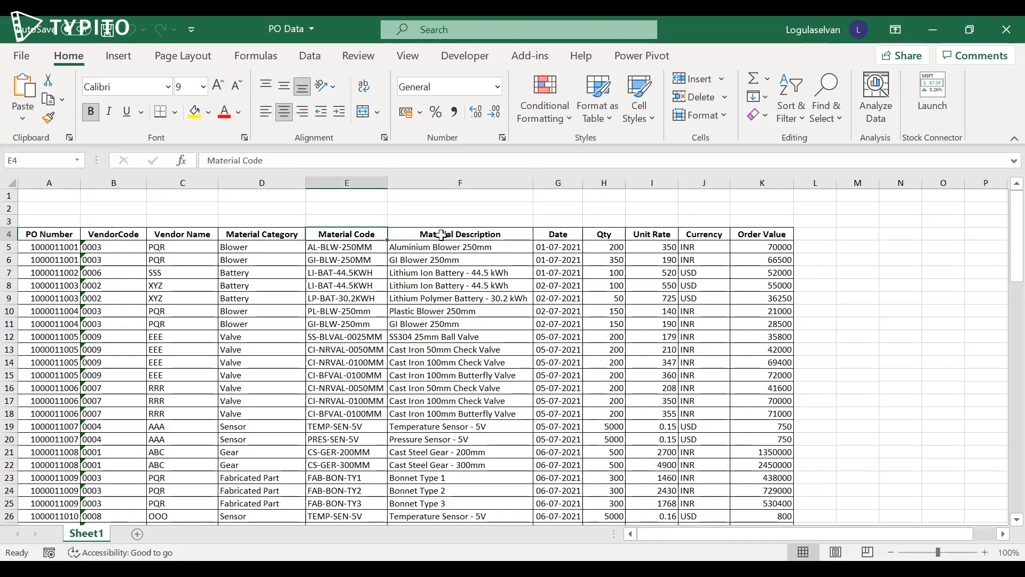
- Open the Power Pivot data model window and begin a table import with Excel File as the source type
{"action": "left_click", "coordinate": [661, 61]}
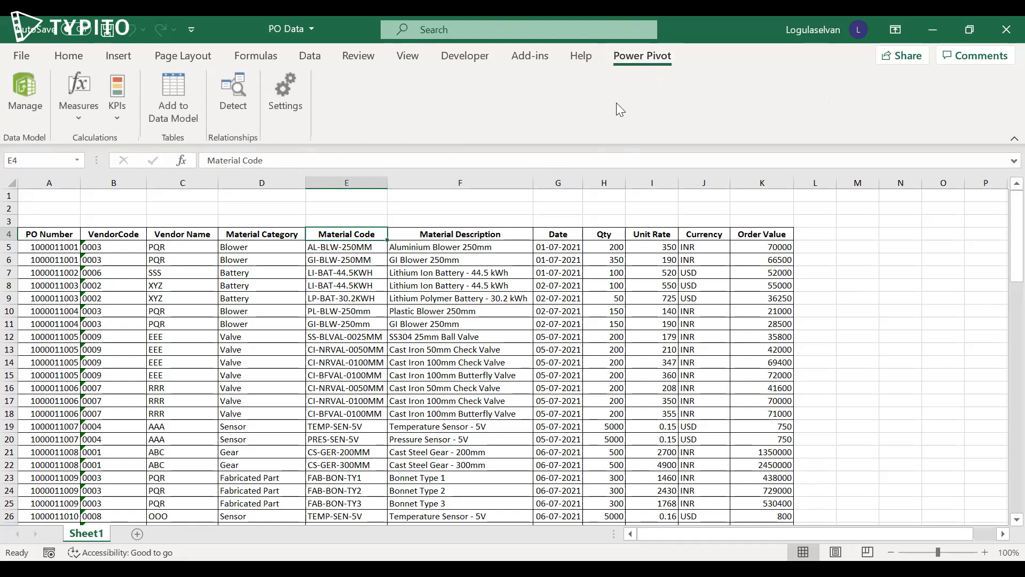
{"action": "left_click", "coordinate": [28, 99]}
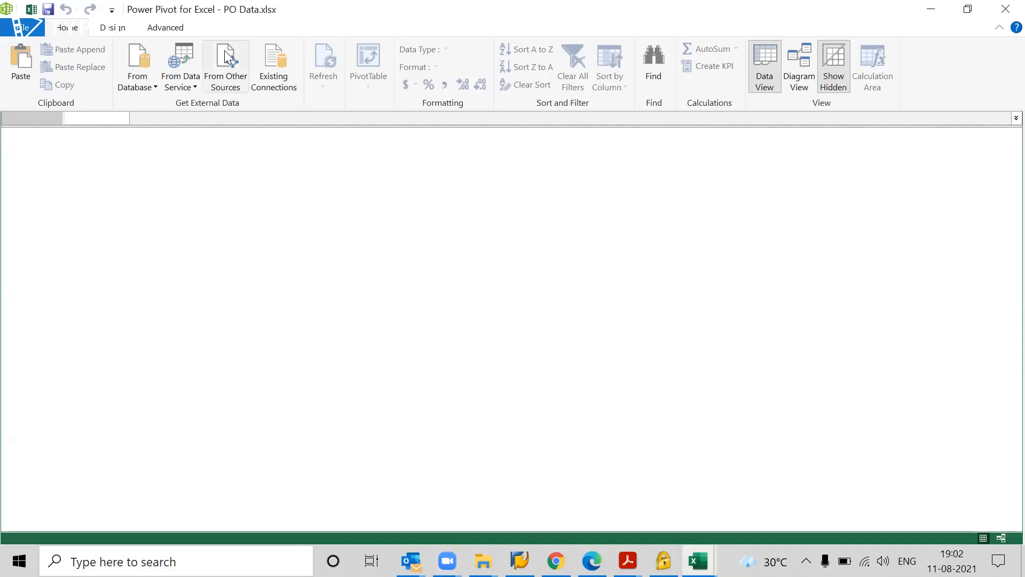
{"action": "left_click", "coordinate": [225, 53]}
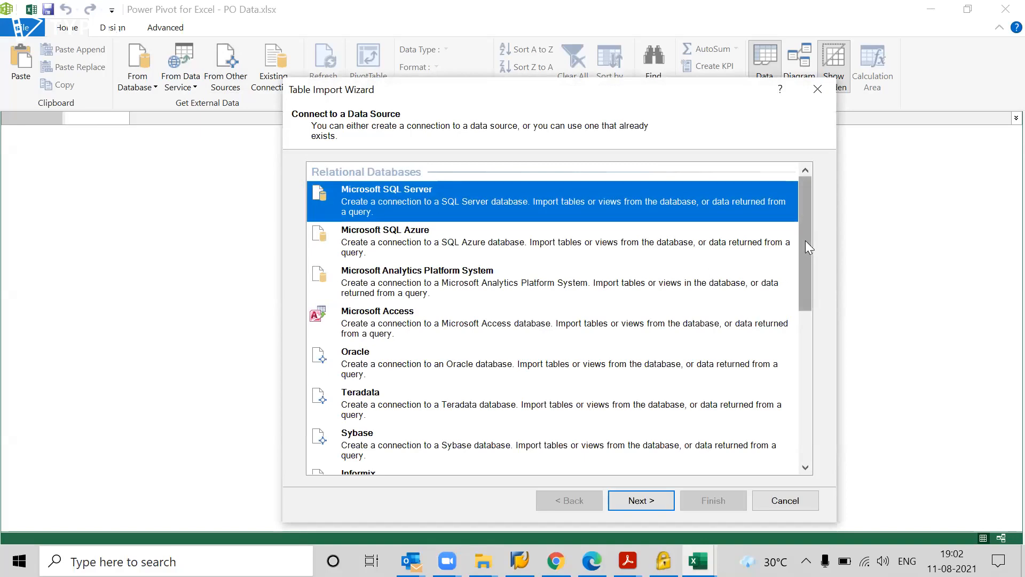
{"action": "left_click_drag", "start_coordinate": [805, 240], "coordinate": [811, 418]}
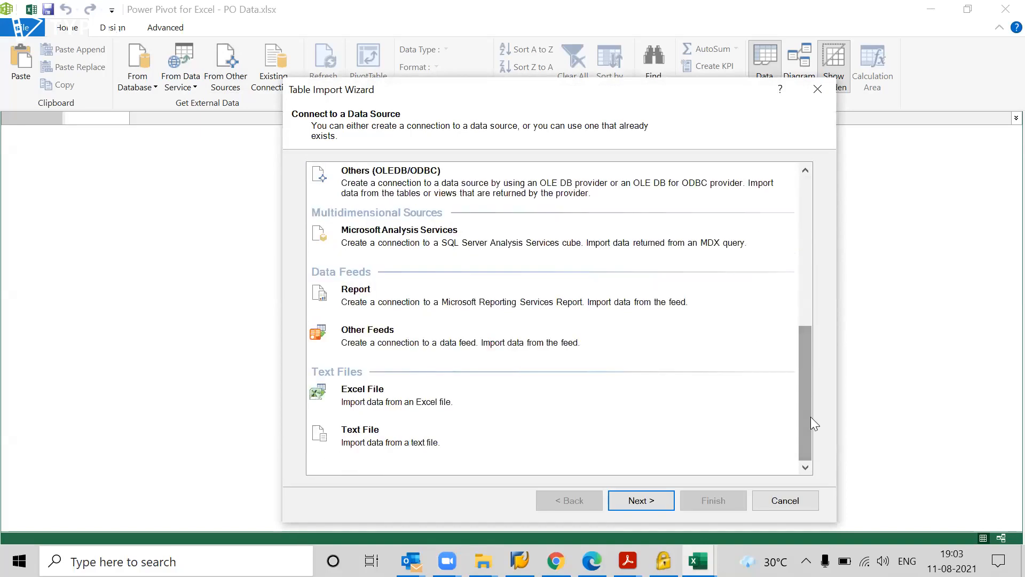
{"action": "left_click", "coordinate": [423, 404]}
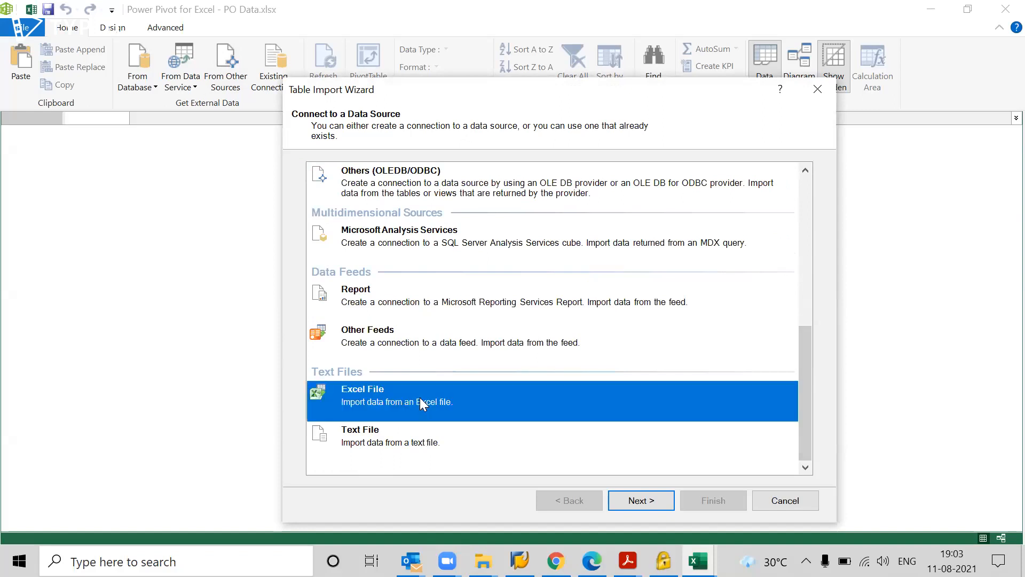
{"action": "left_click", "coordinate": [643, 501]}
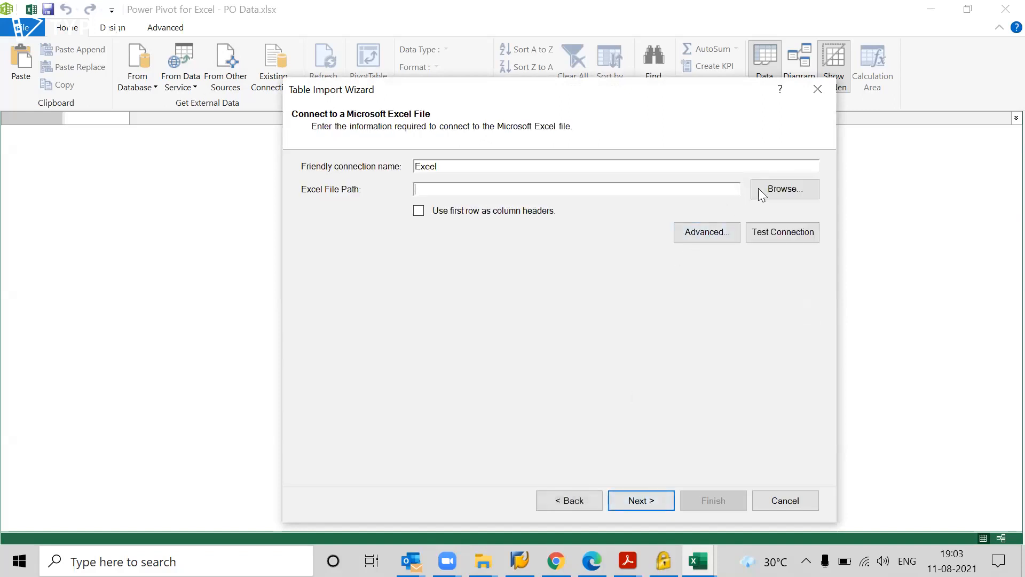
- Connect the import to the Master workbook in the Power Pivot folder, using the first row as column headers
{"action": "left_click", "coordinate": [780, 191]}
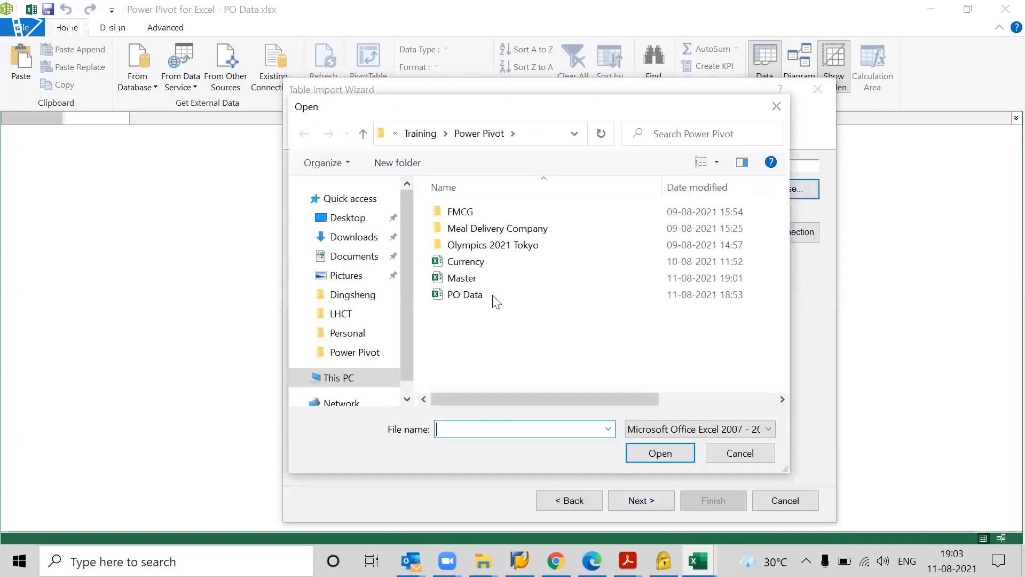
{"action": "left_click", "coordinate": [469, 278]}
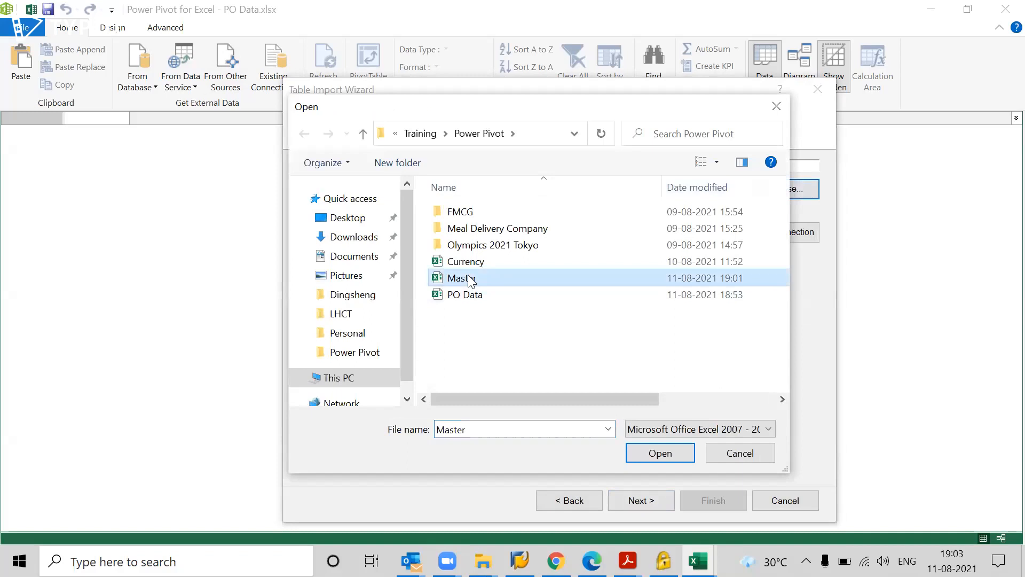
{"action": "left_click", "coordinate": [660, 453]}
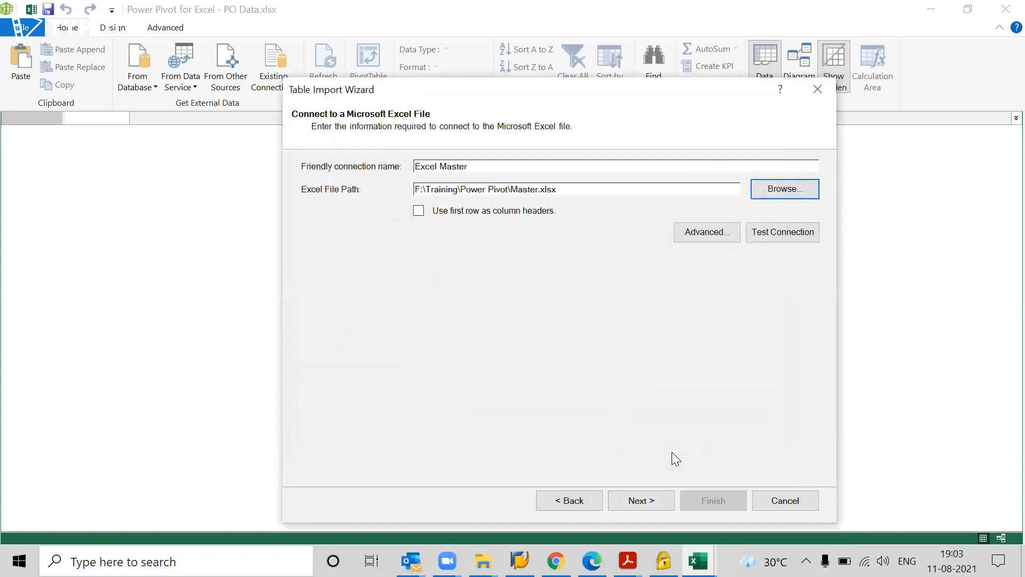
{"action": "left_click", "coordinate": [419, 212]}
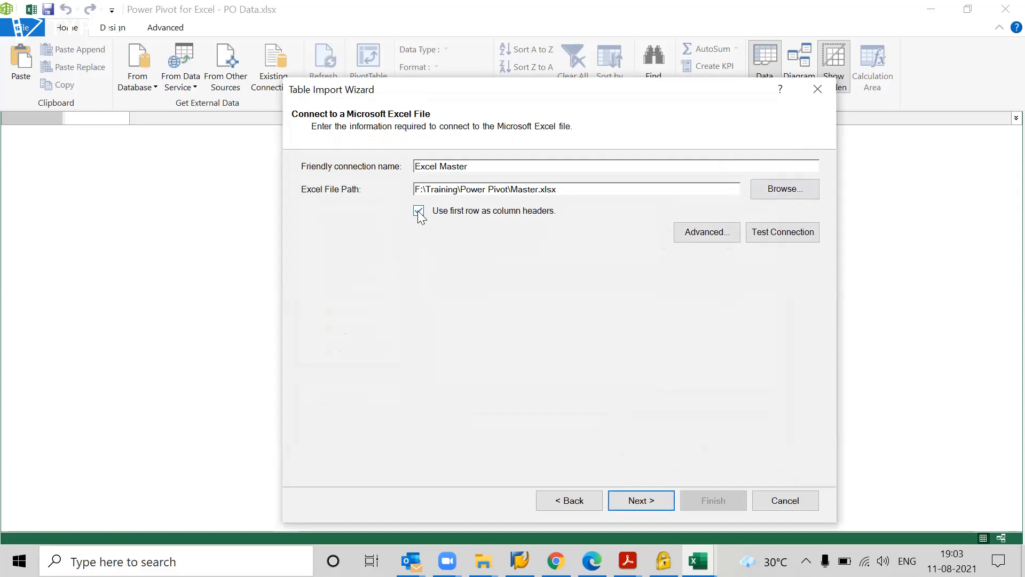
{"action": "left_click", "coordinate": [642, 502]}
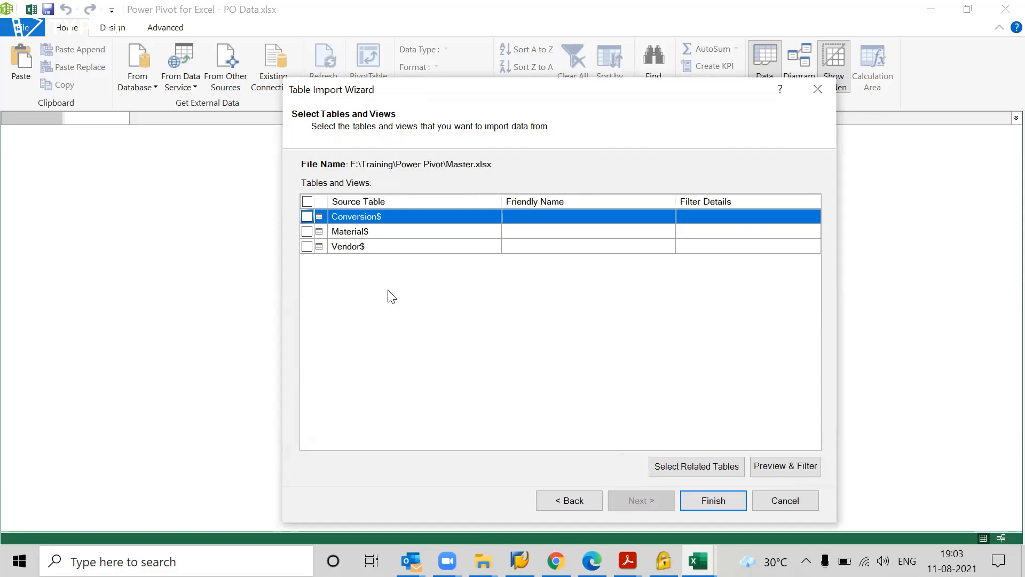
- Import all the Master workbook's source tables, Conversion$, Material$ and Vendor$, into the data model
{"action": "left_click", "coordinate": [308, 202]}
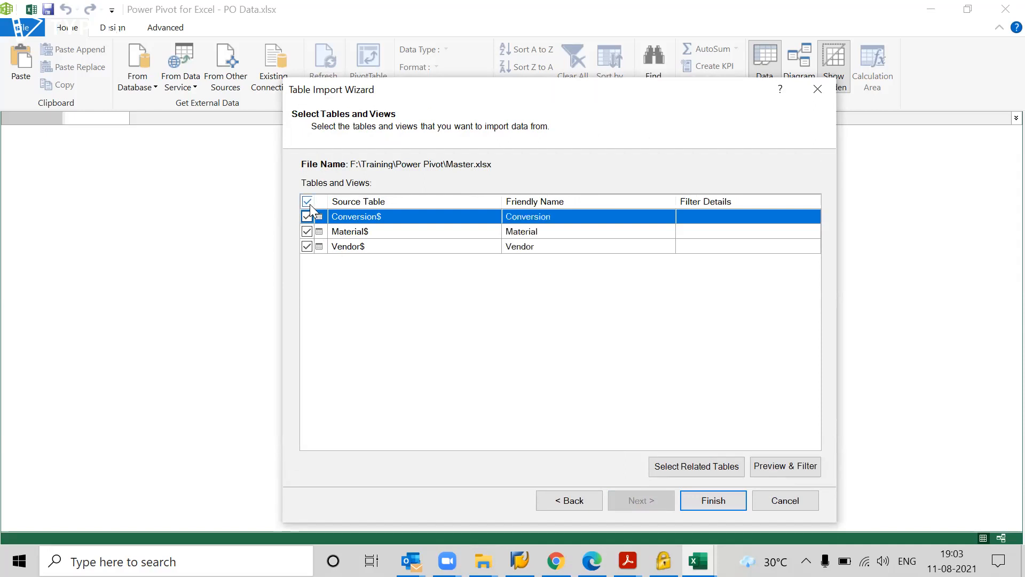
{"action": "left_click", "coordinate": [705, 498]}
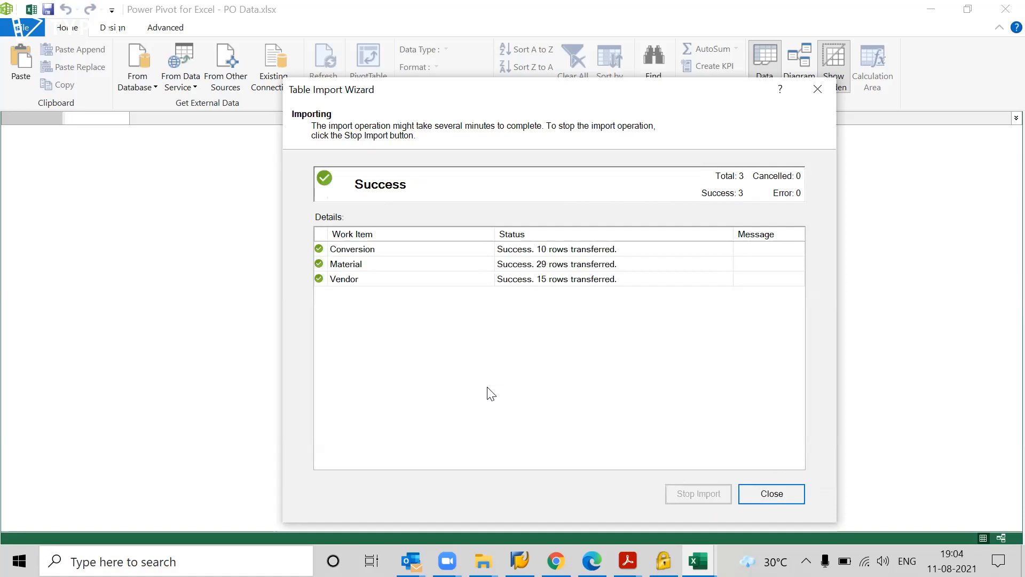
{"action": "left_click", "coordinate": [777, 498]}
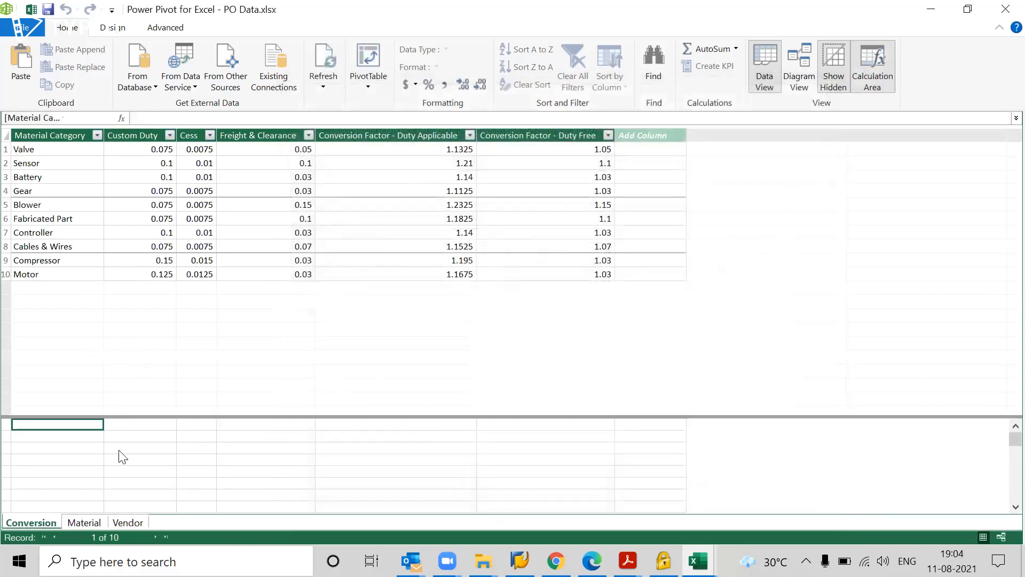
- Examine the imported Conversion, Material and Vendor tables in the data model
{"action": "left_click", "coordinate": [82, 269]}
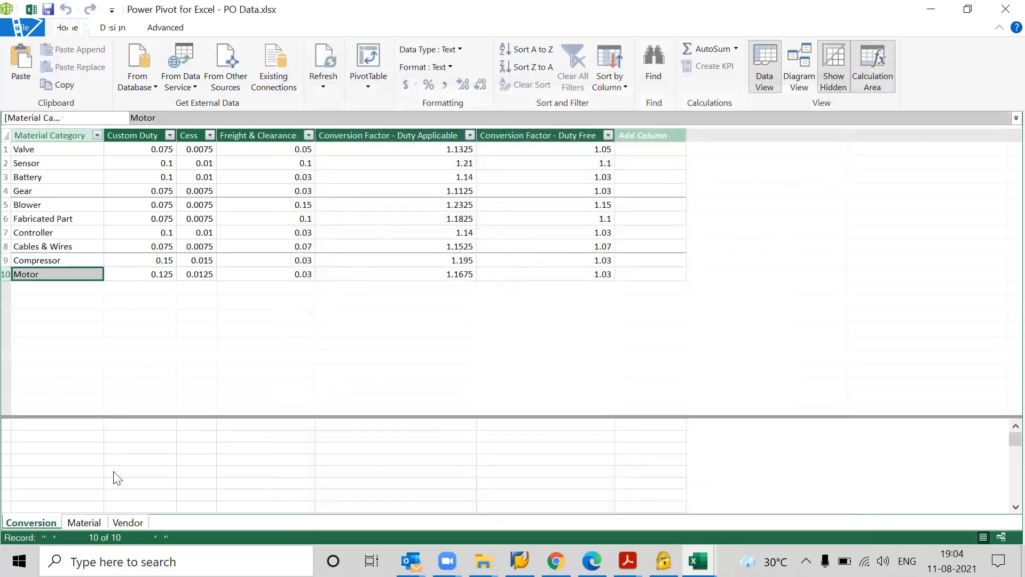
{"action": "left_click", "coordinate": [78, 521]}
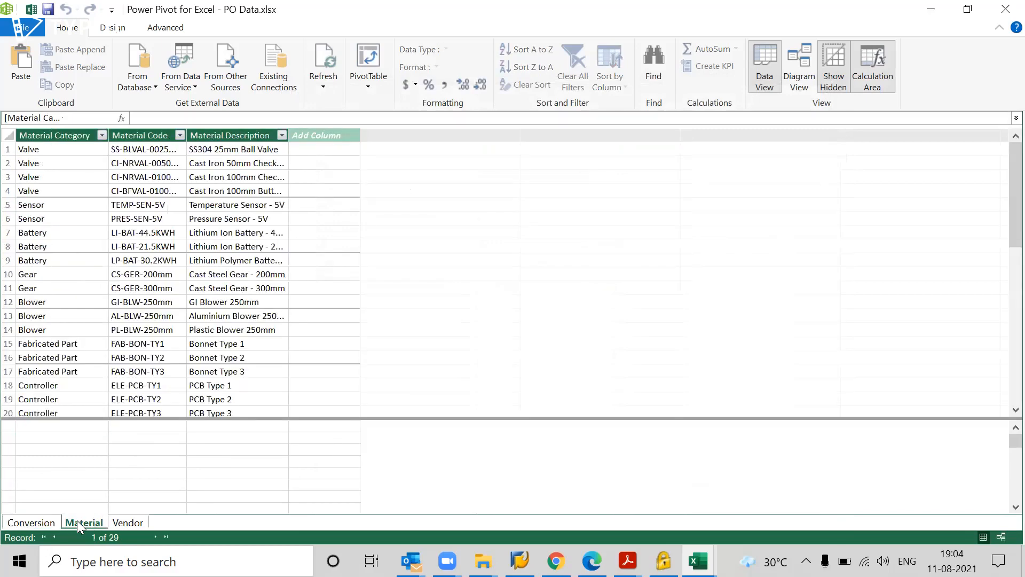
{"action": "left_click", "coordinate": [146, 273]}
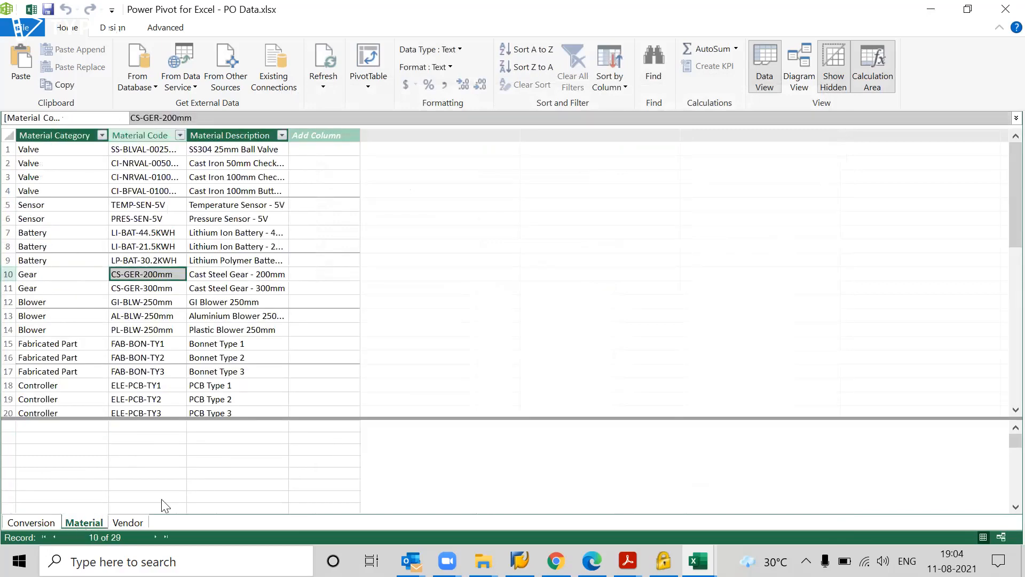
{"action": "left_click", "coordinate": [131, 521]}
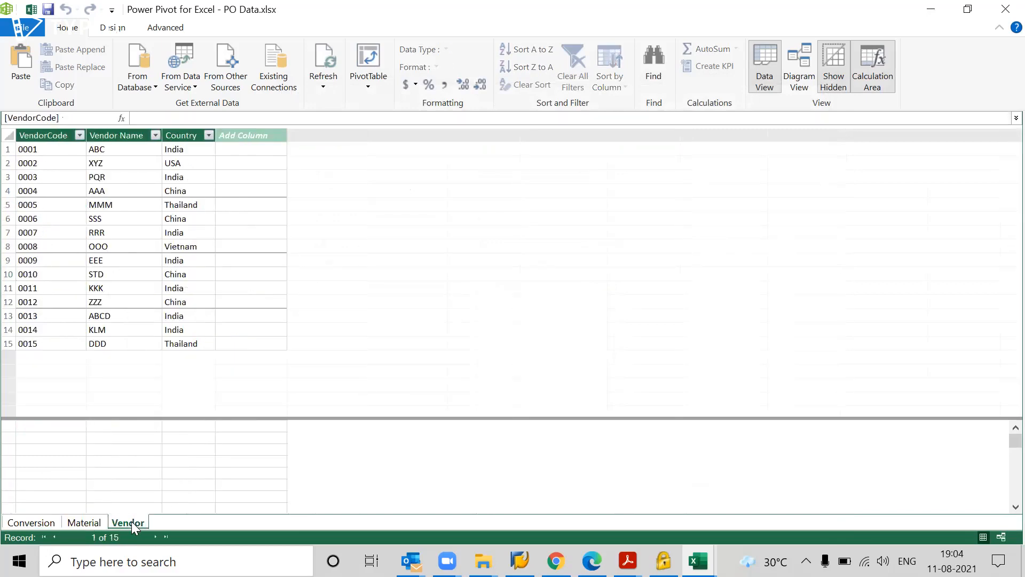
{"action": "left_click", "coordinate": [36, 521]}
- Begin another table import from other sources with Excel File as the source type
{"action": "left_click", "coordinate": [225, 75]}
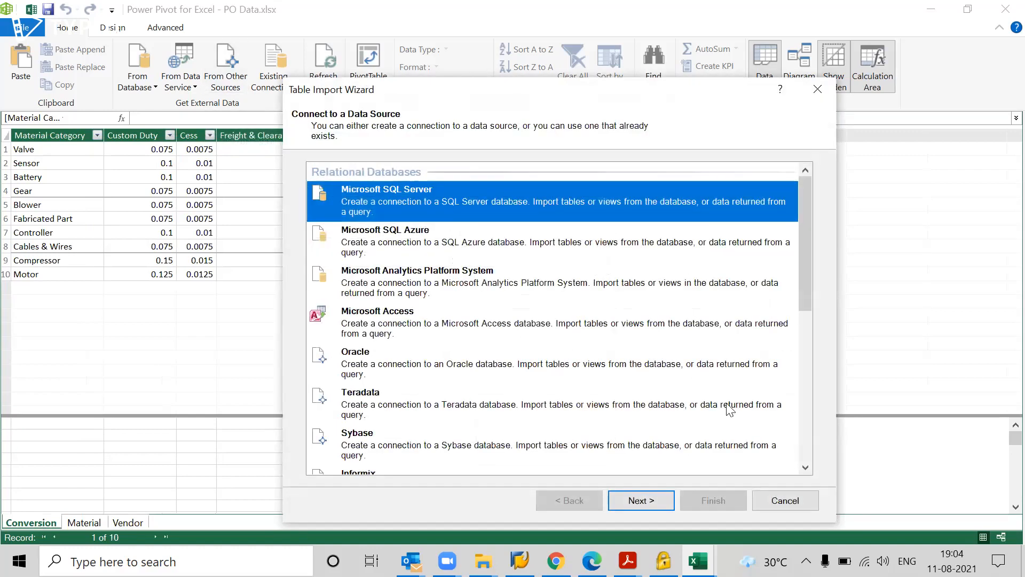
{"action": "left_click", "coordinate": [803, 441]}
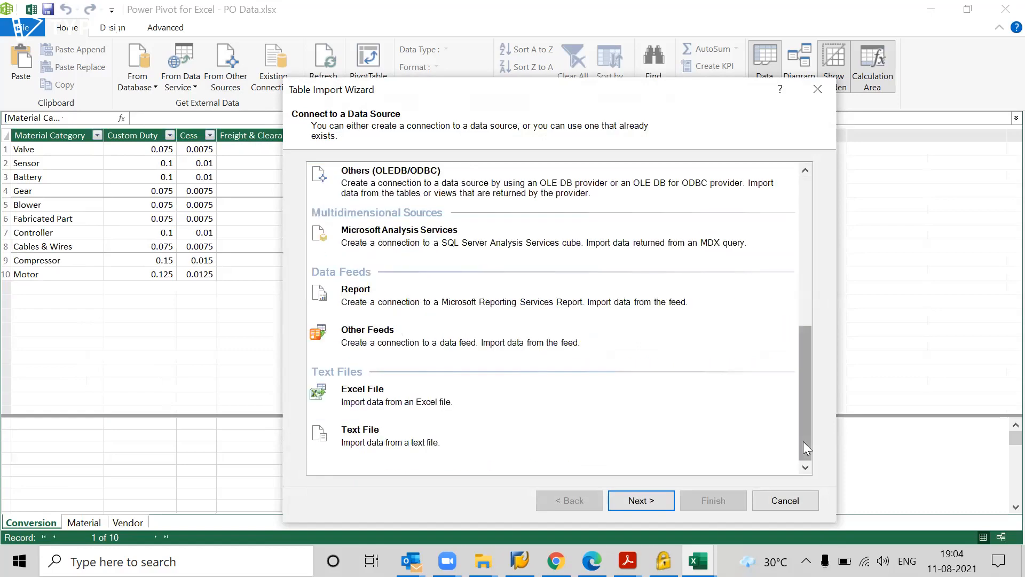
{"action": "left_click", "coordinate": [451, 401]}
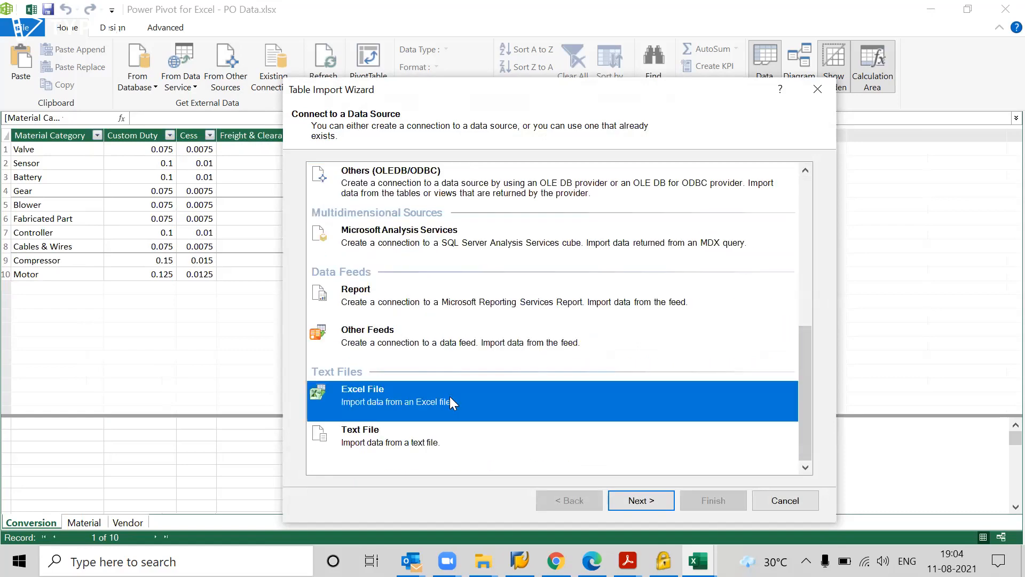
{"action": "left_click", "coordinate": [649, 504]}
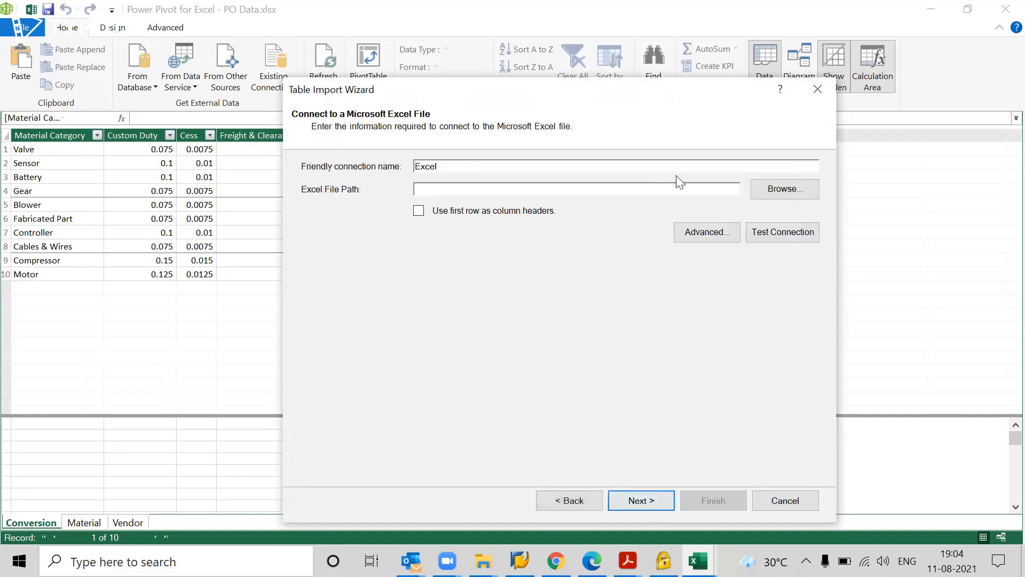
- Connect the import to the Currency workbook in the Power Pivot folder, using the first row as column headers
{"action": "left_click", "coordinate": [770, 192]}
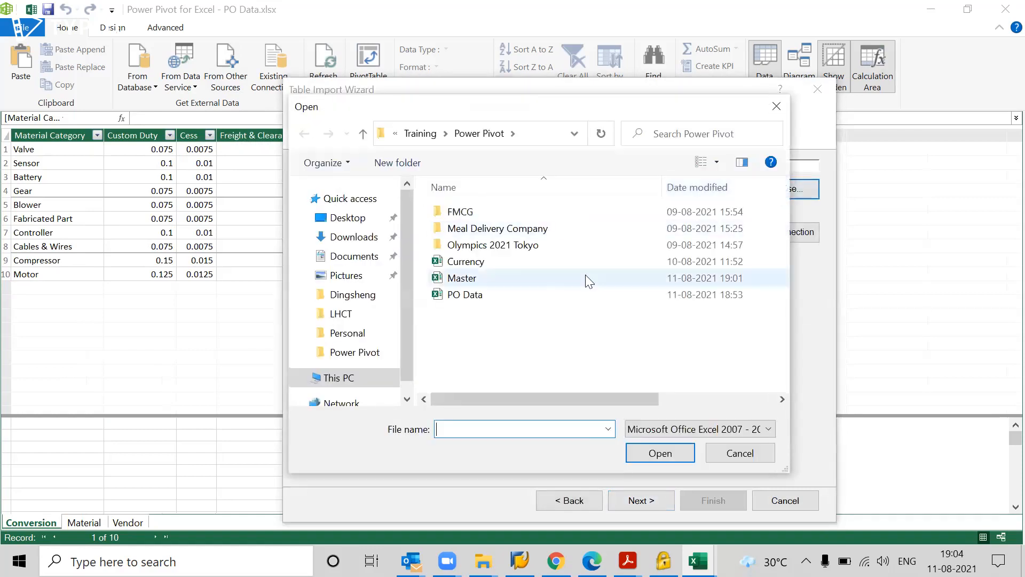
{"action": "left_click", "coordinate": [481, 262]}
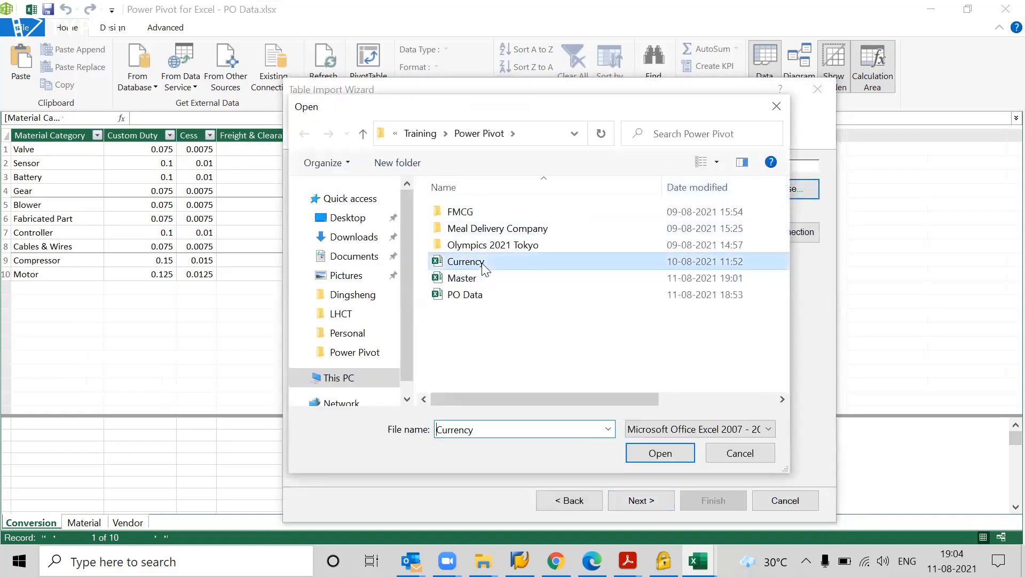
{"action": "left_click", "coordinate": [660, 453]}
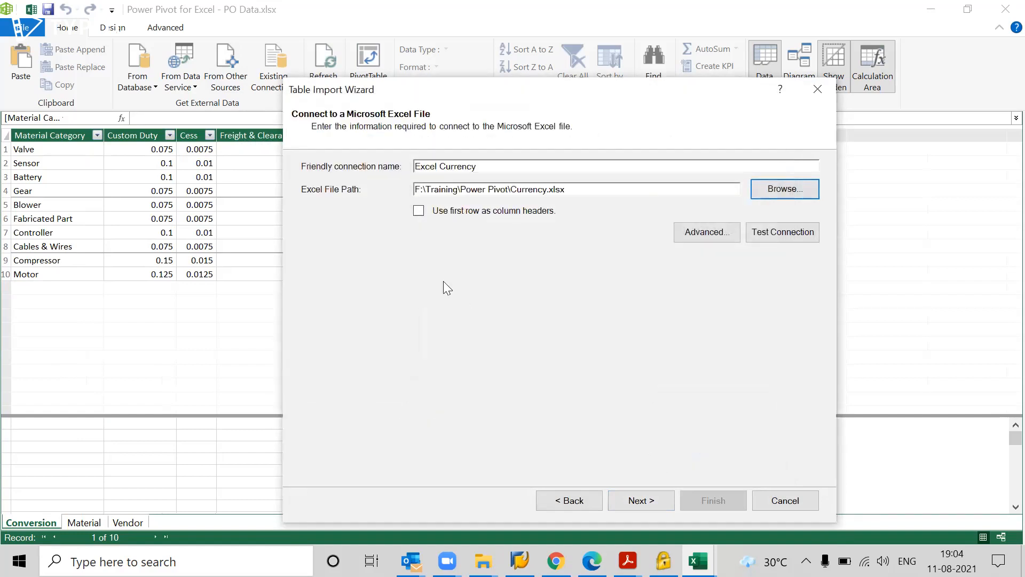
{"action": "left_click", "coordinate": [420, 211]}
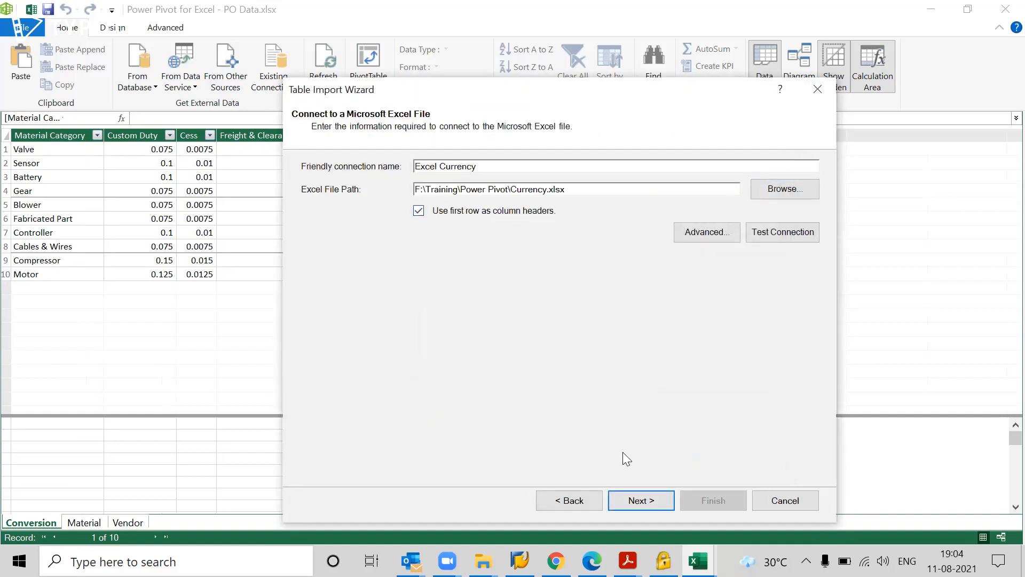
{"action": "left_click", "coordinate": [640, 499]}
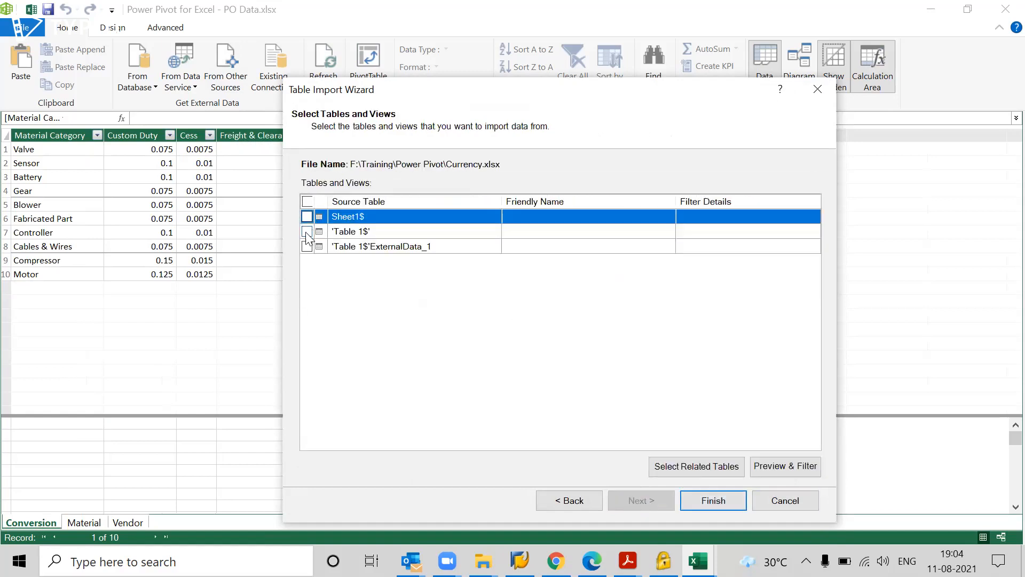
- Select only the 'Table 1$' source table, preview its data and import it into the data model
{"action": "left_click", "coordinate": [348, 234]}
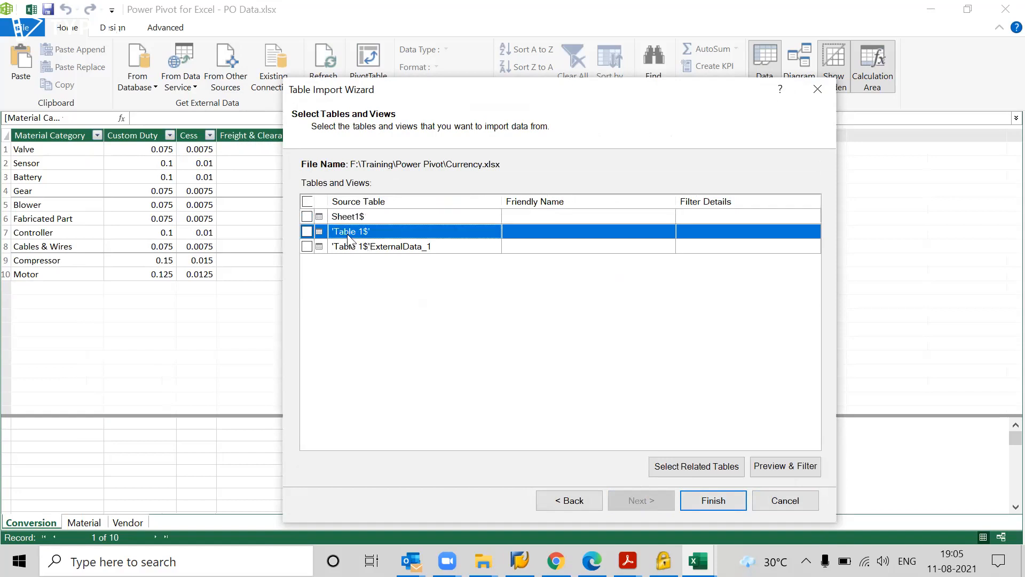
{"action": "left_click", "coordinate": [308, 232]}
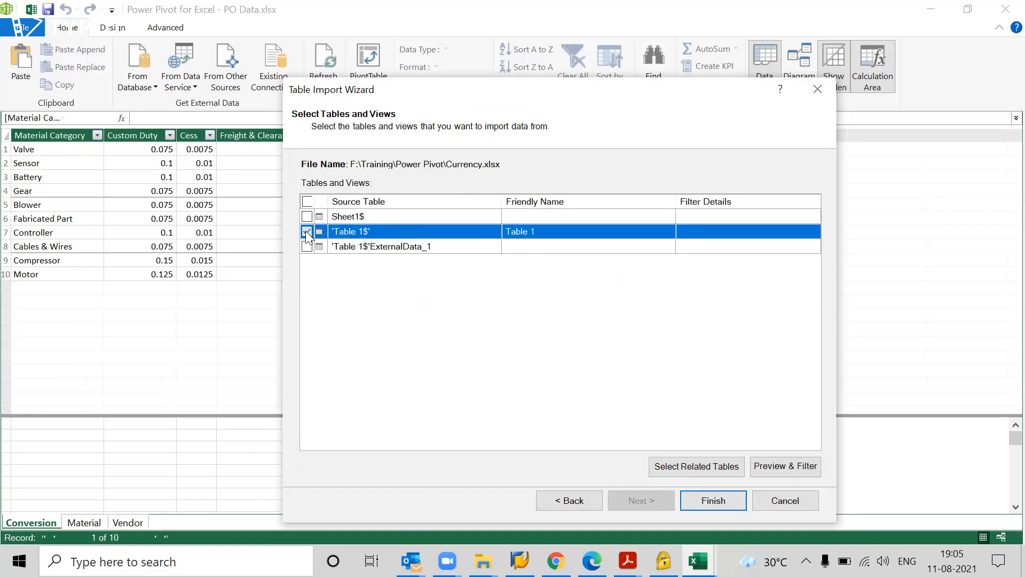
{"action": "left_click", "coordinate": [778, 468]}
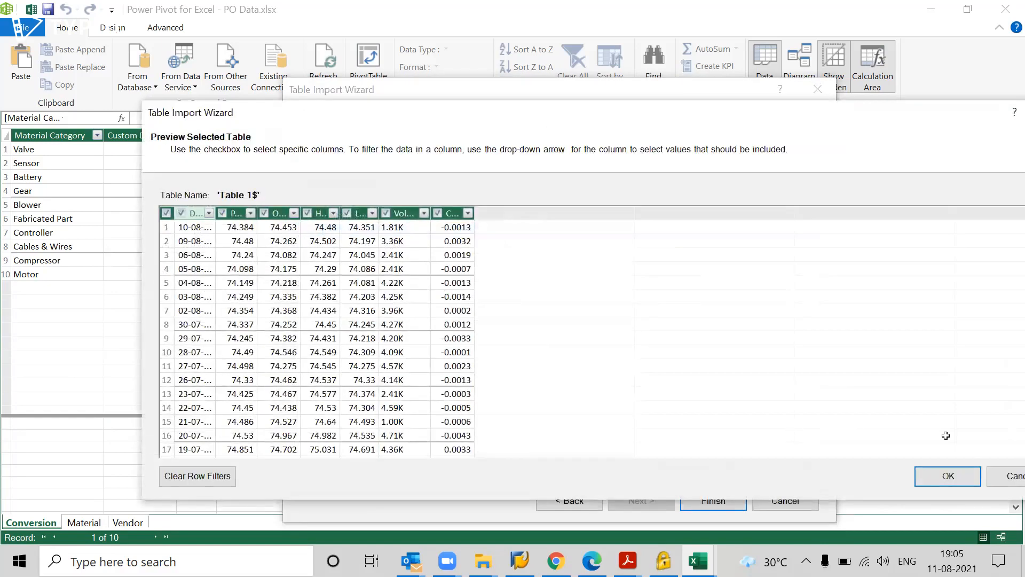
{"action": "left_click", "coordinate": [955, 477]}
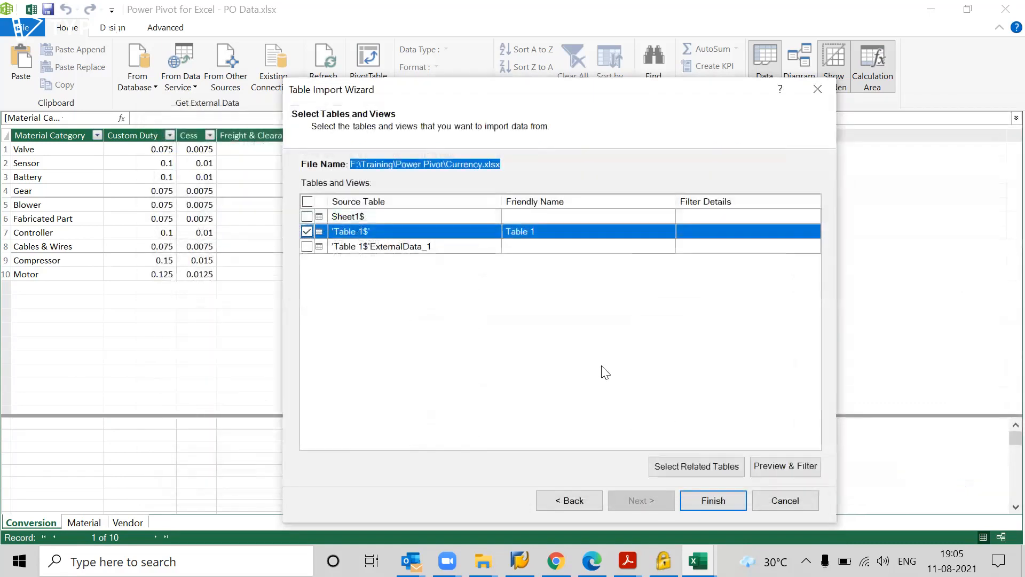
{"action": "left_click", "coordinate": [716, 502]}
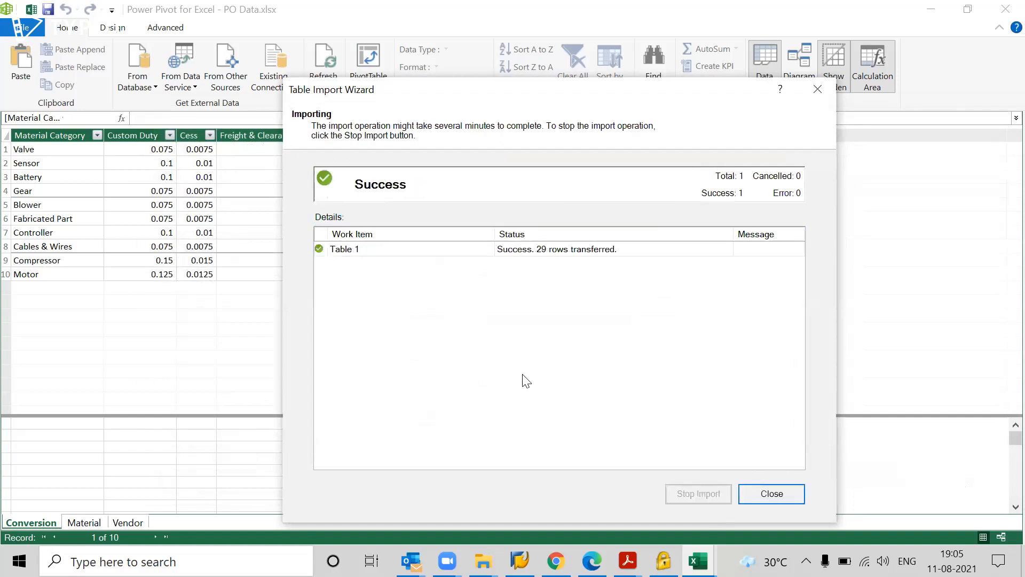
{"action": "left_click", "coordinate": [775, 499]}
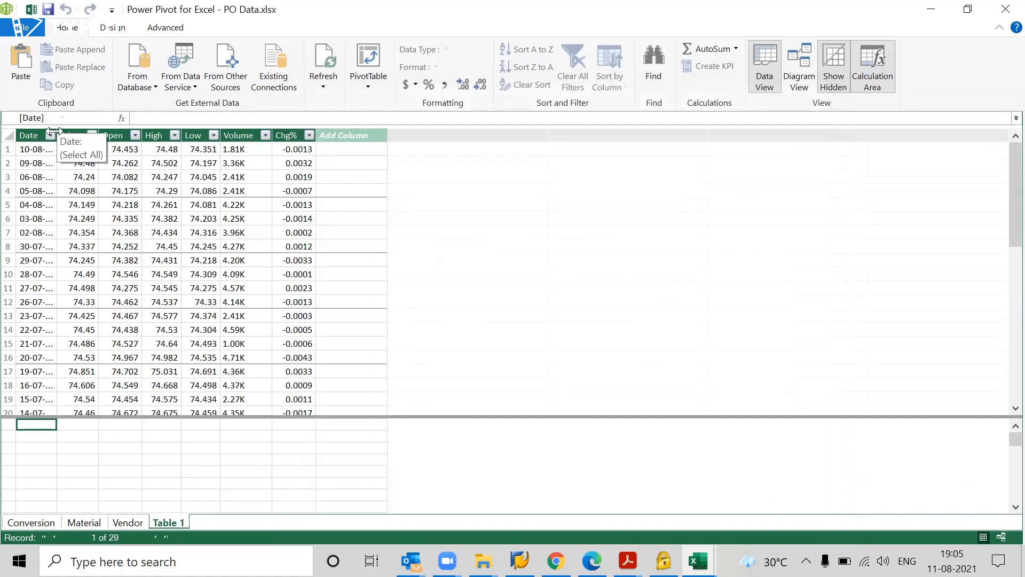
- Widen the Date column of the imported Table 1 and examine its dates and prices
{"action": "left_click_drag", "start_coordinate": [56, 132], "coordinate": [89, 133]}
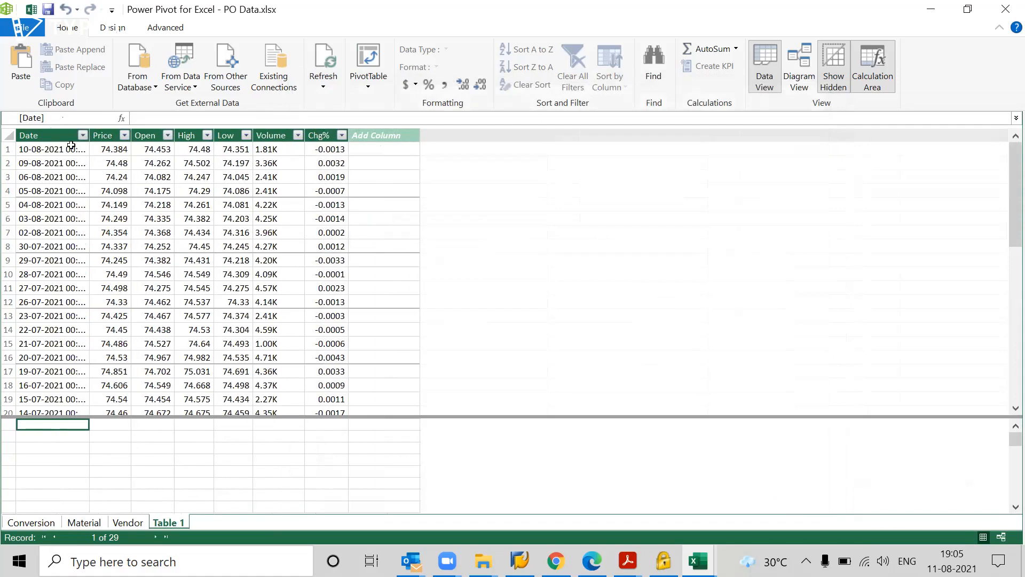
{"action": "left_click", "coordinate": [50, 372]}
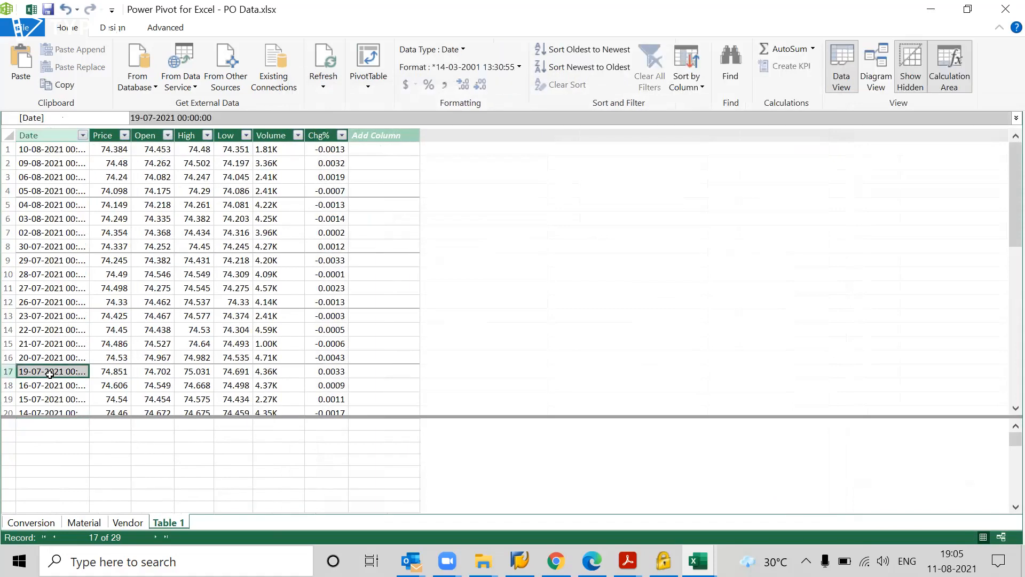
{"action": "key", "text": "ctrl+Down"}
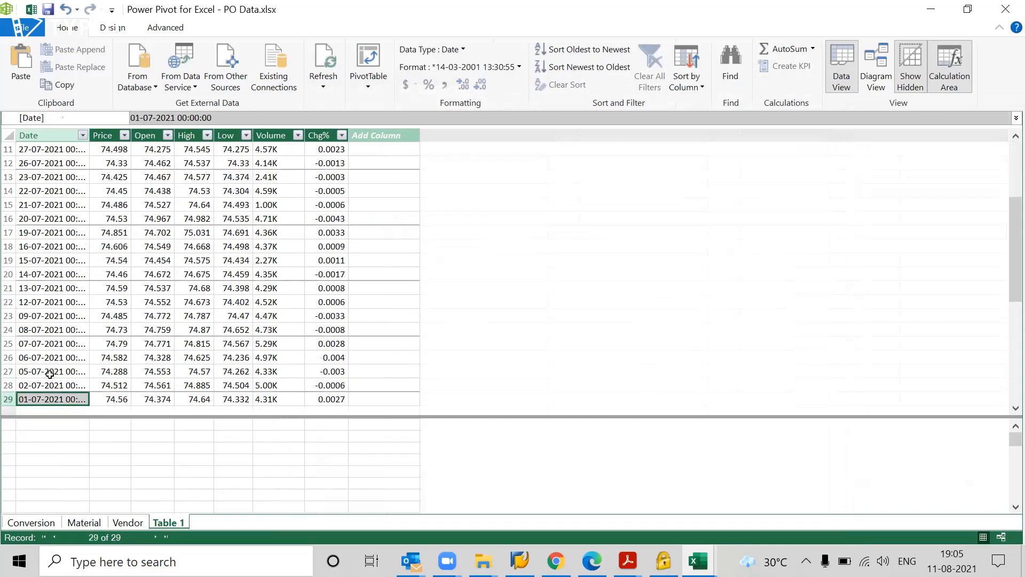
{"action": "key", "text": "ctrl+Up"}
{"action": "key", "text": "ctrl+space"}
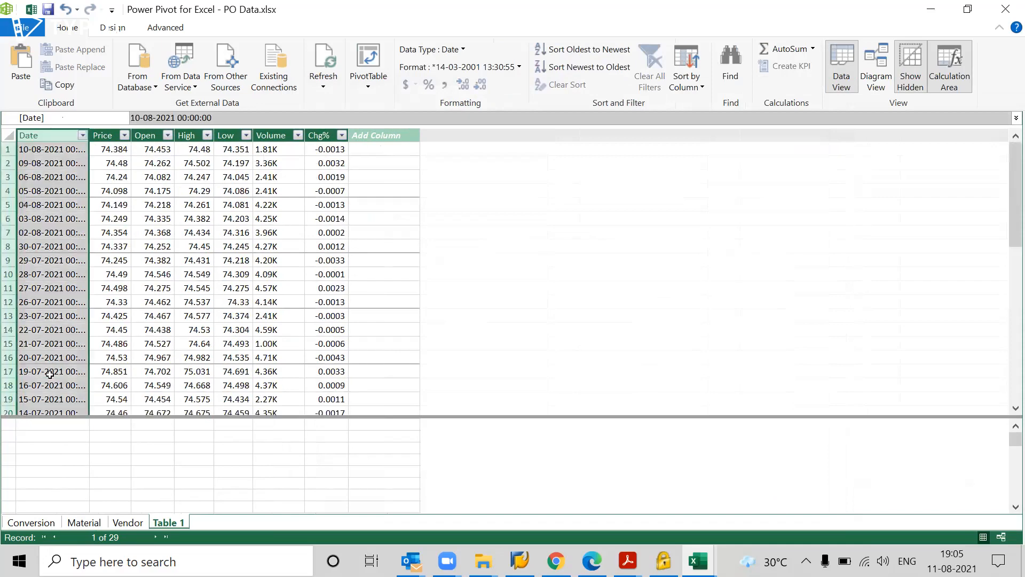
{"action": "key", "text": "Right"}
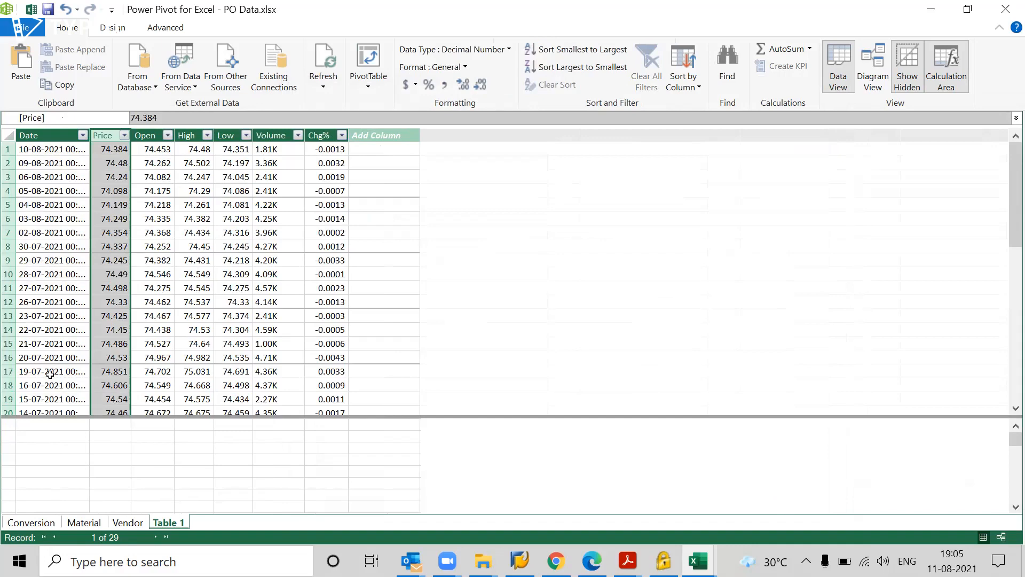
{"action": "key", "text": "Down"}
{"action": "key", "text": "Down"}
{"action": "key", "text": "Down"}
{"action": "key", "text": "Down"}
{"action": "key", "text": "Down"}
{"action": "key", "text": "Down"}
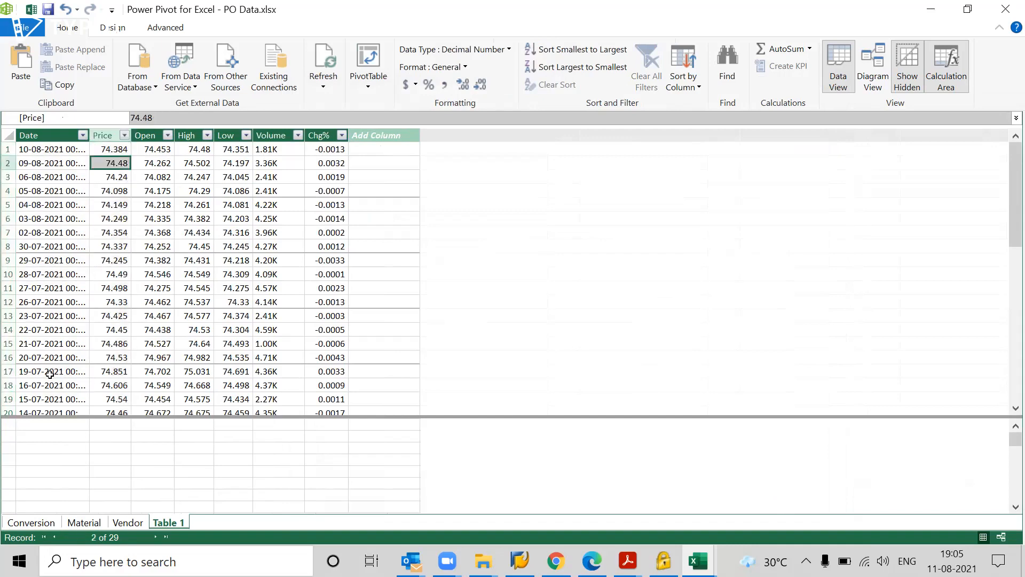
{"action": "key", "text": "Down"}
{"action": "key", "text": "Down"}
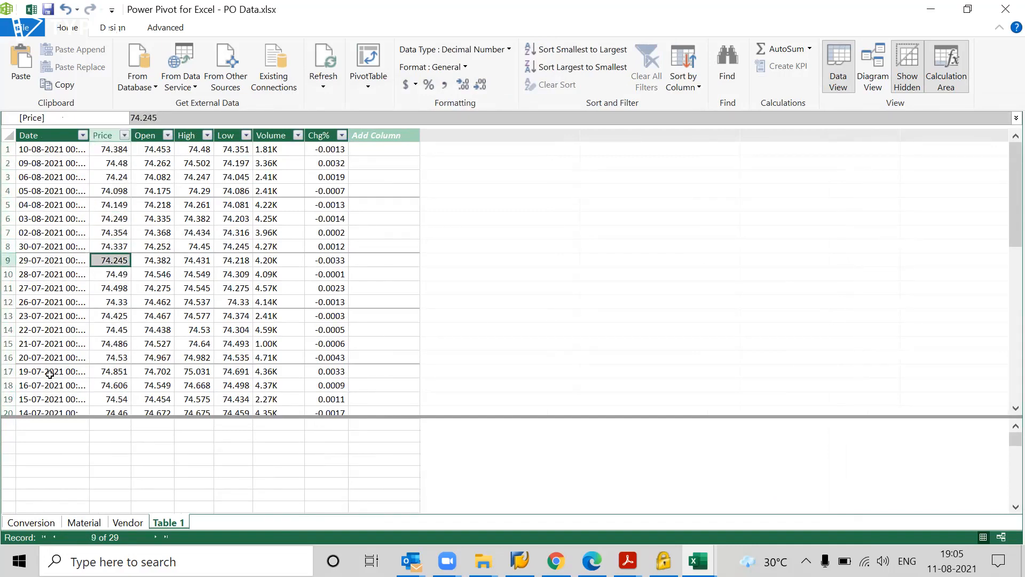
{"action": "key", "text": "ctrl+Up"}
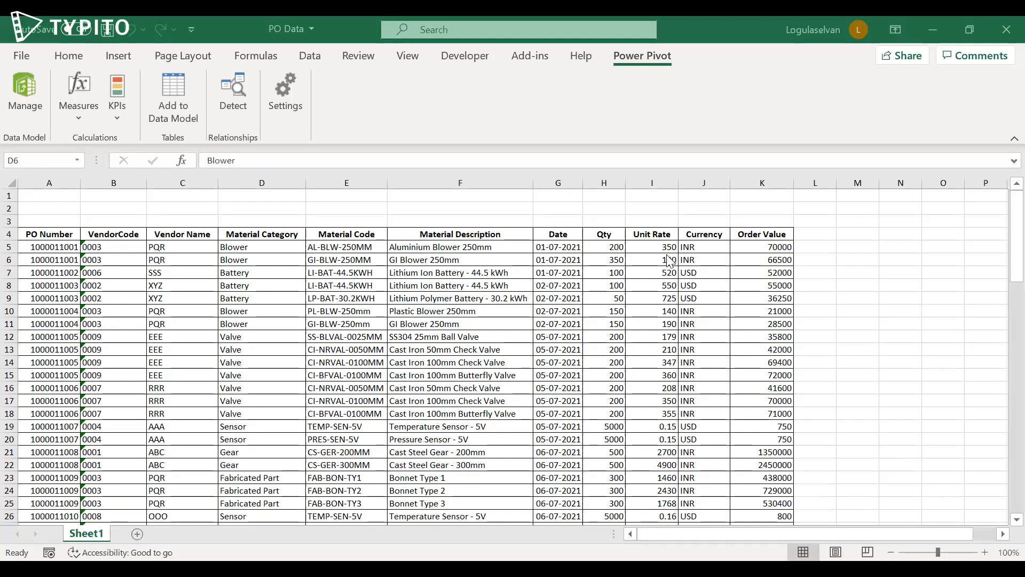
- Switch to the PO Data worksheet in Excel and examine its currency, order value, material and date columns
{"action": "left_click", "coordinate": [689, 285]}
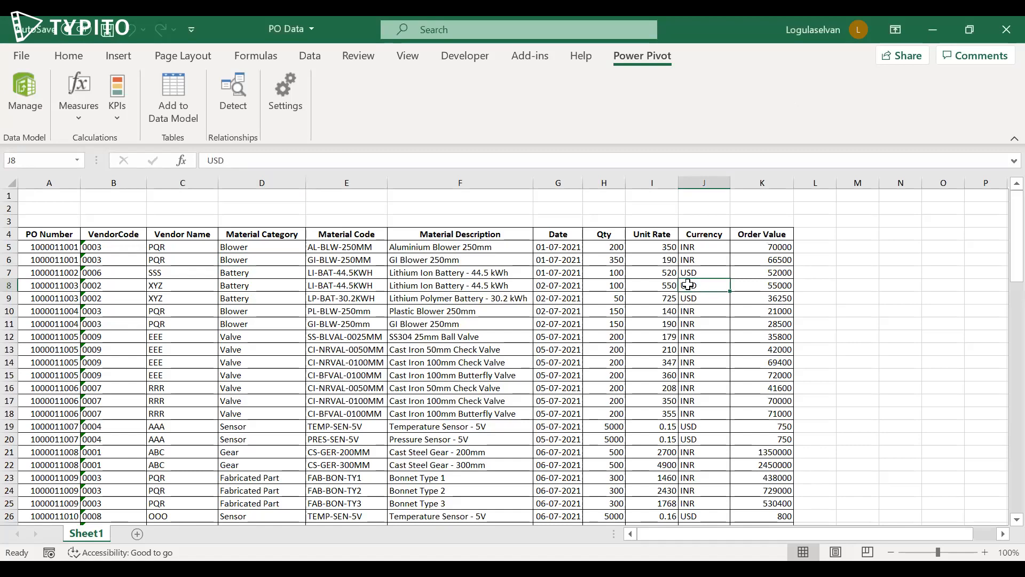
{"action": "key", "text": "Left"}
{"action": "key", "text": "Right"}
{"action": "key", "text": "Up"}
{"action": "key", "text": "Right"}
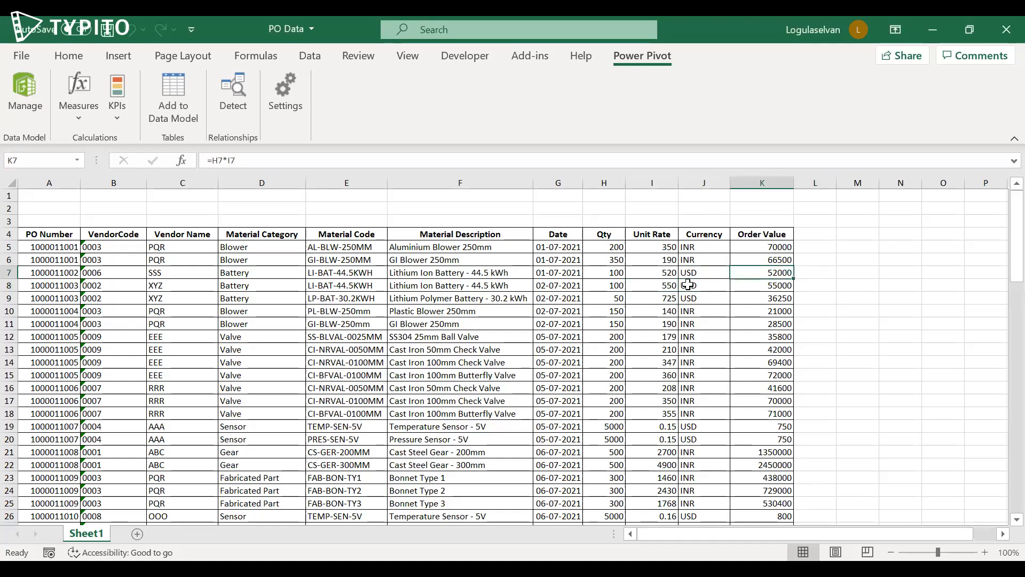
{"action": "key", "text": "Right"}
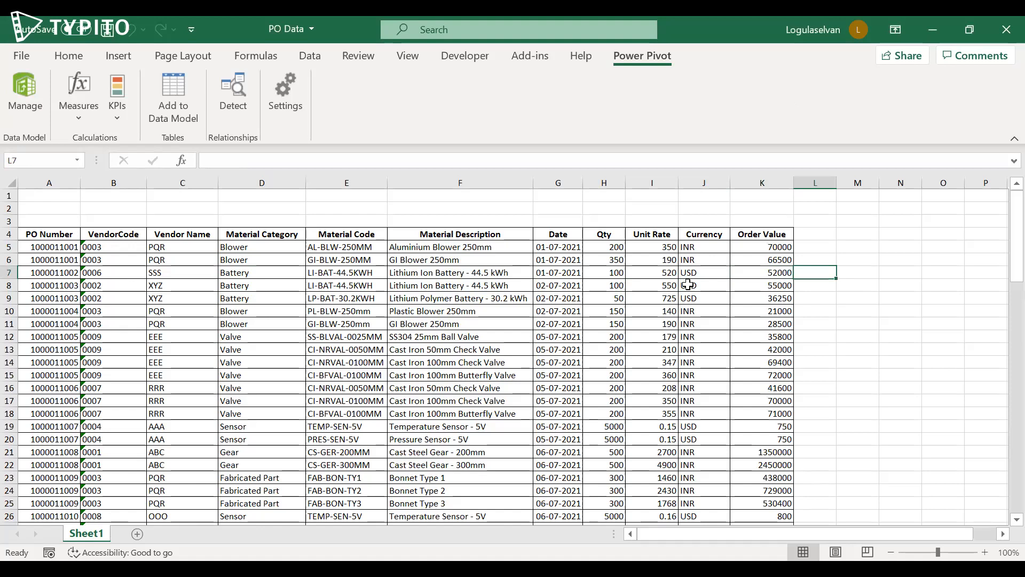
{"action": "key", "text": "Left"}
{"action": "key", "text": "Left"}
{"action": "key", "text": "Left"}
{"action": "key", "text": "Left"}
{"action": "key", "text": "Left"}
{"action": "key", "text": "Left"}
{"action": "key", "text": "Left"}
{"action": "key", "text": "Left"}
{"action": "key", "text": "Left"}
{"action": "key", "text": "Left"}
{"action": "key", "text": "Left"}
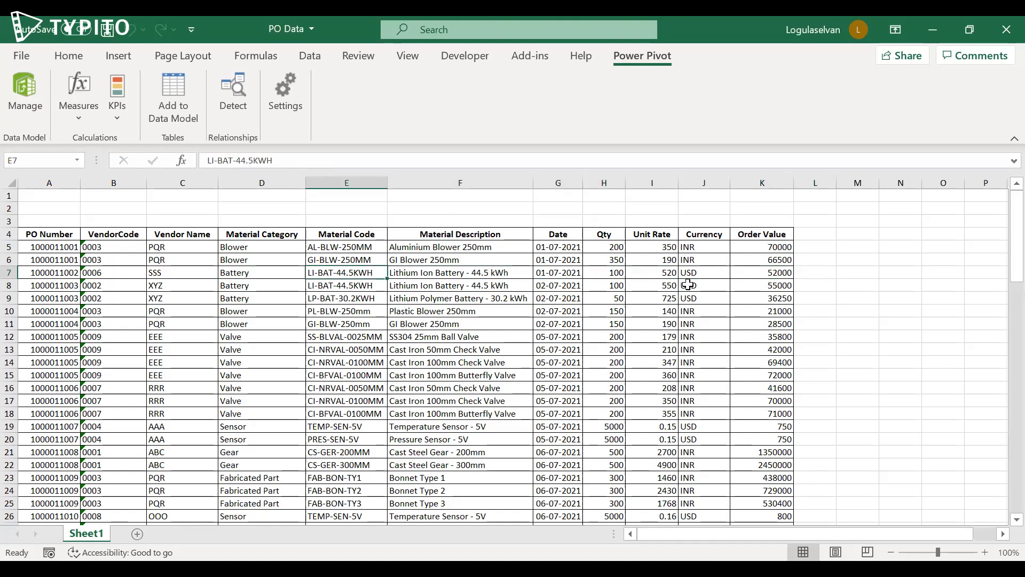
{"action": "key", "text": "Right"}
{"action": "key", "text": "Right"}
{"action": "key", "text": "Right"}
{"action": "key", "text": "Right"}
{"action": "key", "text": "Right"}
{"action": "key", "text": "Right"}
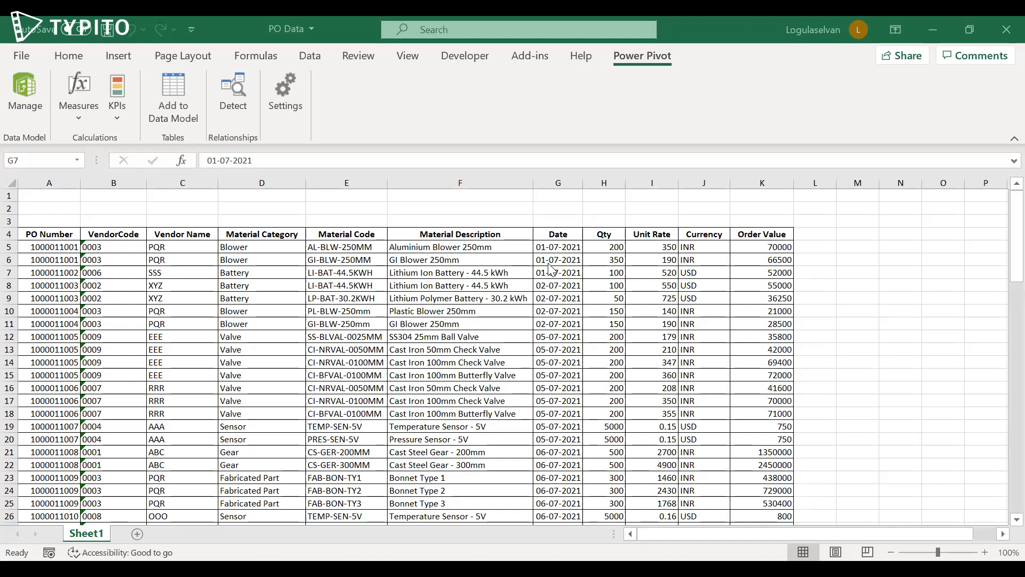
- Add the purchase order range $A$4:$K$86 to the data model as a table with headers
{"action": "left_click", "coordinate": [445, 235]}
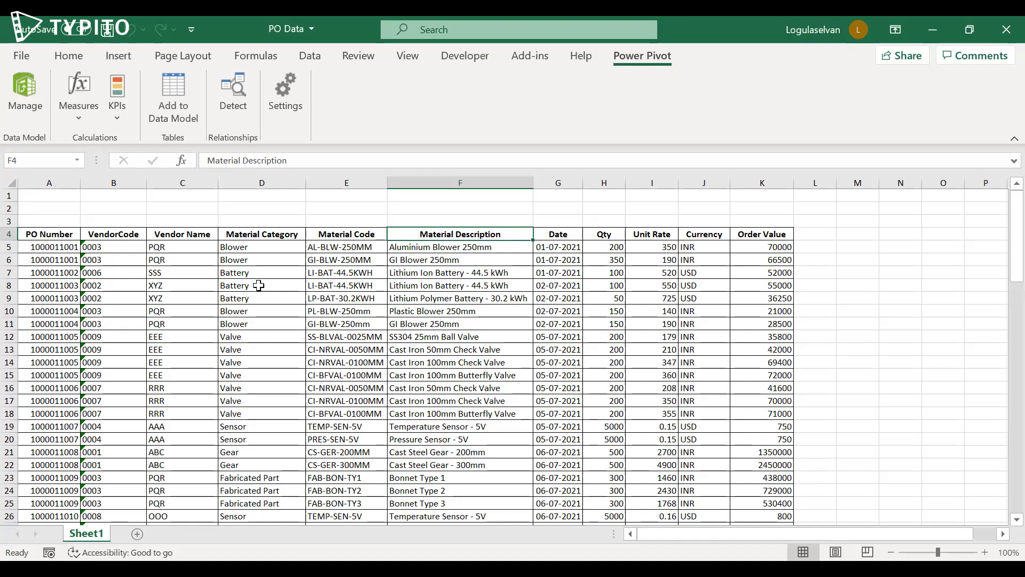
{"action": "left_click", "coordinate": [249, 246]}
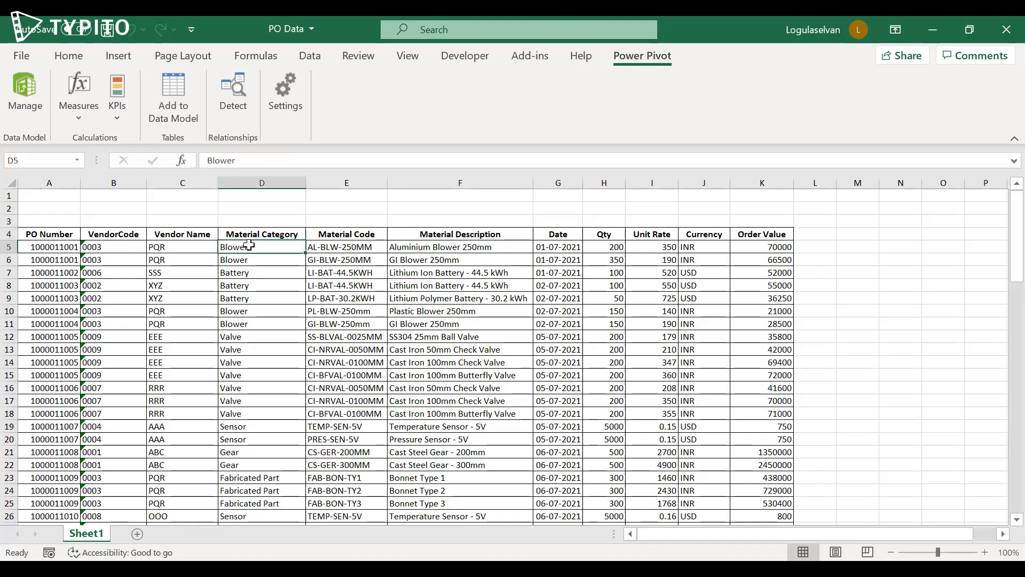
{"action": "left_click", "coordinate": [175, 97]}
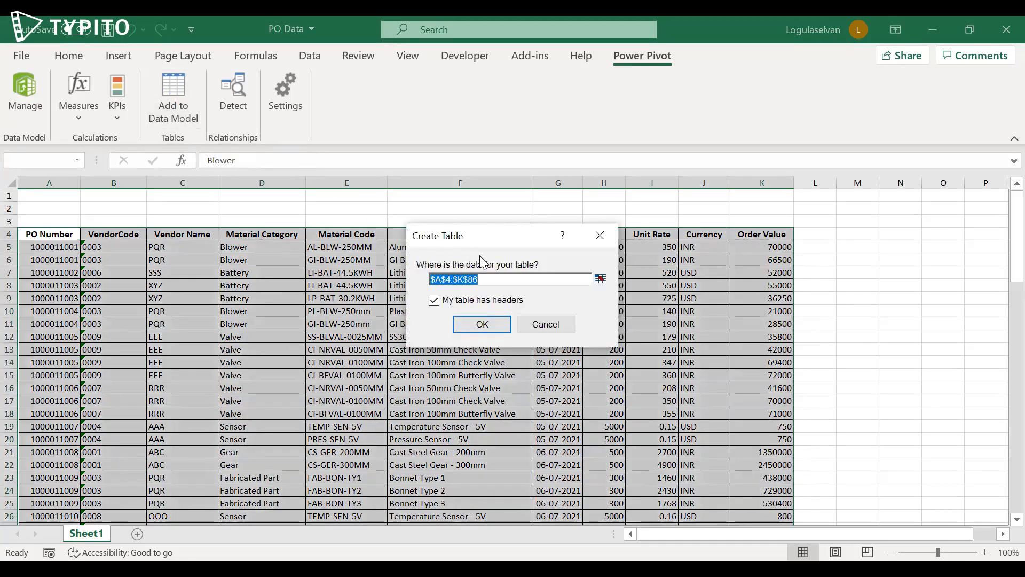
{"action": "left_click", "coordinate": [483, 324]}
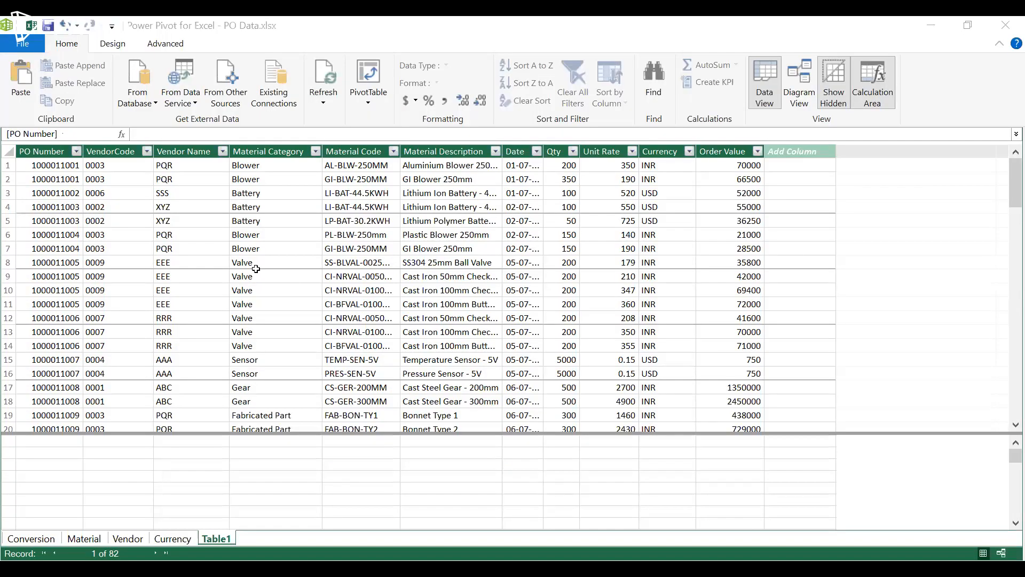
- Rename the imported Table1 as PO Data in the data model
{"action": "left_click", "coordinate": [255, 269]}
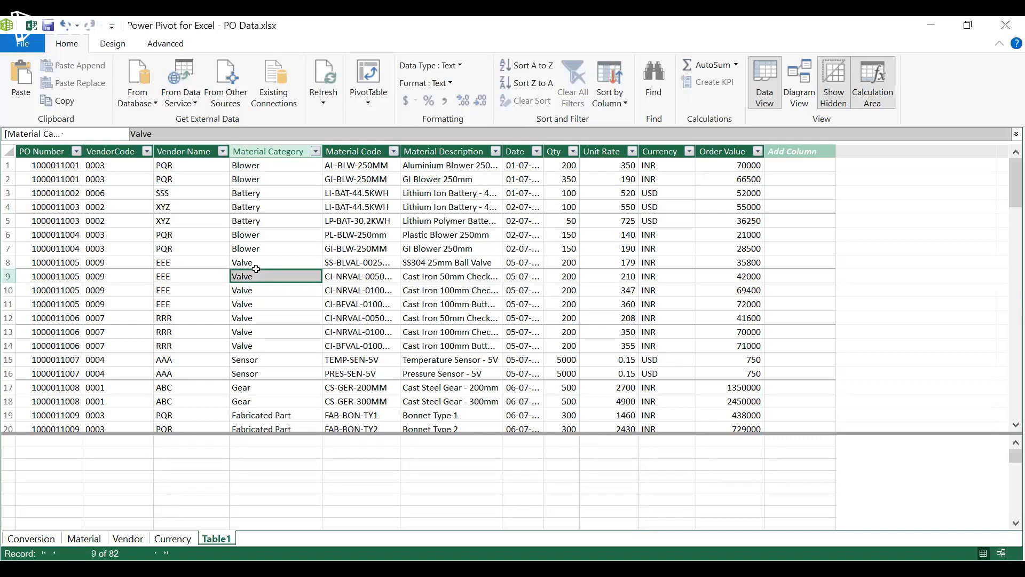
{"action": "left_click", "coordinate": [73, 305]}
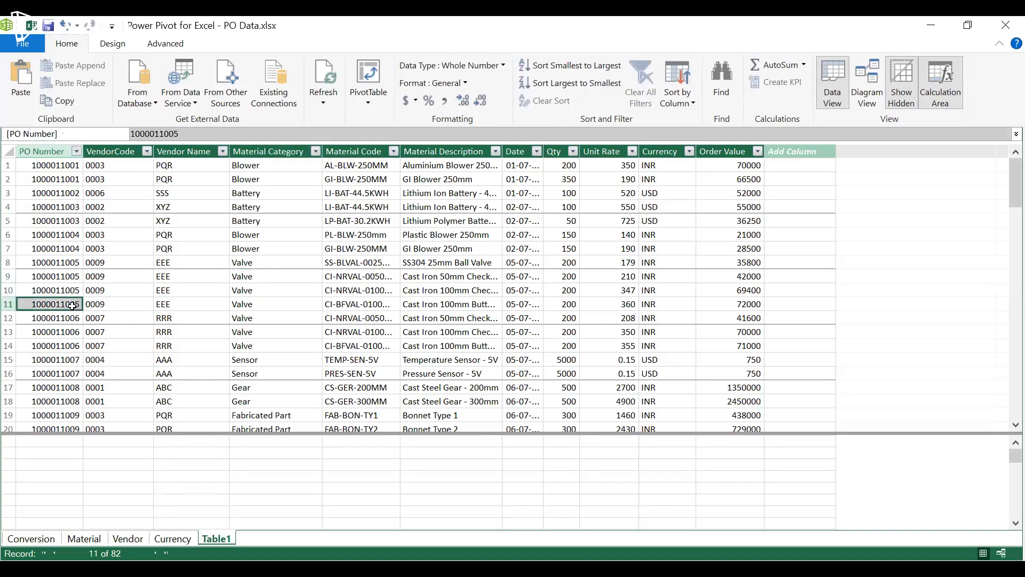
{"action": "double_click", "coordinate": [213, 539]}
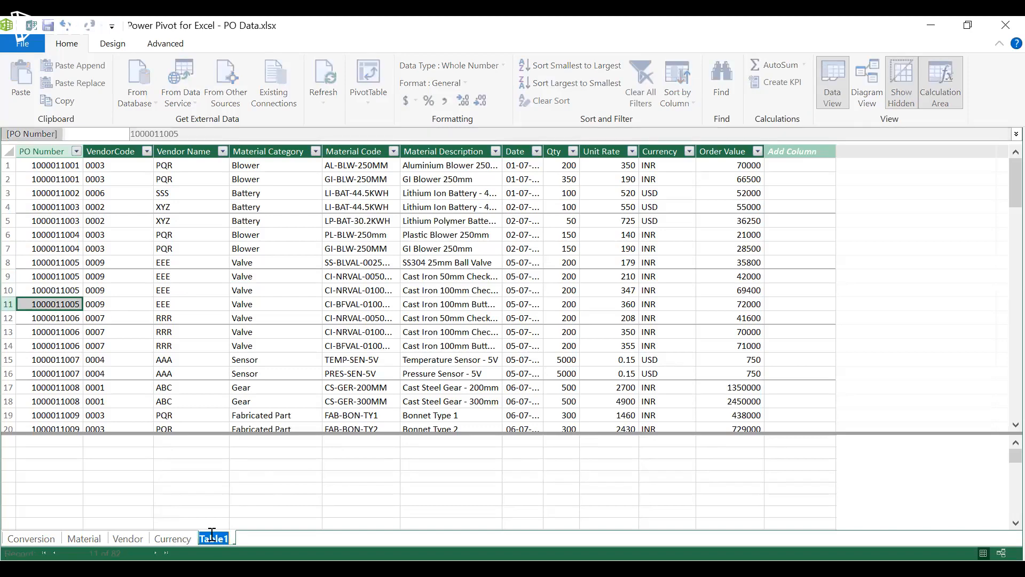
{"action": "type", "text": "PO Data"}
{"action": "key", "text": "Return"}
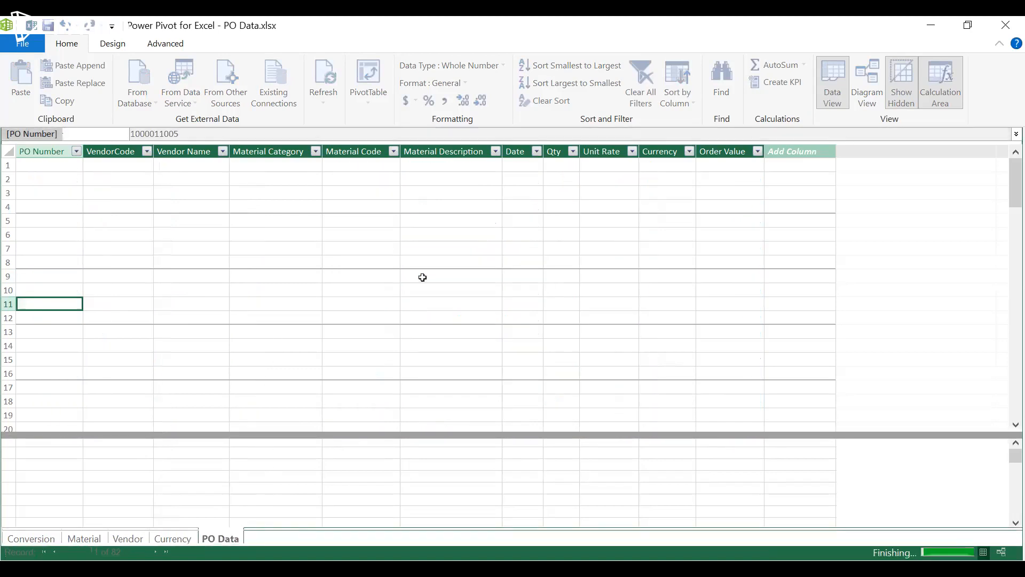
{"action": "left_click", "coordinate": [423, 277]}
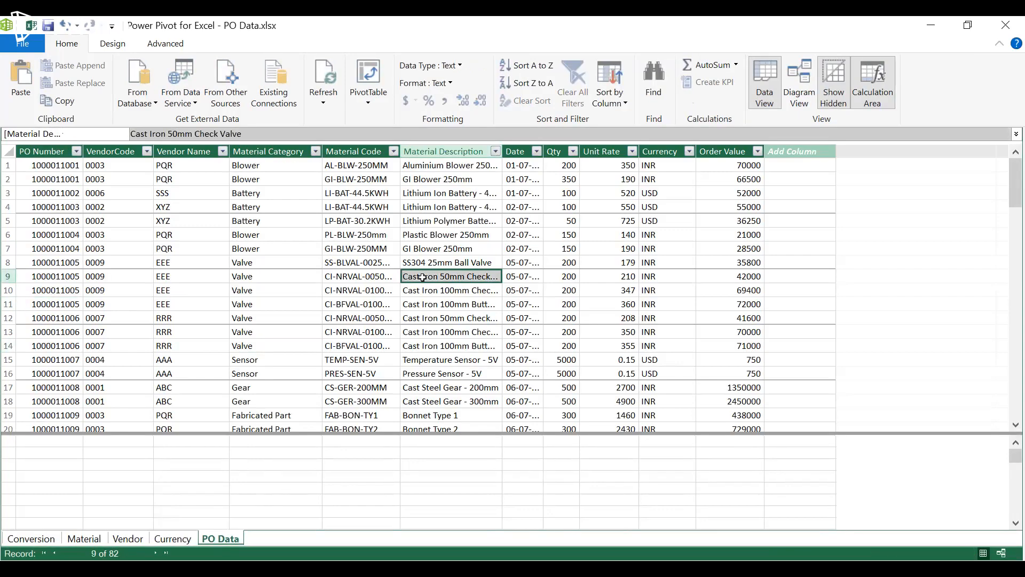
- In the diagram view, lengthen the Conversion table to show all its fields and move the Currency table below Material
{"action": "left_click", "coordinate": [803, 78]}
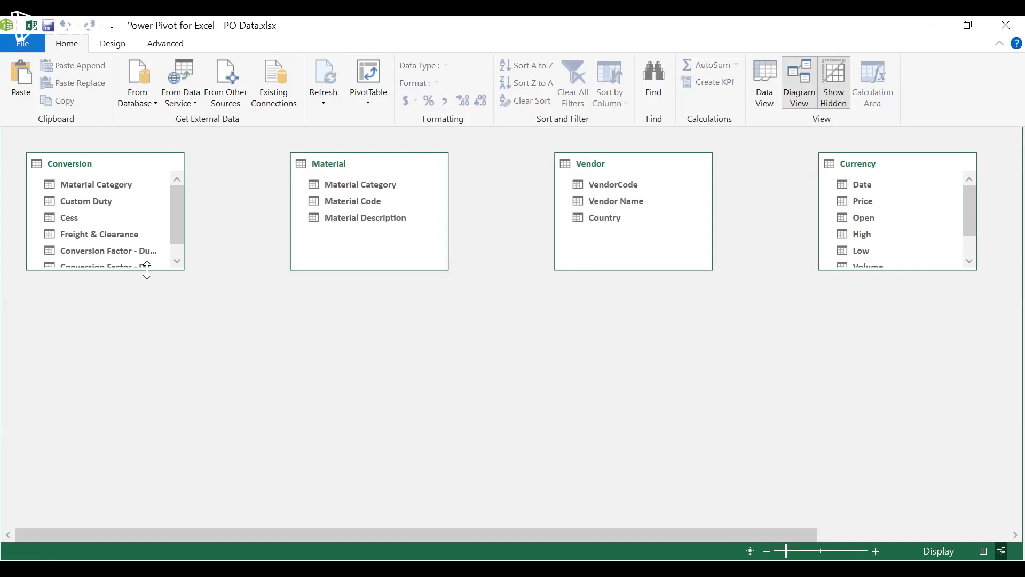
{"action": "left_click_drag", "start_coordinate": [147, 271], "coordinate": [148, 376]}
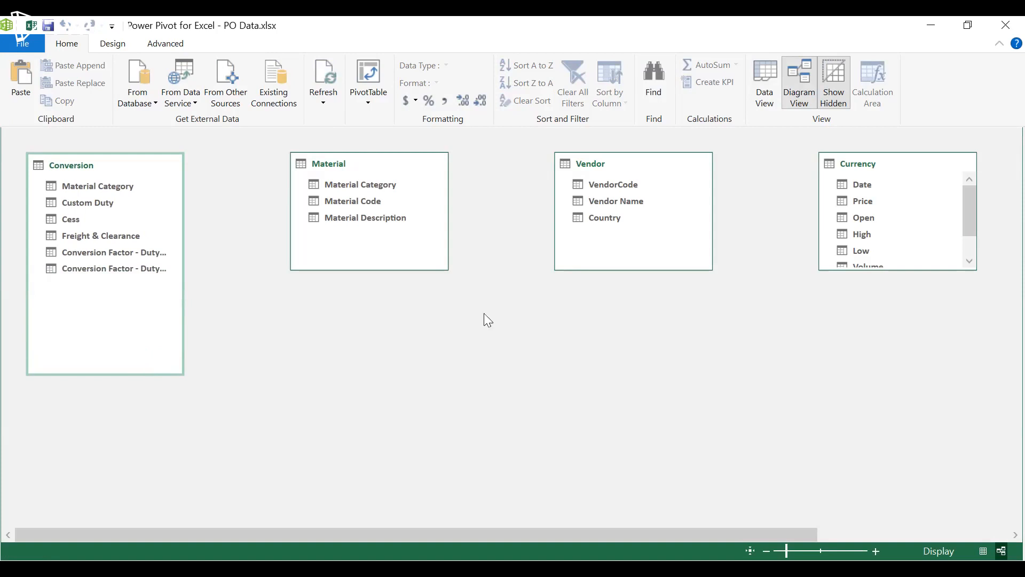
{"action": "left_click_drag", "start_coordinate": [771, 532], "coordinate": [1001, 508]}
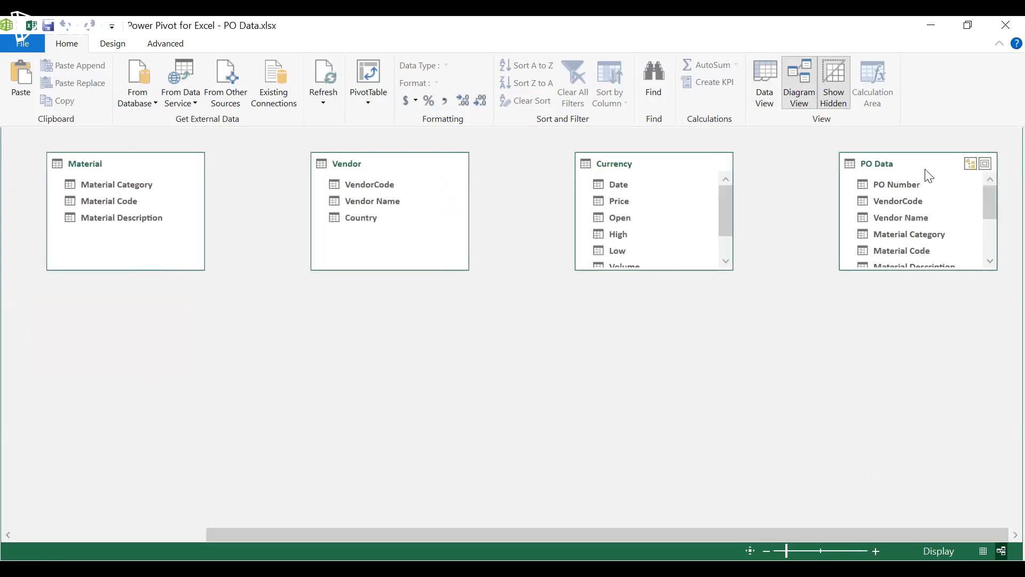
{"action": "left_click", "coordinate": [695, 199]}
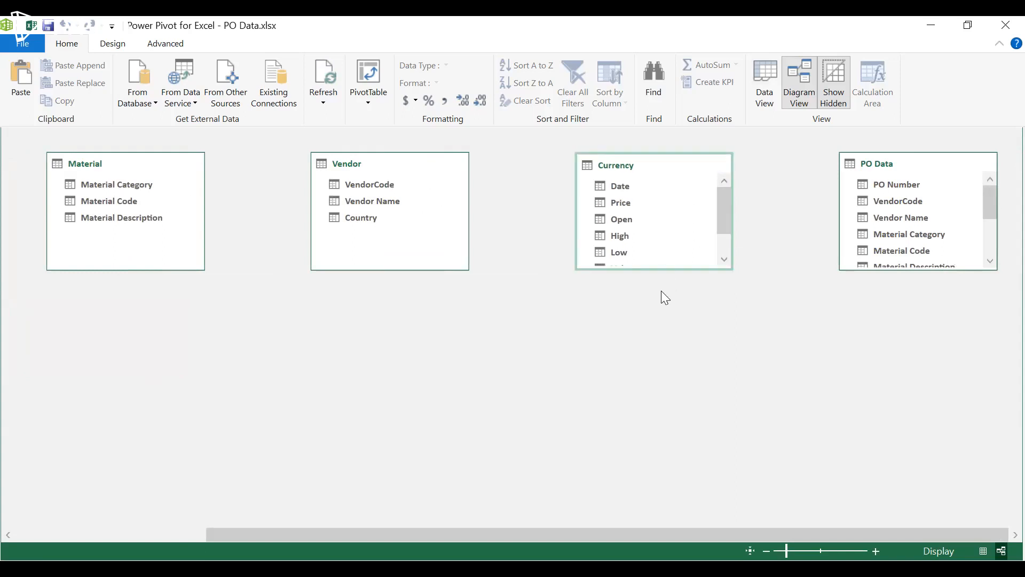
{"action": "left_click_drag", "start_coordinate": [675, 166], "coordinate": [373, 381]}
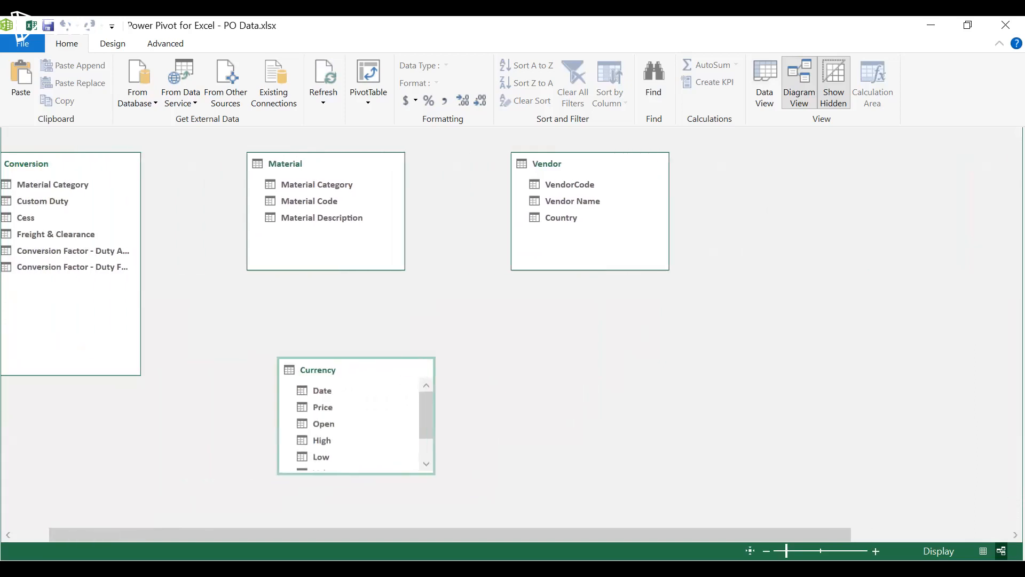
- Place the PO Data table below Vendor with Currency beside it, and lengthen both to show all their fields
{"action": "left_click_drag", "start_coordinate": [631, 535], "coordinate": [837, 536]}
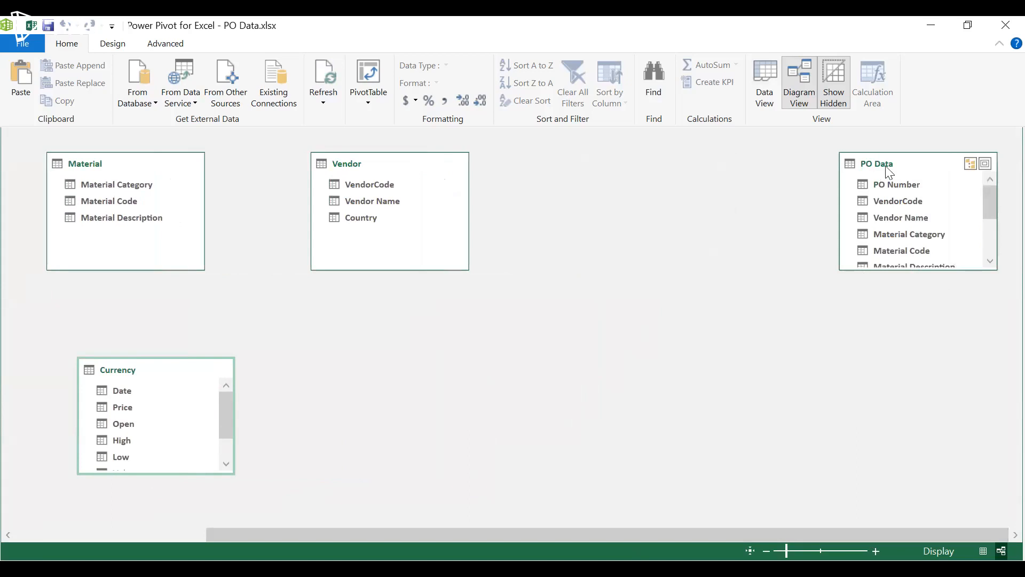
{"action": "left_click", "coordinate": [933, 165]}
{"action": "left_click_drag", "start_coordinate": [933, 165], "coordinate": [394, 320]}
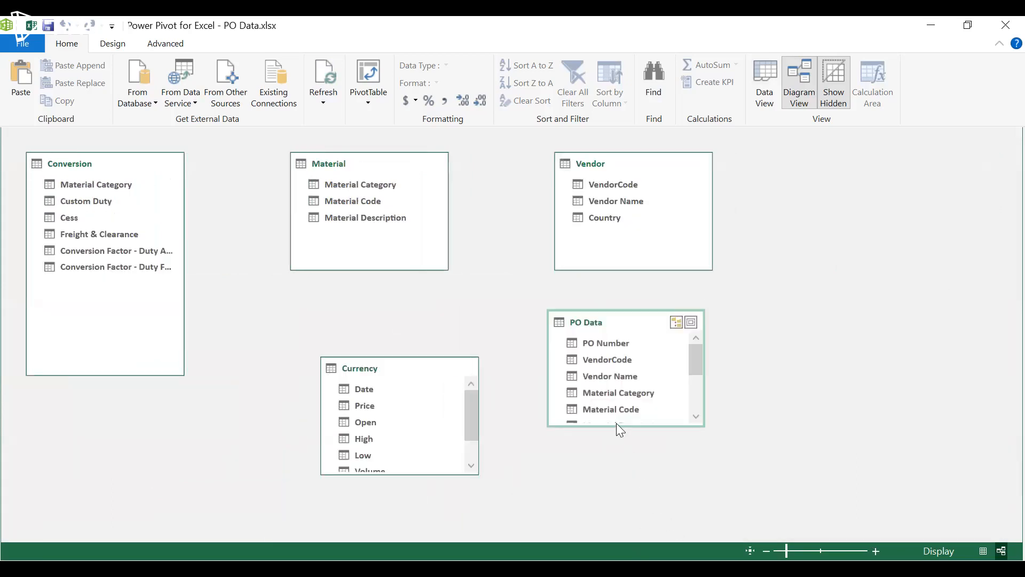
{"action": "mouse_move", "coordinate": [616, 424]}
{"action": "left_mouse_down"}
{"action": "mouse_move", "coordinate": [616, 530]}
{"action": "mouse_move", "coordinate": [613, 428]}
{"action": "left_mouse_up"}
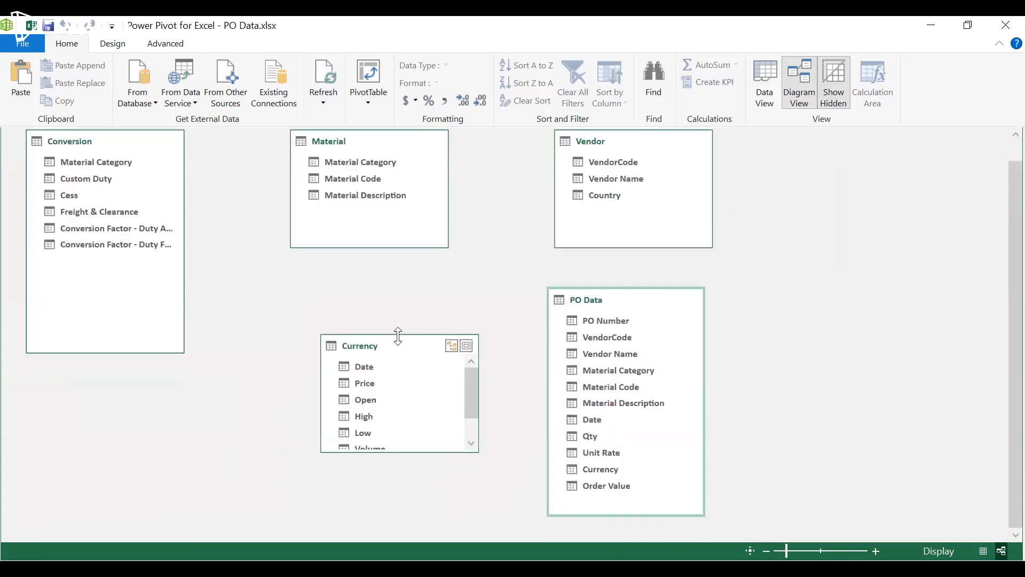
{"action": "left_click_drag", "start_coordinate": [401, 346], "coordinate": [395, 289]}
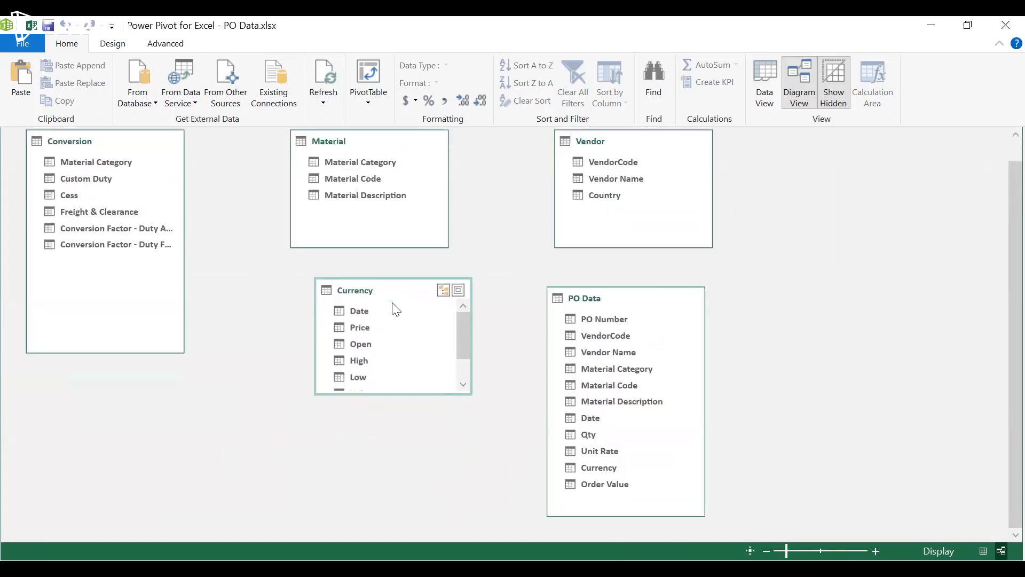
{"action": "left_click_drag", "start_coordinate": [396, 393], "coordinate": [396, 450]}
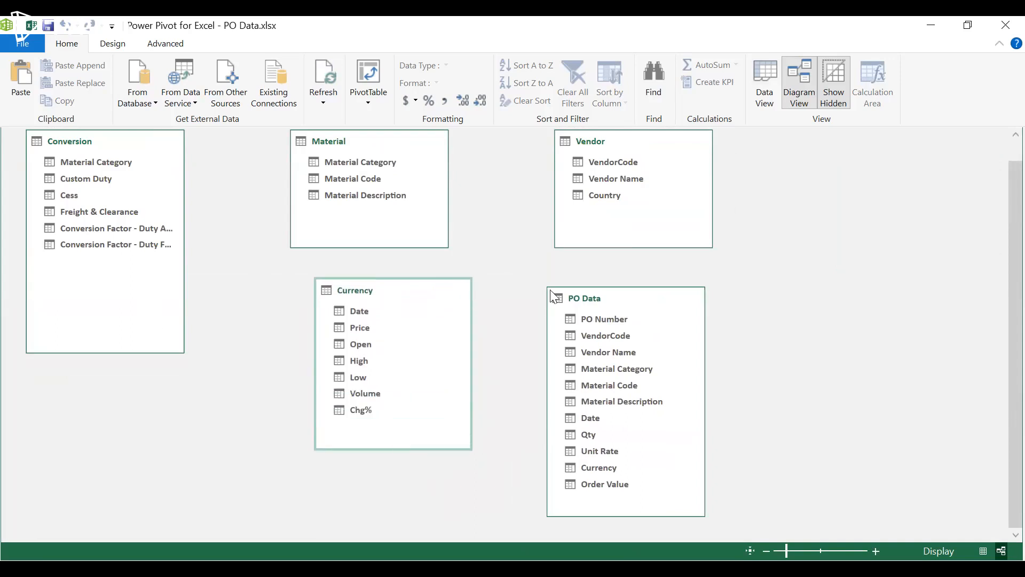
- Create a relationship from VendorCode in PO Data to VendorCode in the Vendor table
{"action": "left_click", "coordinate": [636, 309]}
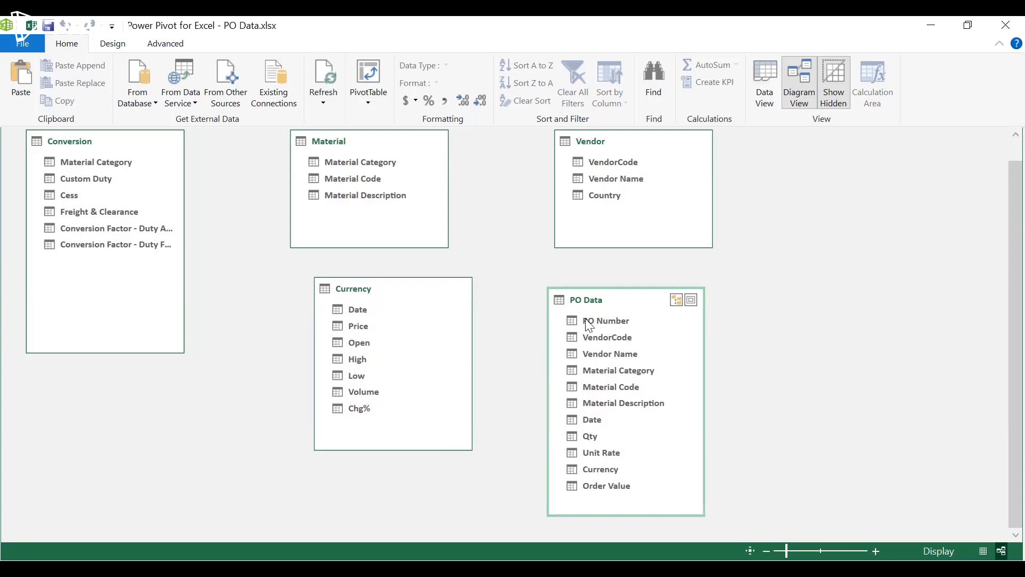
{"action": "left_click", "coordinate": [613, 338]}
{"action": "left_click", "coordinate": [615, 163]}
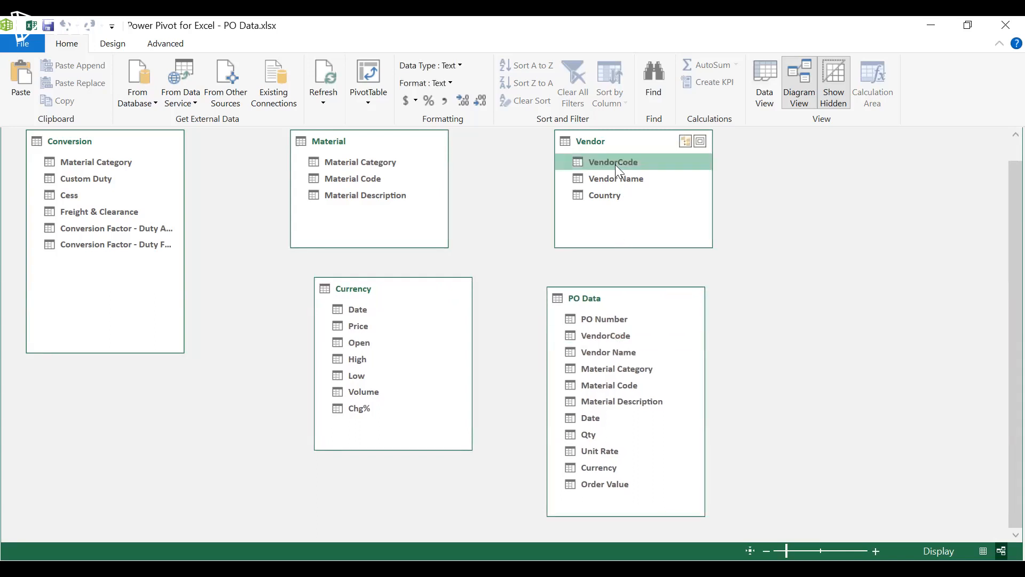
{"action": "left_click", "coordinate": [626, 337]}
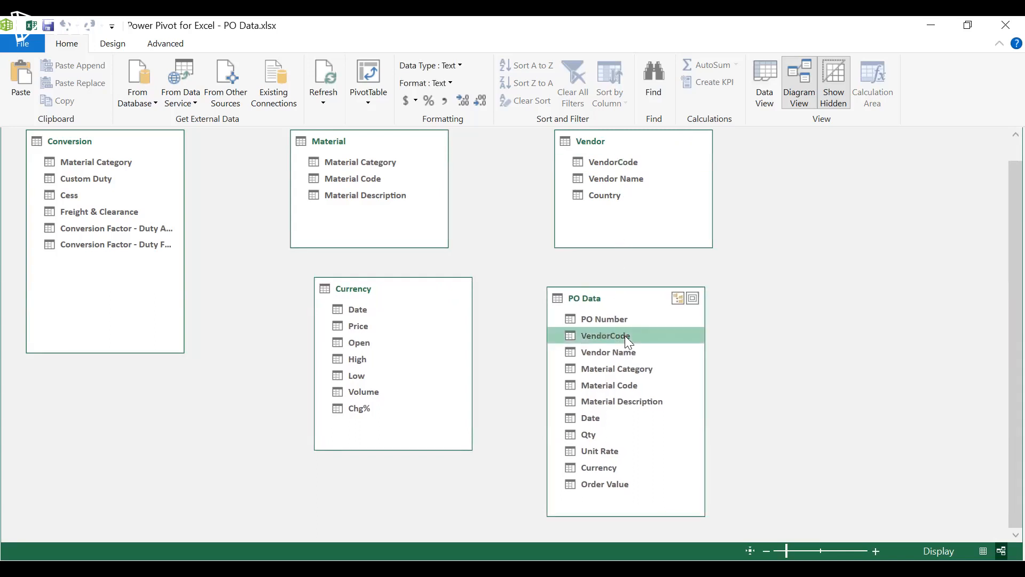
{"action": "left_click_drag", "start_coordinate": [627, 338], "coordinate": [630, 167]}
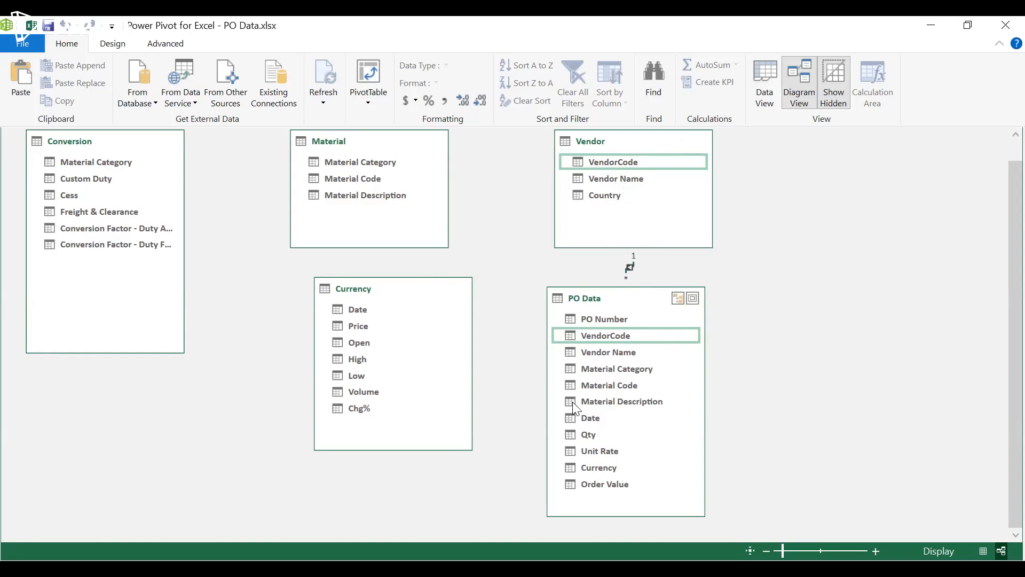
- Relate PO Data's Date to the Currency table's Date, and its Material Category to the Conversion table's Material Category
{"action": "left_click", "coordinate": [581, 418]}
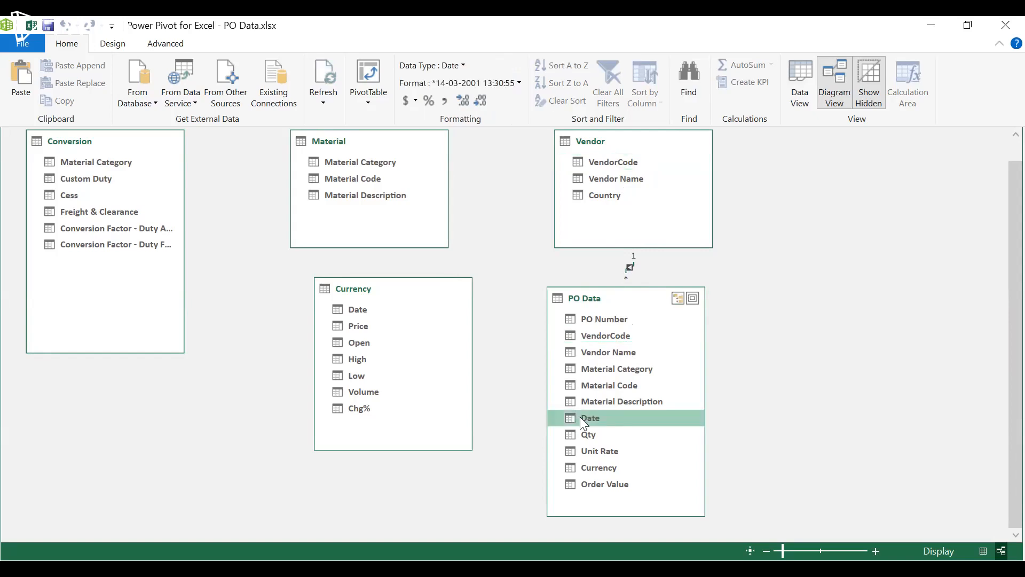
{"action": "left_click_drag", "start_coordinate": [580, 416], "coordinate": [372, 310]}
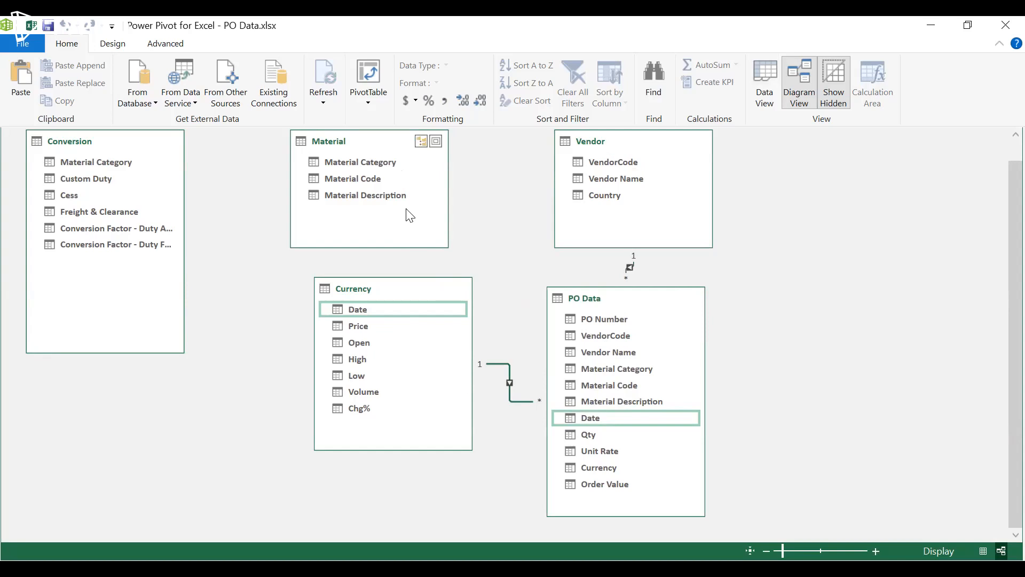
{"action": "left_click", "coordinate": [160, 199]}
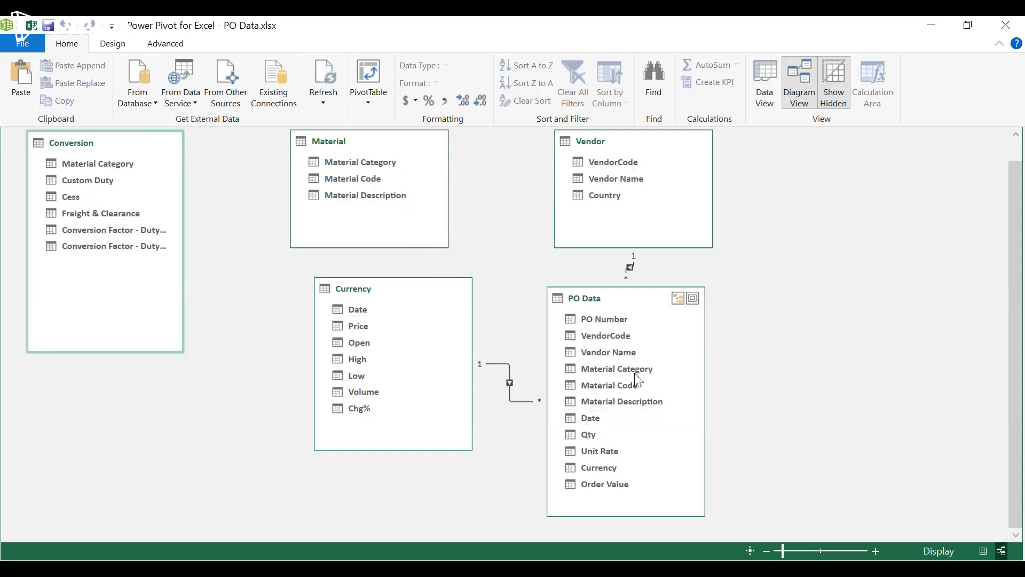
{"action": "left_click_drag", "start_coordinate": [594, 369], "coordinate": [126, 162]}
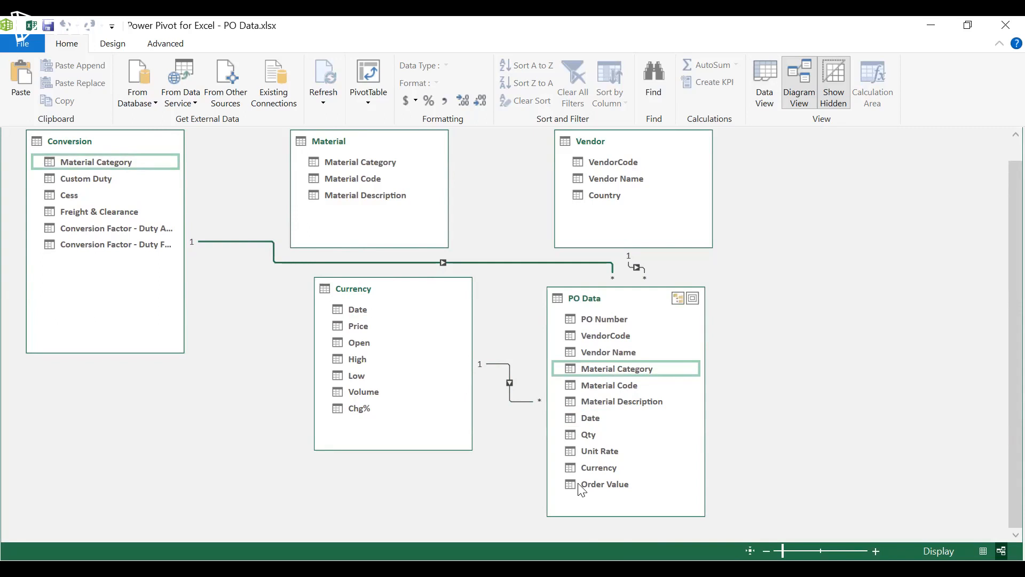
- Return to the data view and look over the PO Data and Currency tables
{"action": "left_click", "coordinate": [768, 98]}
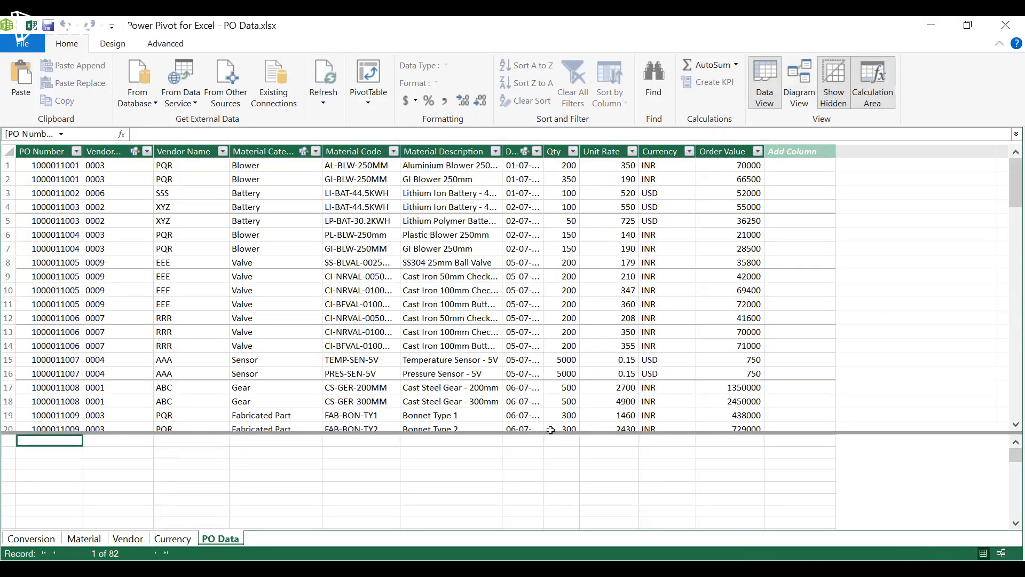
{"action": "left_click", "coordinate": [807, 163]}
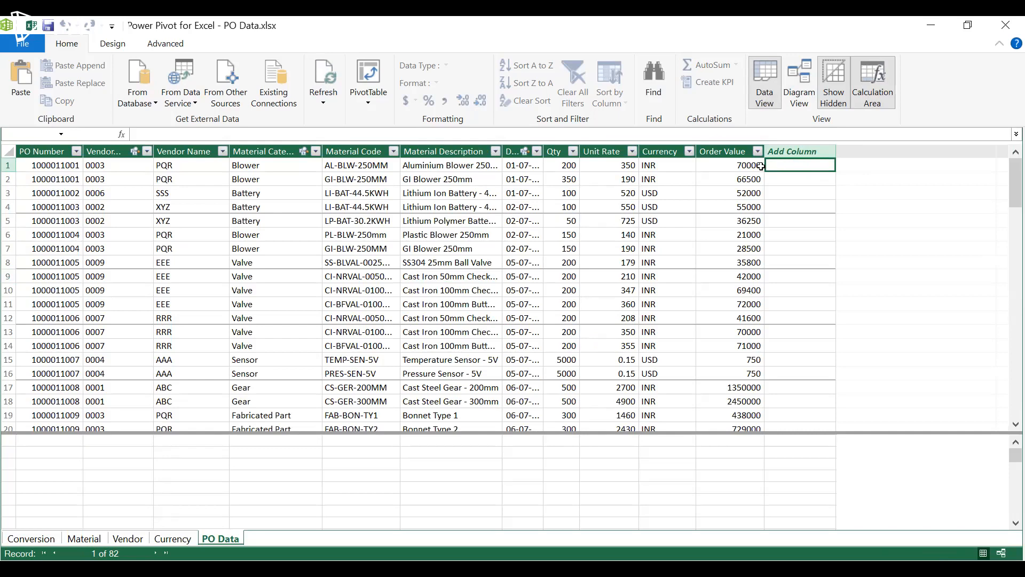
{"action": "left_click", "coordinate": [174, 538]}
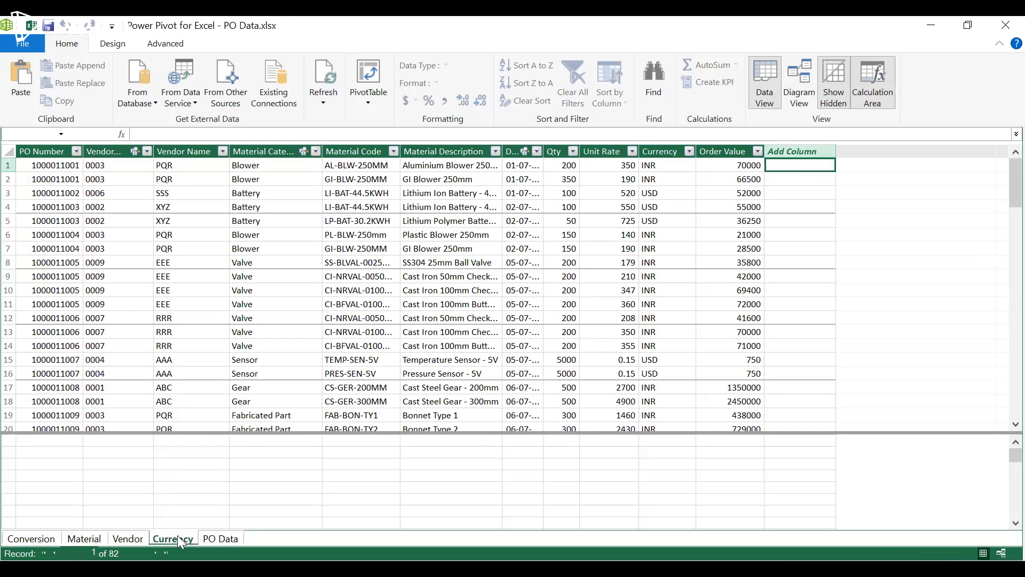
{"action": "left_click", "coordinate": [233, 539]}
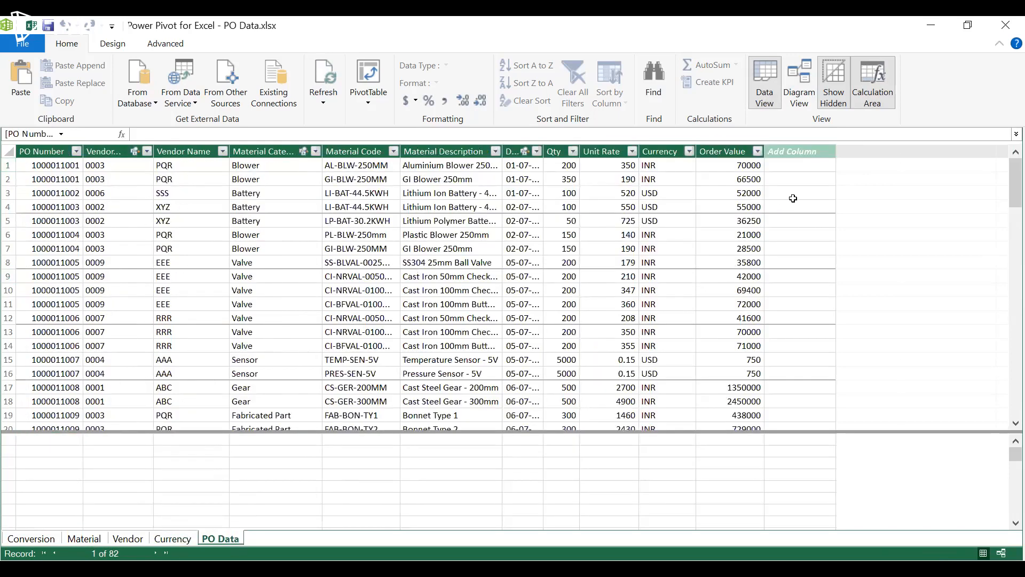
- Start a calculated column in PO Data with an IF that returns 'PO Data'[Order Value] when 'PO Data'[Currency] is "INR"
{"action": "left_click", "coordinate": [797, 166]}
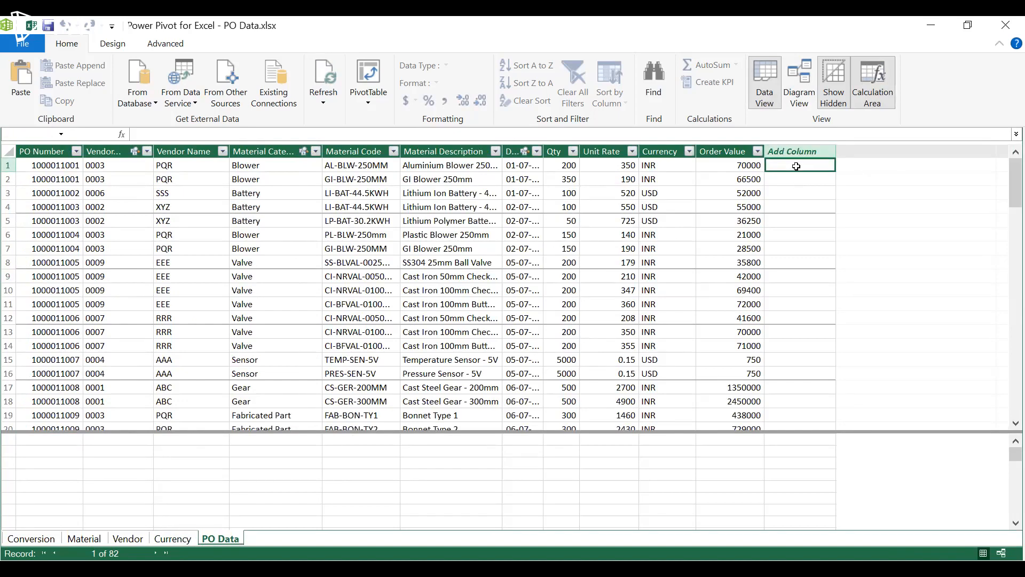
{"action": "type", "text": "="}
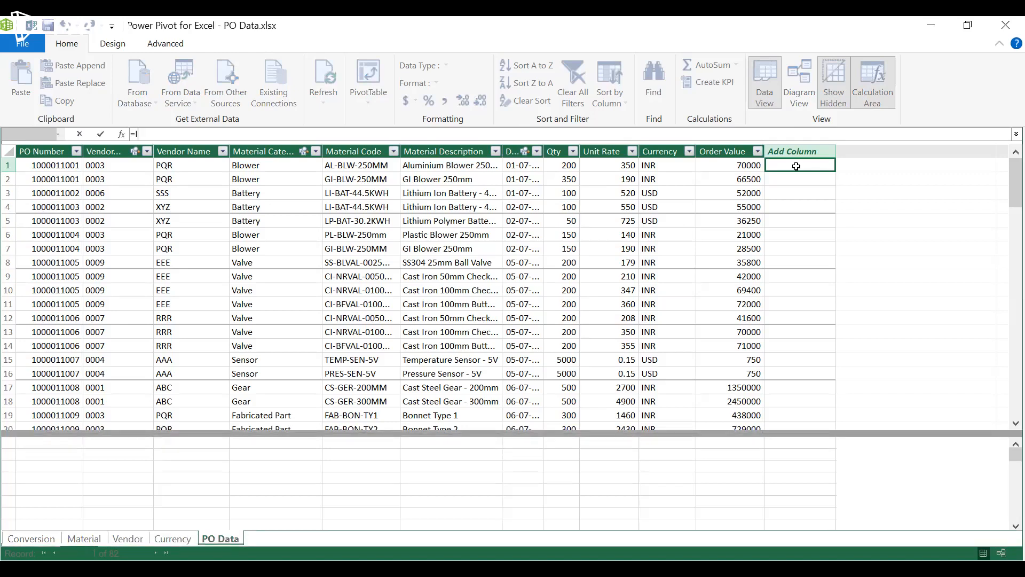
{"action": "type", "text": "IF("}
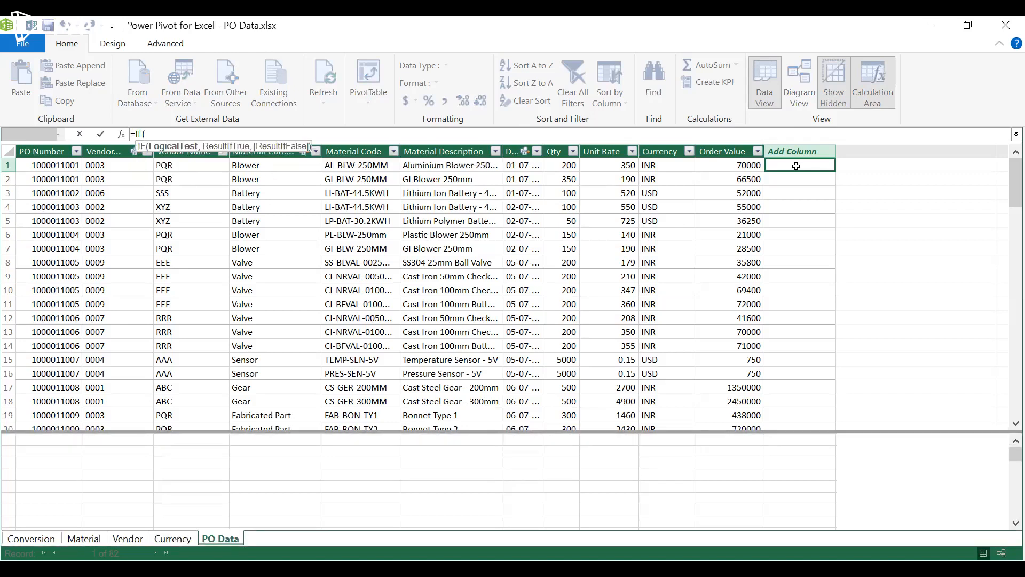
{"action": "type", "text": "c"}
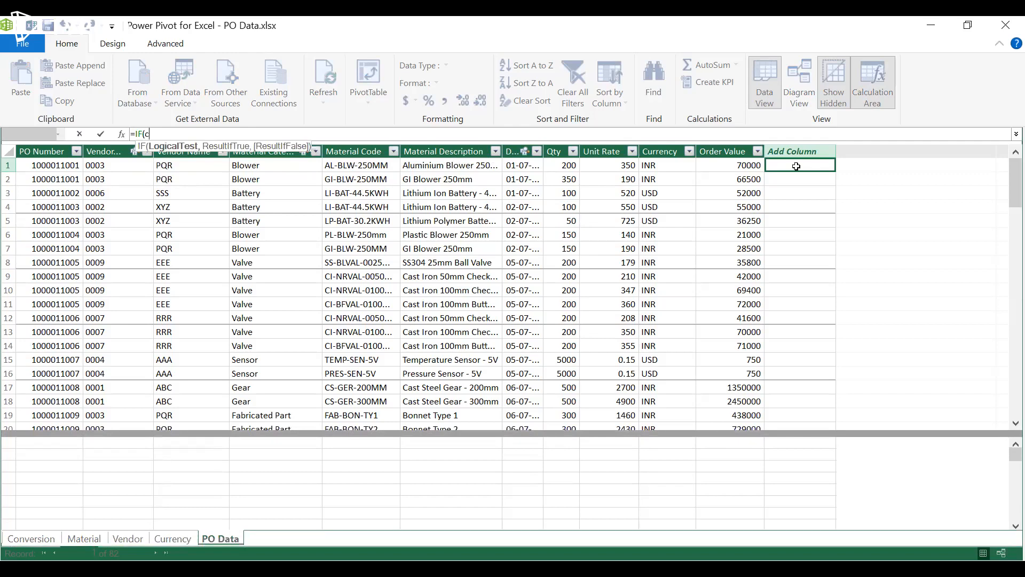
{"action": "type", "text": "urr"}
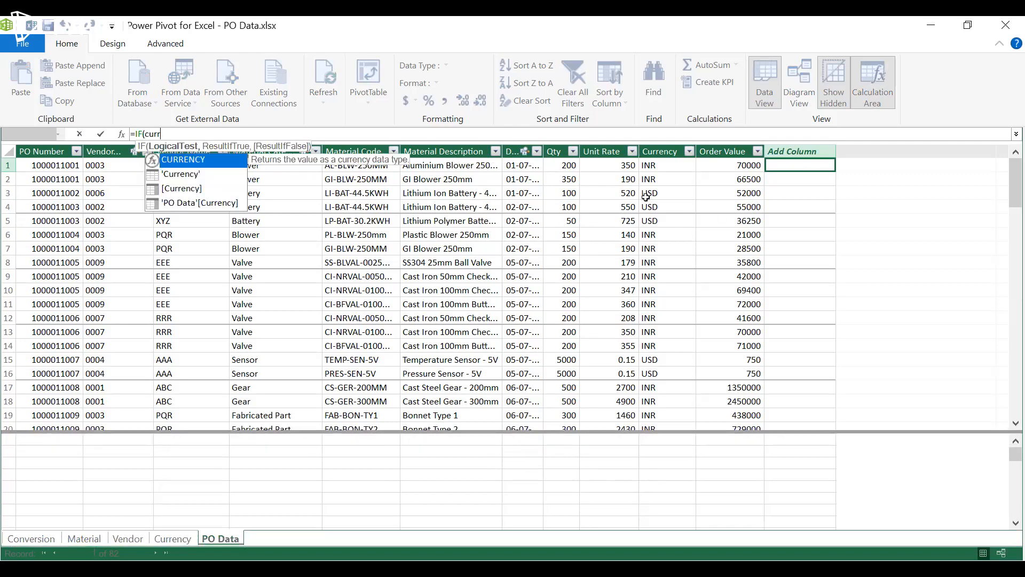
{"action": "left_click", "coordinate": [223, 205]}
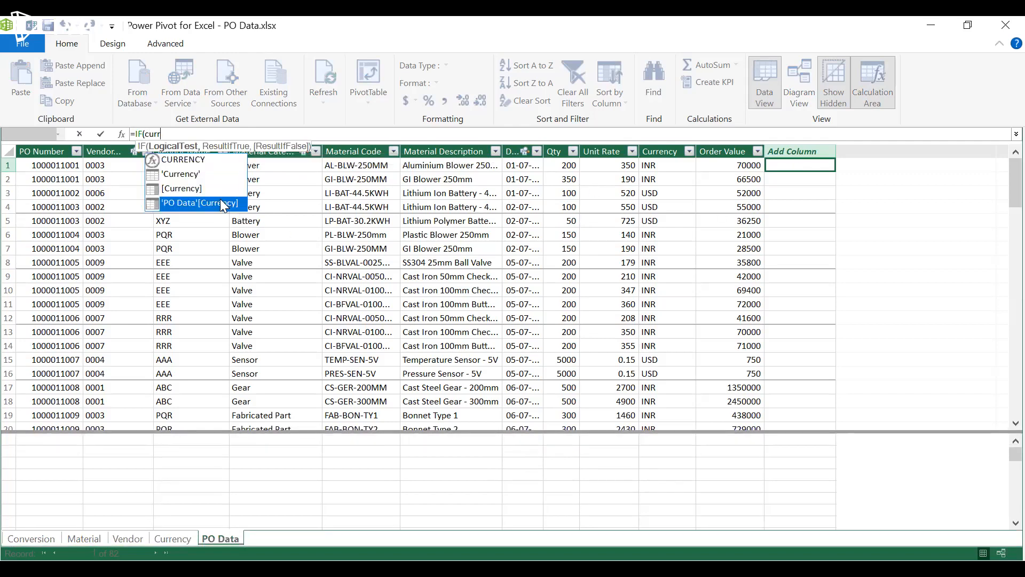
{"action": "double_click", "coordinate": [221, 201]}
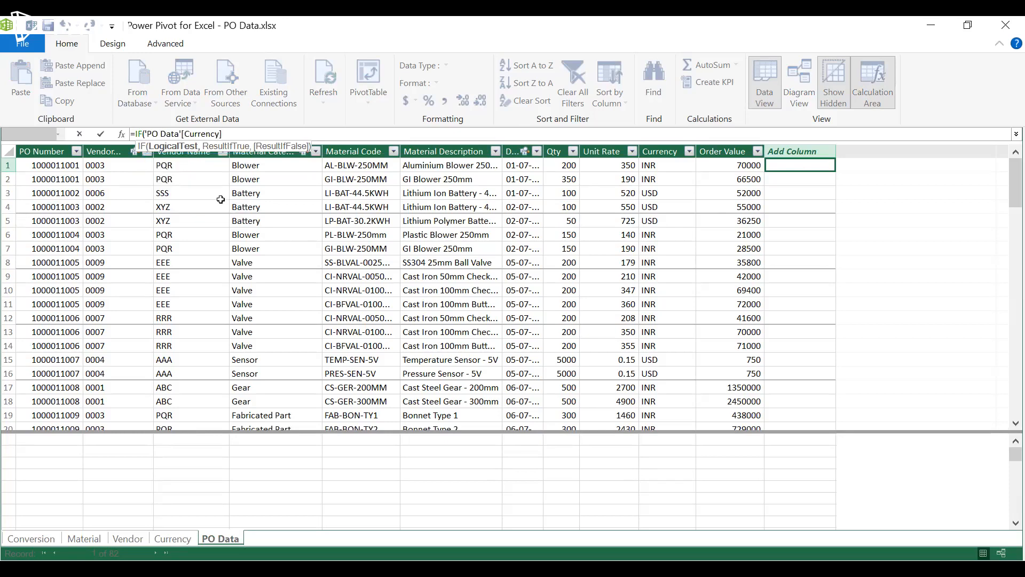
{"action": "type", "text": "="}
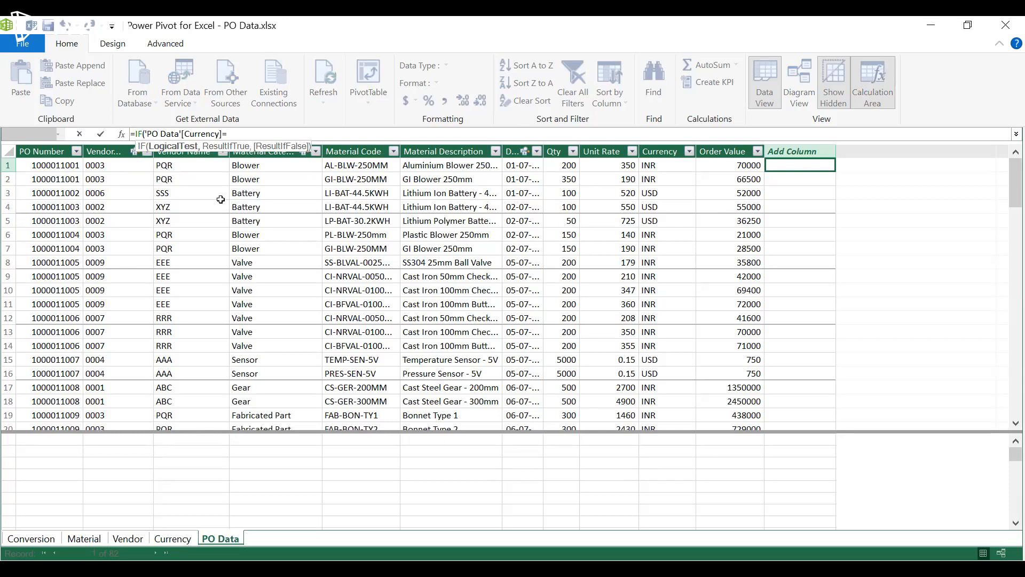
{"action": "type", "text": "\""}
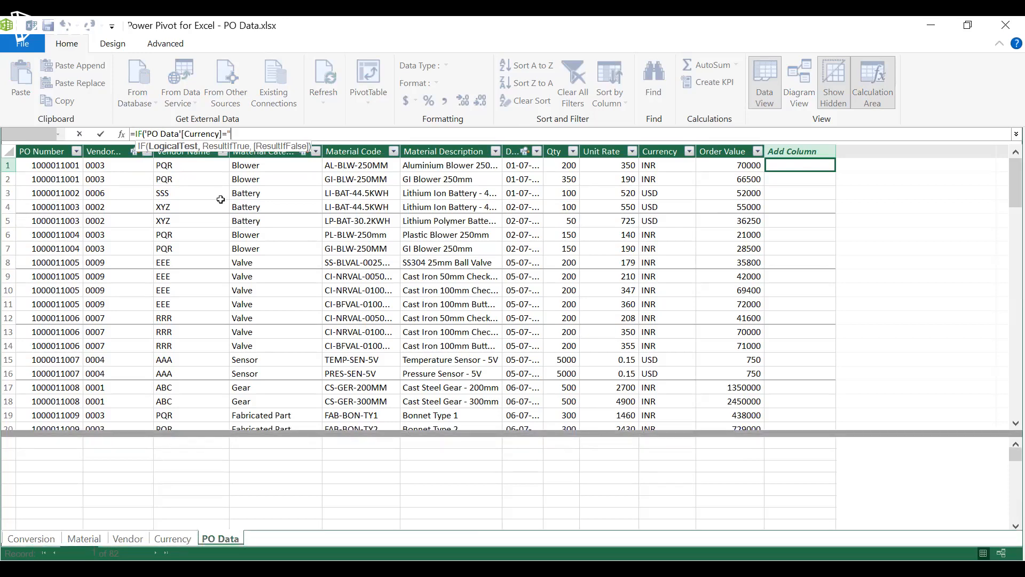
{"action": "type", "text": "INR\","}
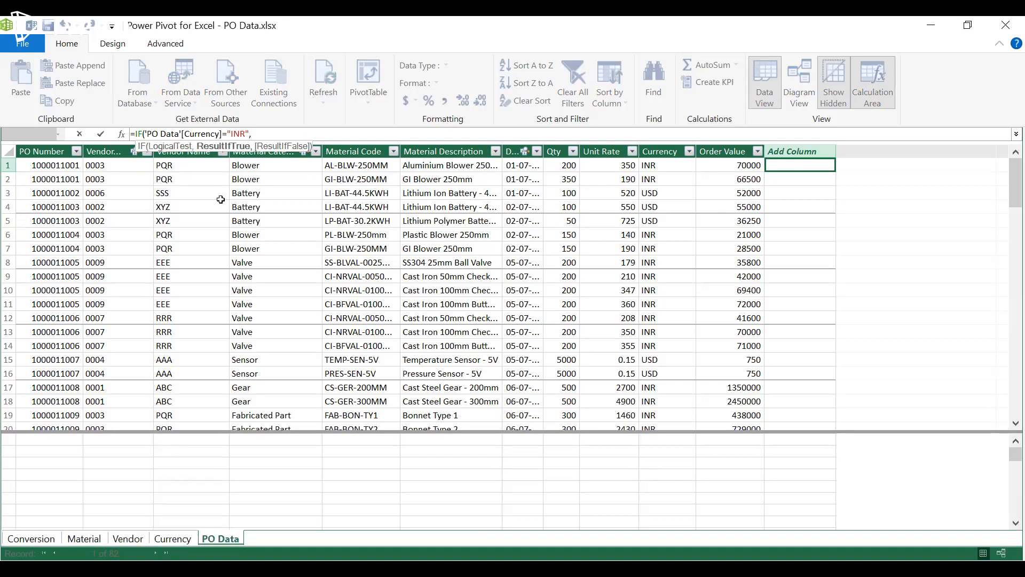
{"action": "type", "text": "ord"}
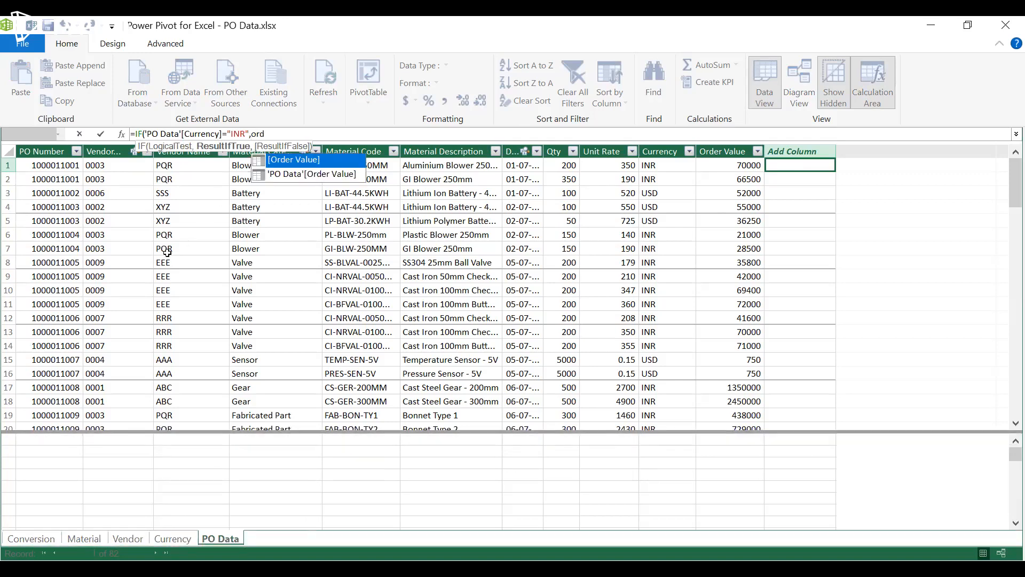
{"action": "double_click", "coordinate": [321, 176]}
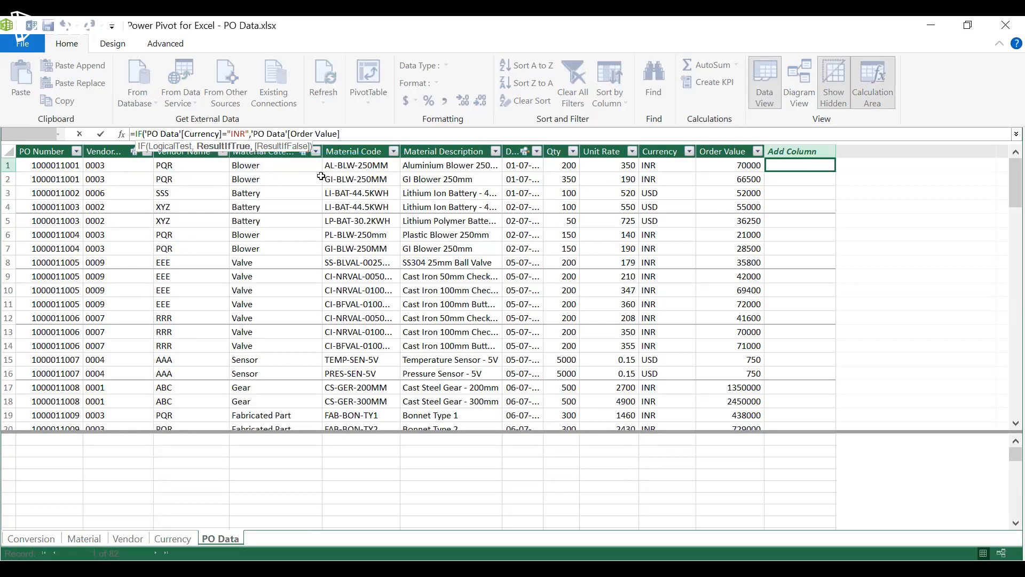
- Nest a second IF as the false result, testing whether 'PO Data'[Currency] equals "USD"
{"action": "type", "text": ","}
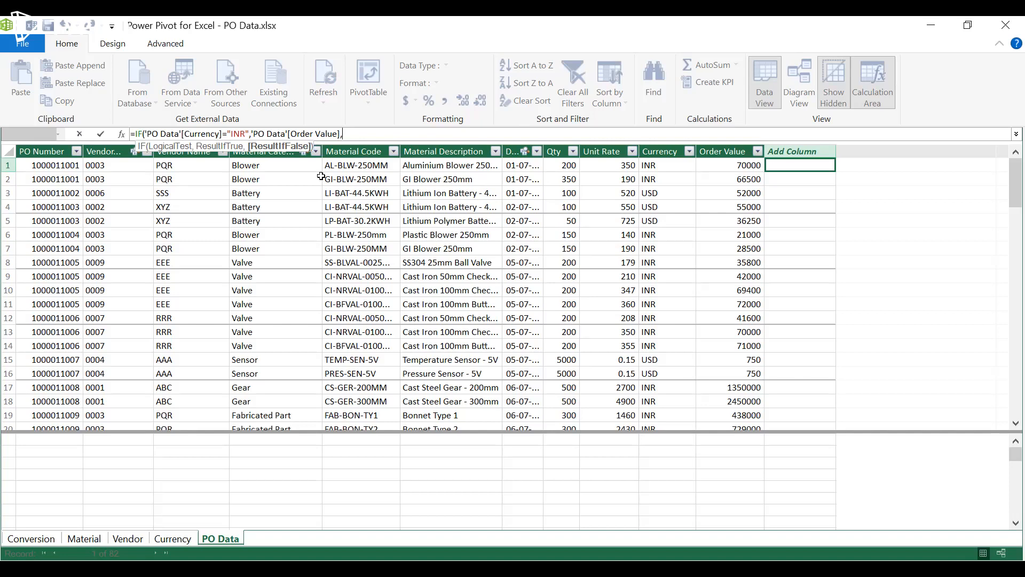
{"action": "type", "text": "I"}
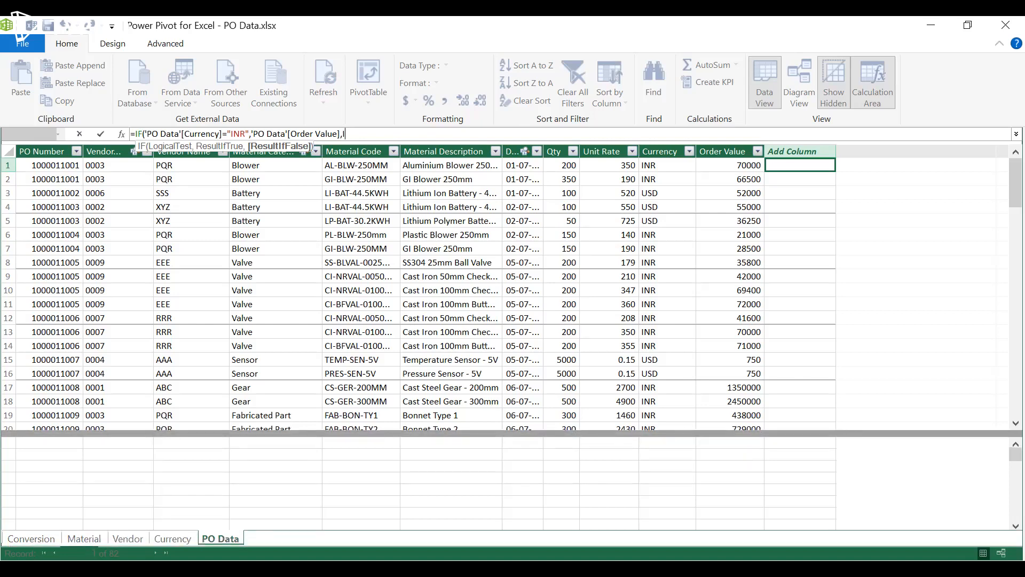
{"action": "type", "text": "F("}
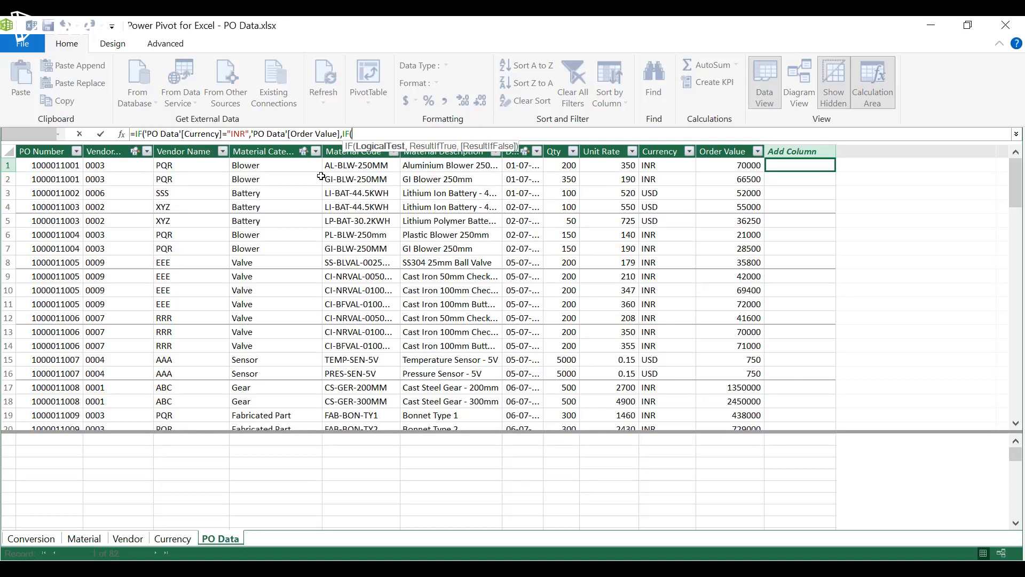
{"action": "type", "text": "c"}
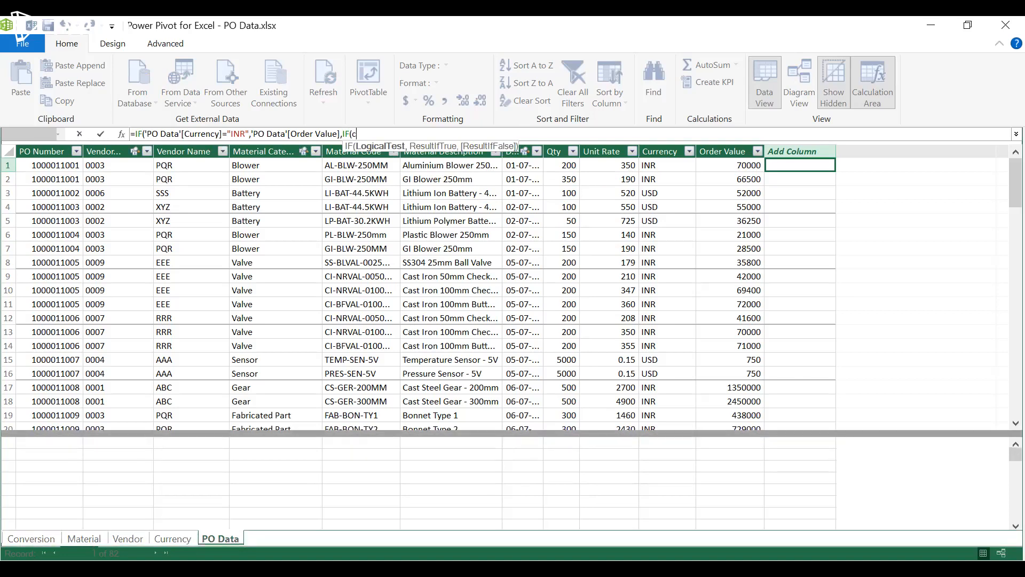
{"action": "type", "text": "urre"}
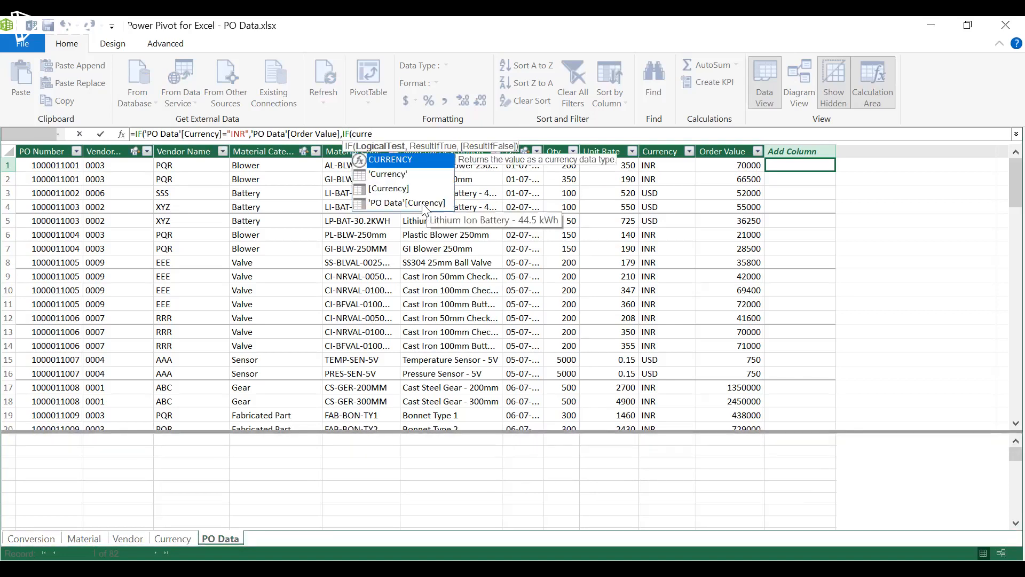
{"action": "double_click", "coordinate": [425, 204]}
{"action": "type", "text": "=\""}
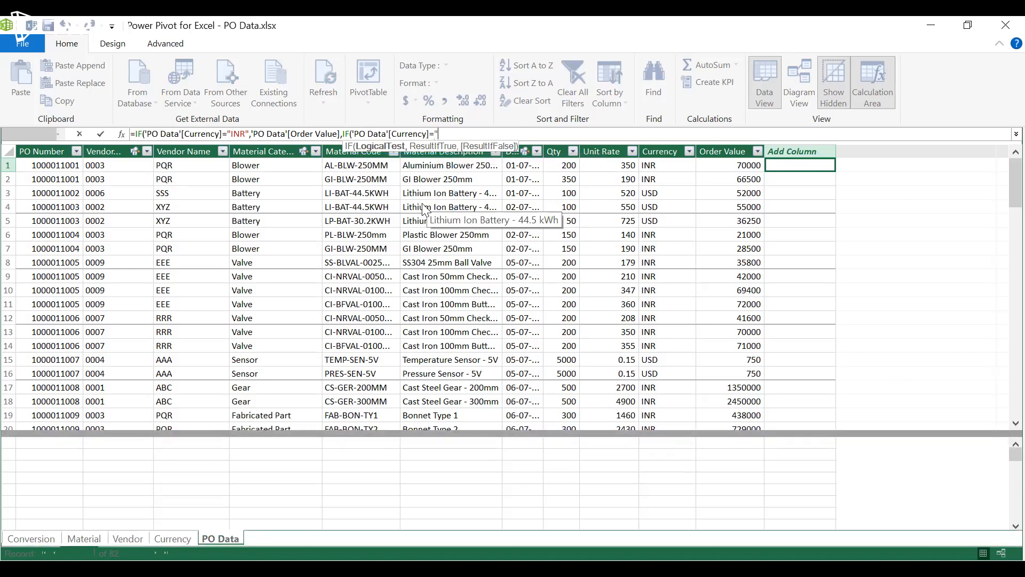
{"action": "type", "text": "USD\","}
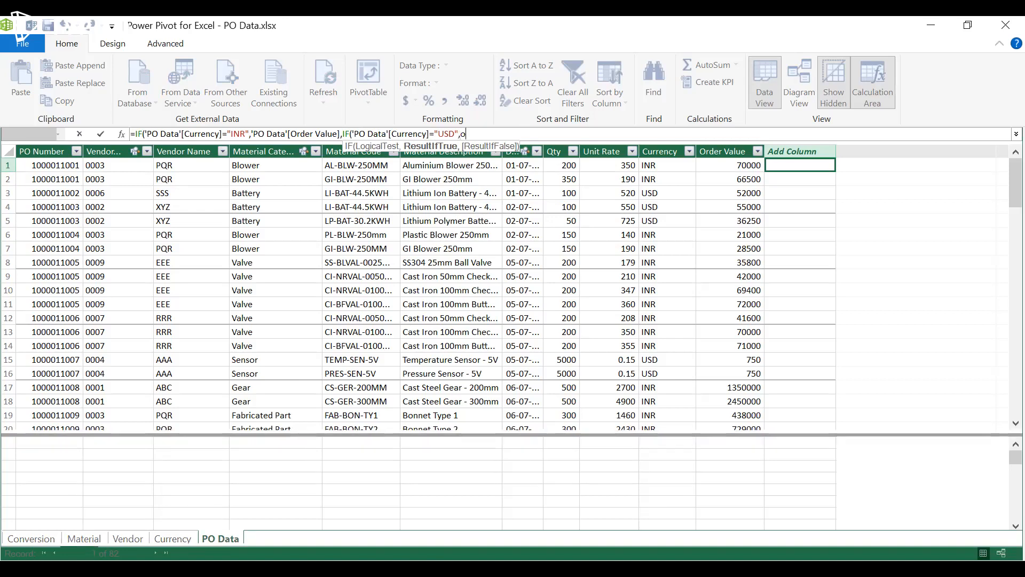
- For USD orders, multiply 'PO Data'[Order Value] by RELATED('Currency'[Price]), and return "Check" for any other currency
{"action": "type", "text": "order"}
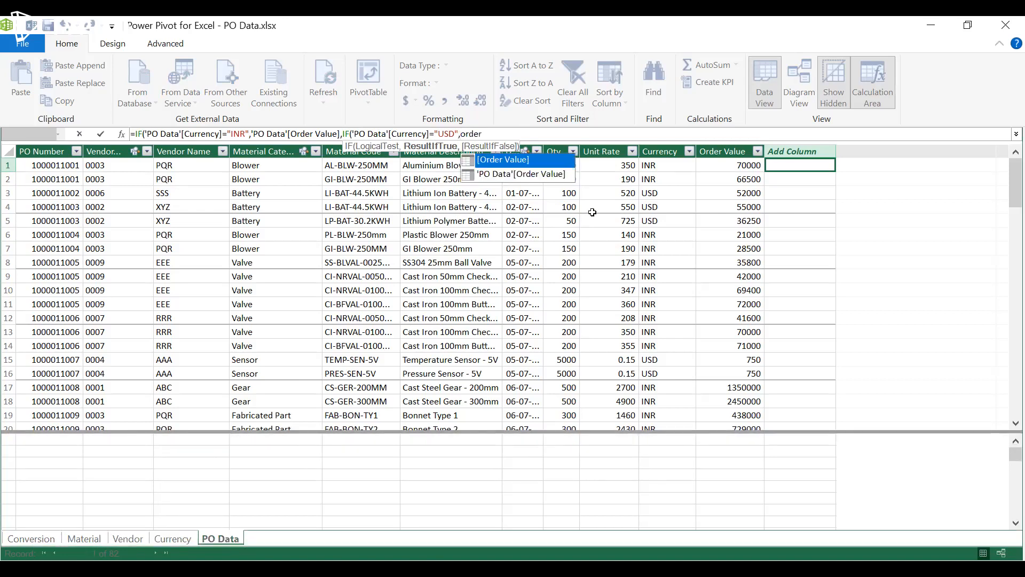
{"action": "double_click", "coordinate": [549, 174]}
{"action": "type", "text": "*"}
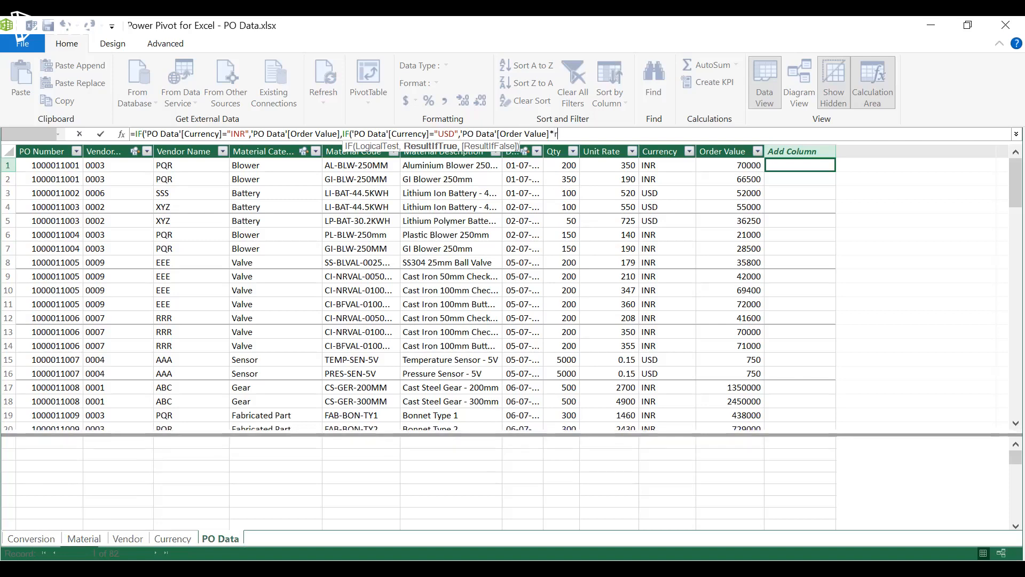
{"action": "type", "text": "r"}
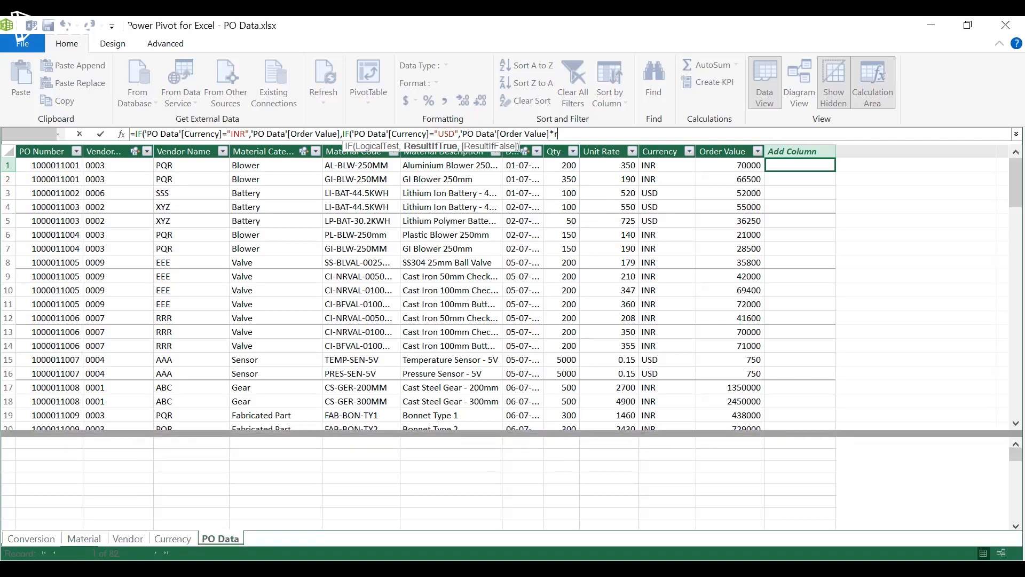
{"action": "type", "text": "ela"}
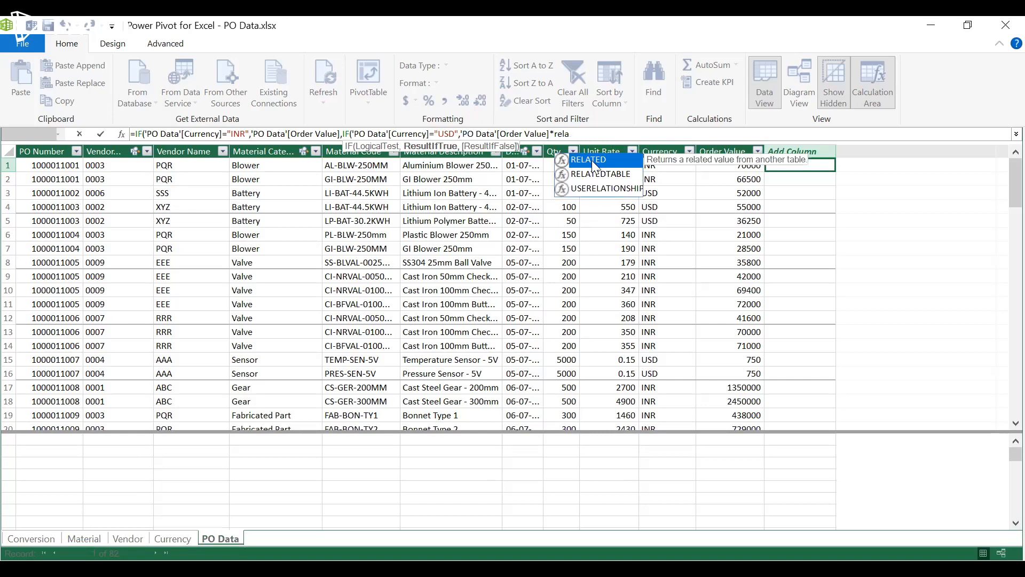
{"action": "double_click", "coordinate": [593, 162]}
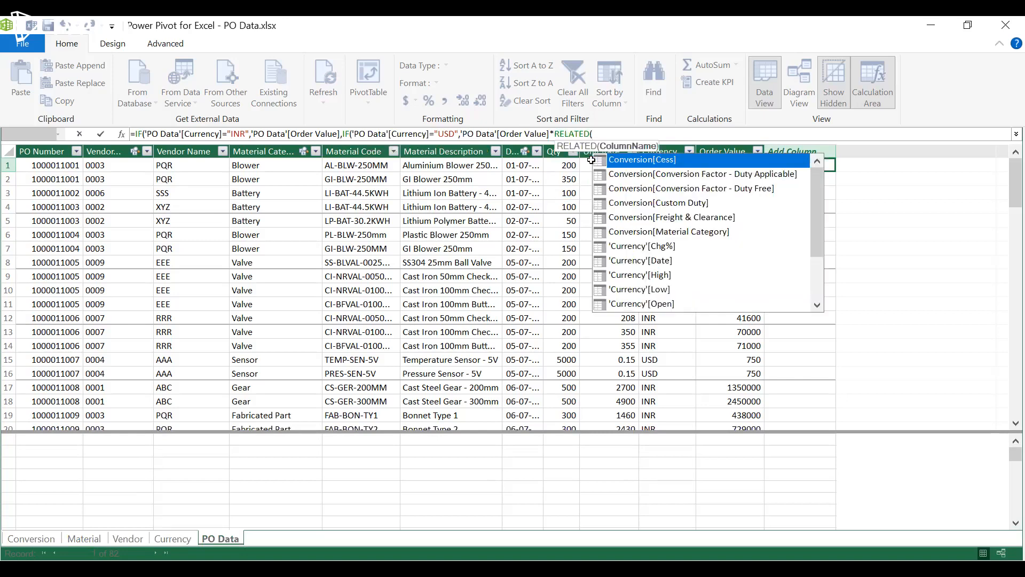
{"action": "mouse_move", "coordinate": [816, 191]}
{"action": "left_mouse_down"}
{"action": "mouse_move", "coordinate": [811, 248]}
{"action": "mouse_move", "coordinate": [813, 189]}
{"action": "left_mouse_up"}
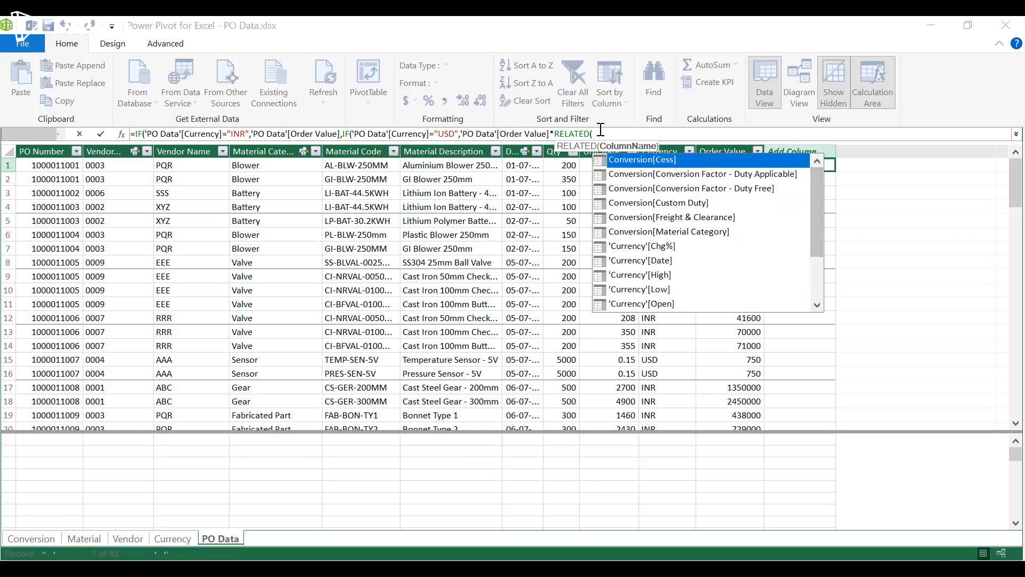
{"action": "type", "text": "pri"}
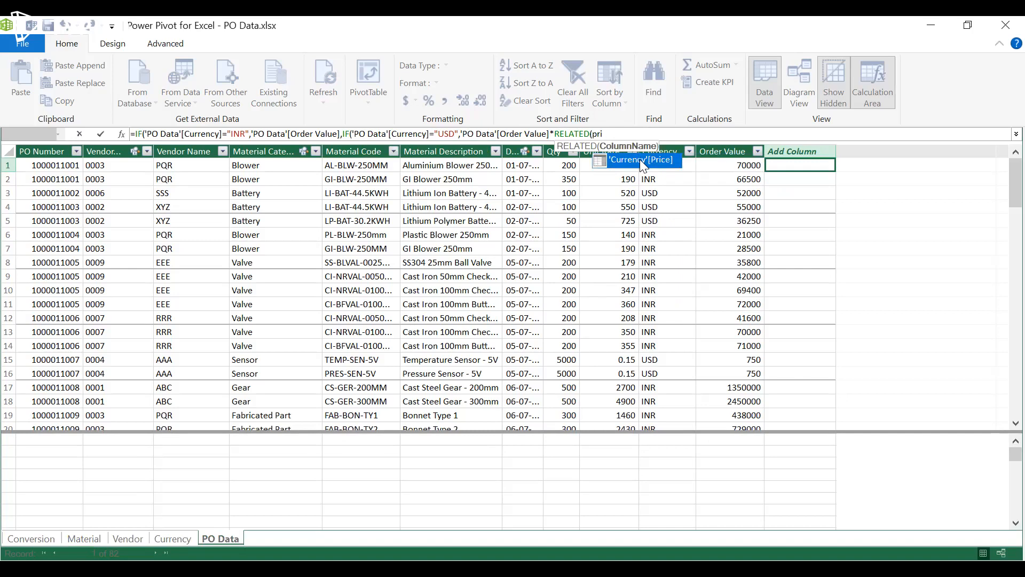
{"action": "double_click", "coordinate": [640, 159]}
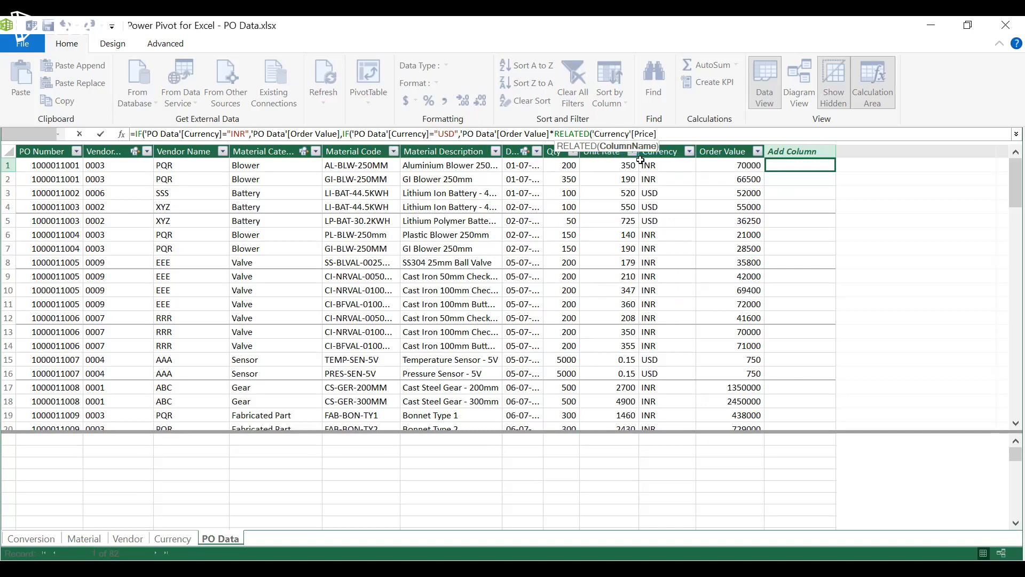
{"action": "type", "text": ")"}
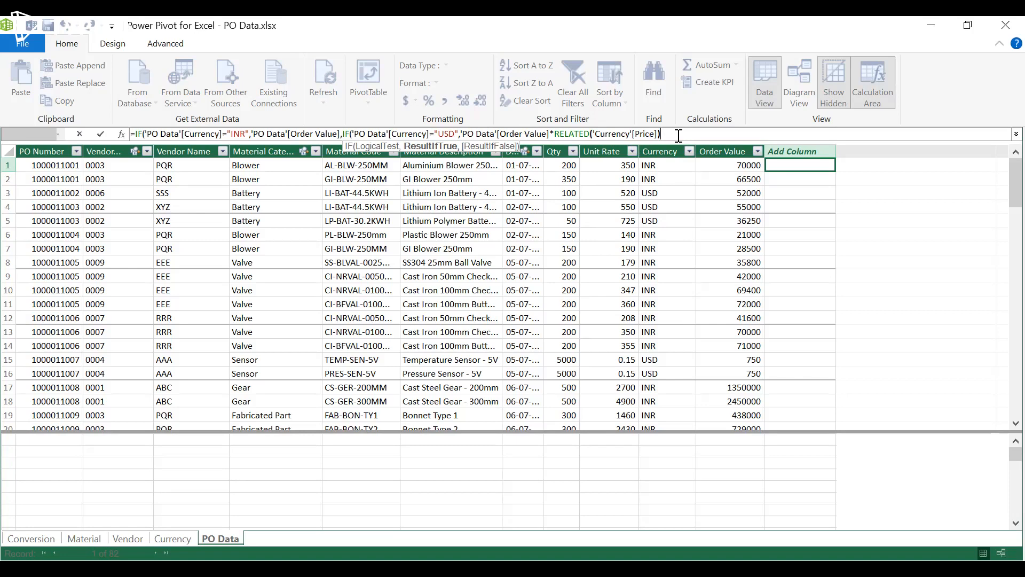
{"action": "type", "text": ",\""}
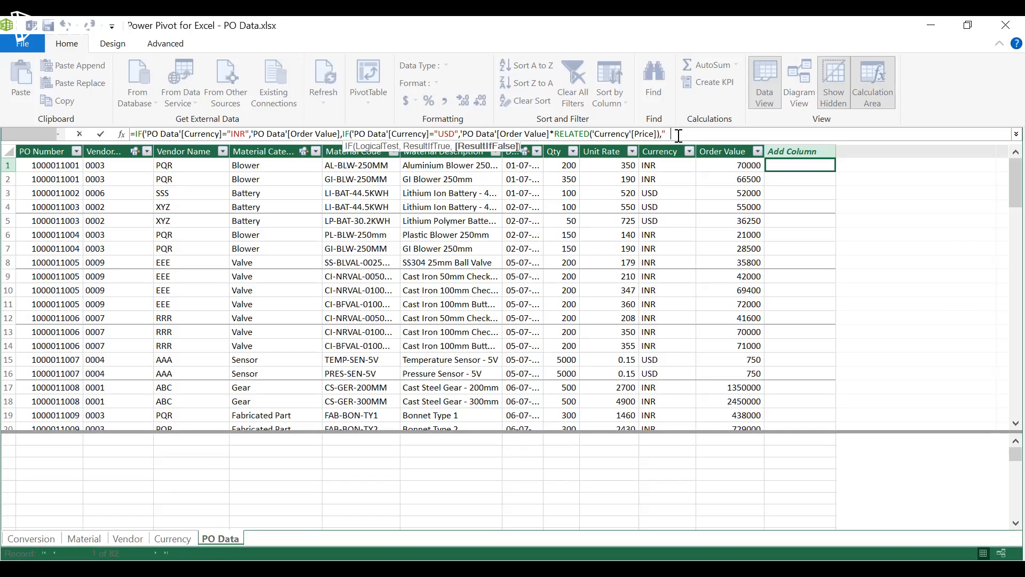
{"action": "type", "text": "Check\""}
{"action": "type", "text": ")"}
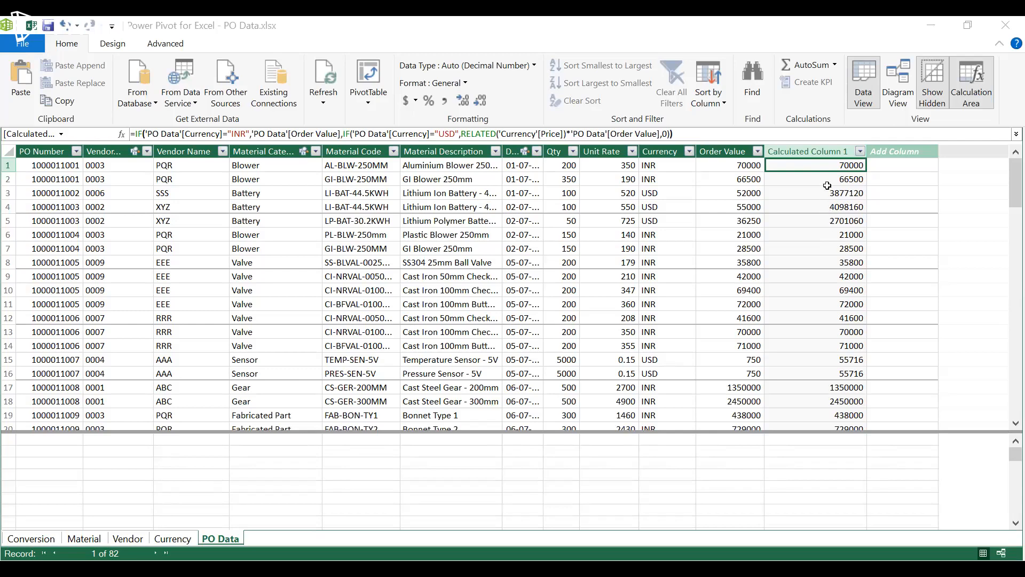
- Compare the new column's results with the Order Value figures in the first rows
{"action": "key", "text": "Down"}
{"action": "key", "text": "Down"}
{"action": "key", "text": "Down"}
{"action": "key", "text": "Up"}
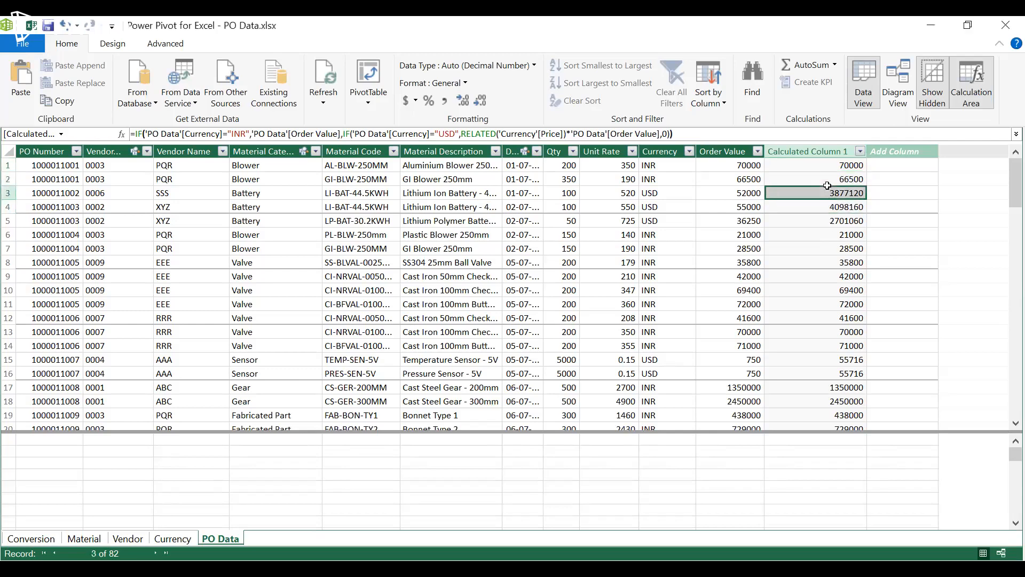
{"action": "key", "text": "Left"}
{"action": "key", "text": "Up"}
{"action": "key", "text": "Up"}
{"action": "key", "text": "Up"}
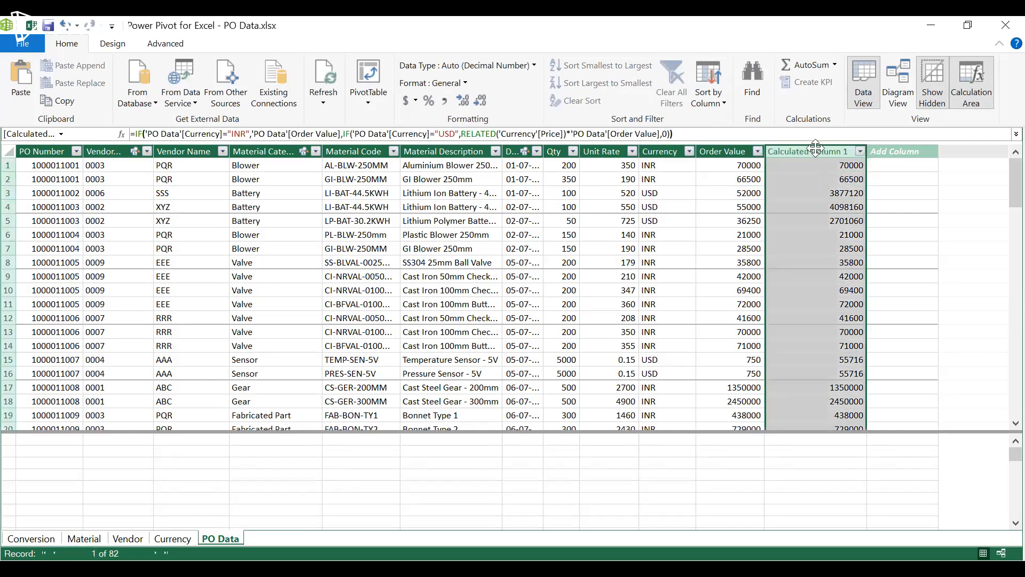
- Rename the new calculated column as Order Value in INR
{"action": "double_click", "coordinate": [803, 152]}
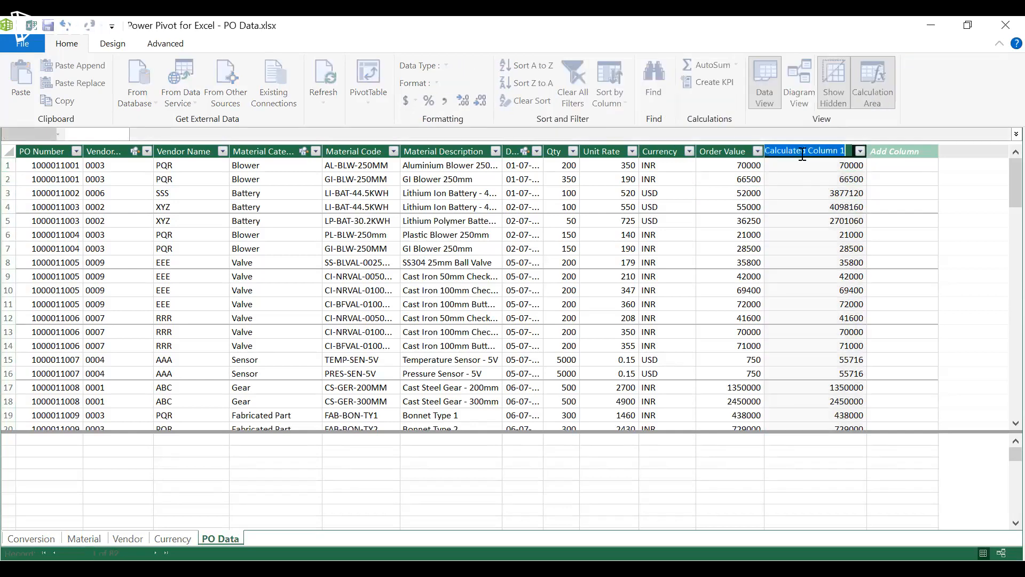
{"action": "key", "text": "BackSpace"}
{"action": "type", "text": "Order Value in INR"}
{"action": "key", "text": "Return"}
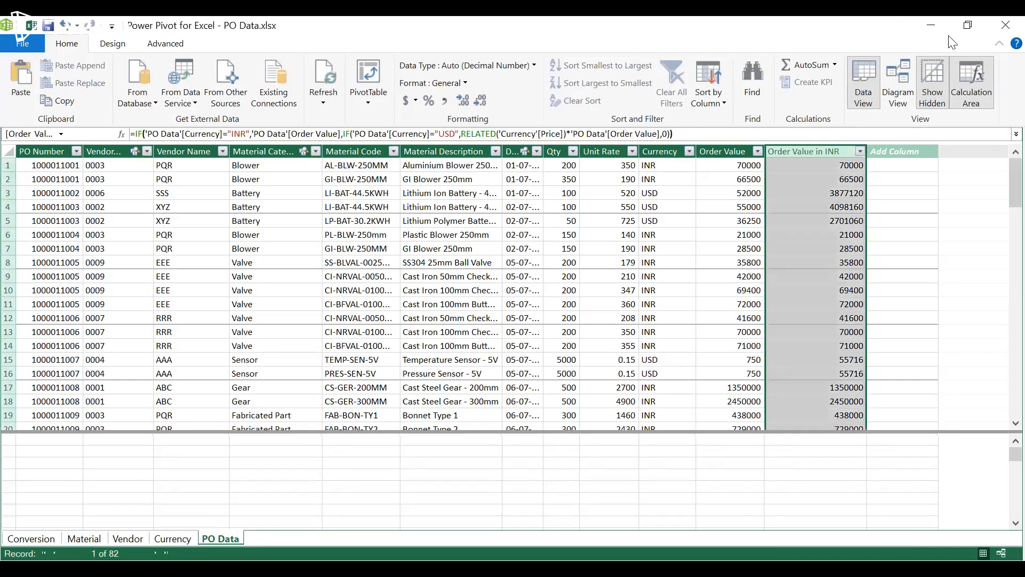
{"action": "left_click", "coordinate": [713, 167]}
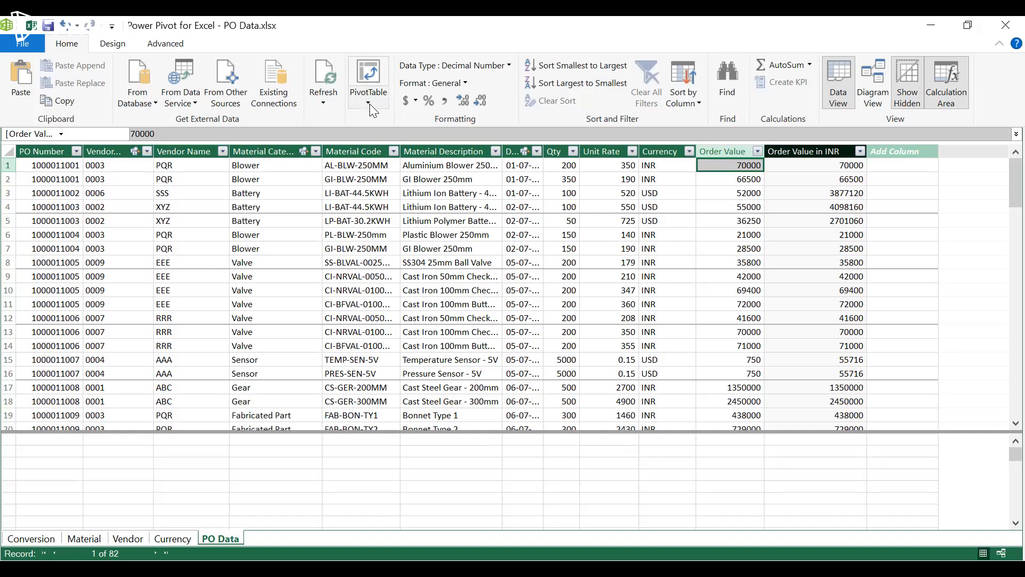
- Create a PivotTable from the data model on a new worksheet
{"action": "left_click", "coordinate": [368, 71]}
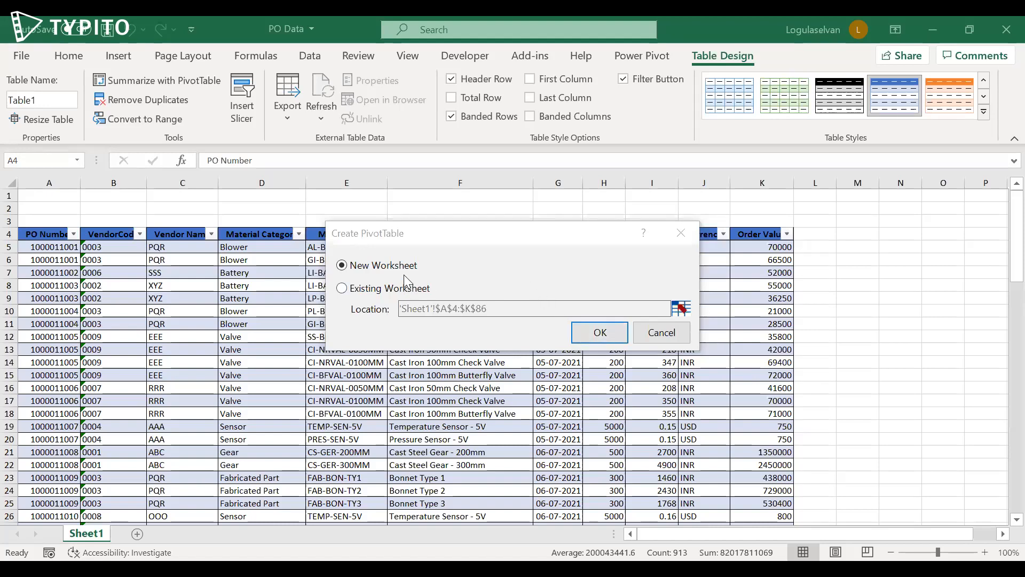
{"action": "left_click", "coordinate": [598, 339]}
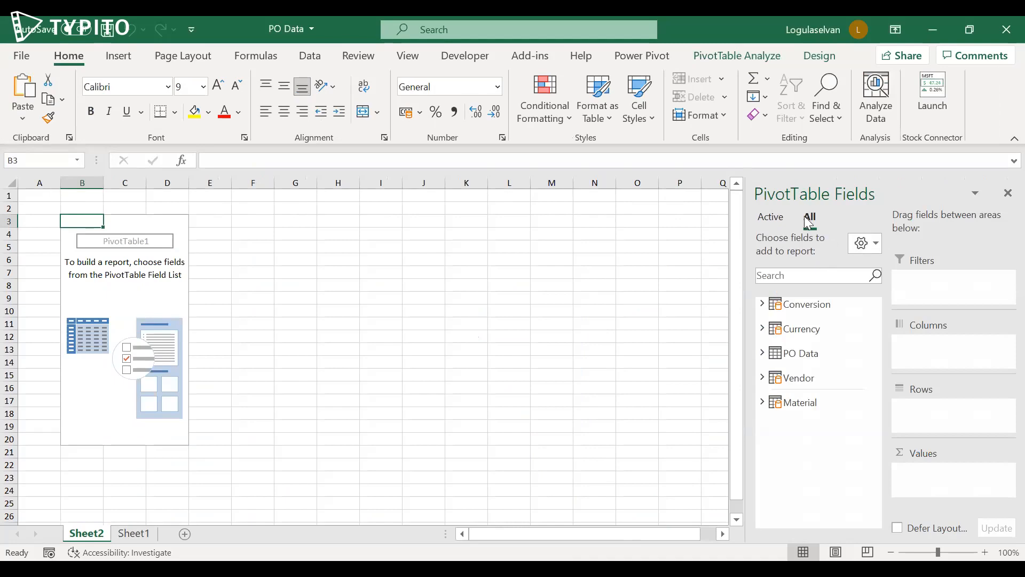
{"action": "left_click", "coordinate": [784, 218]}
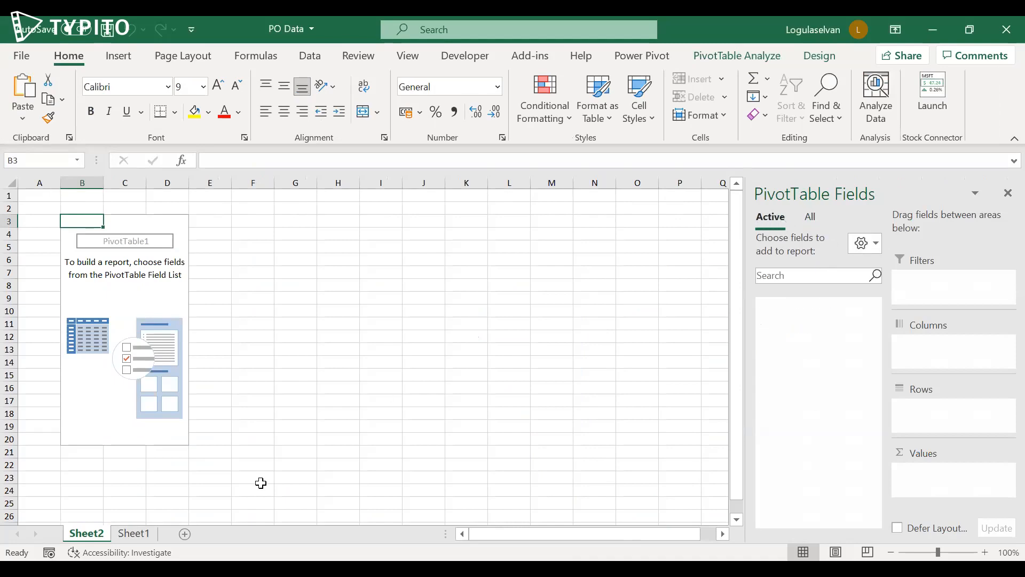
- Examine the source table's columns on Sheet1 around Order Value, and return to the PivotTable on Sheet2
{"action": "left_click", "coordinate": [133, 533]}
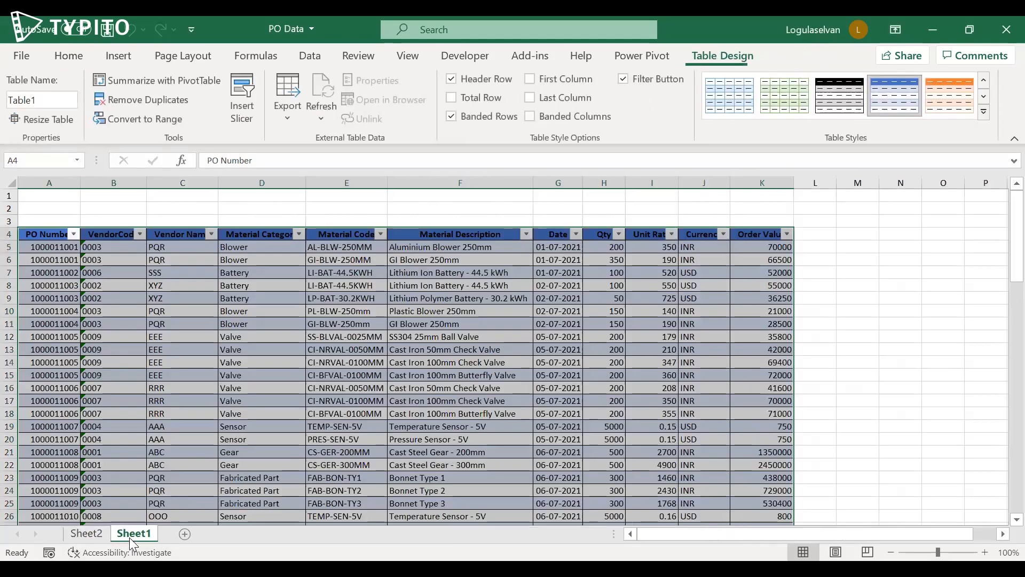
{"action": "left_click", "coordinate": [259, 258]}
{"action": "left_click", "coordinate": [829, 234]}
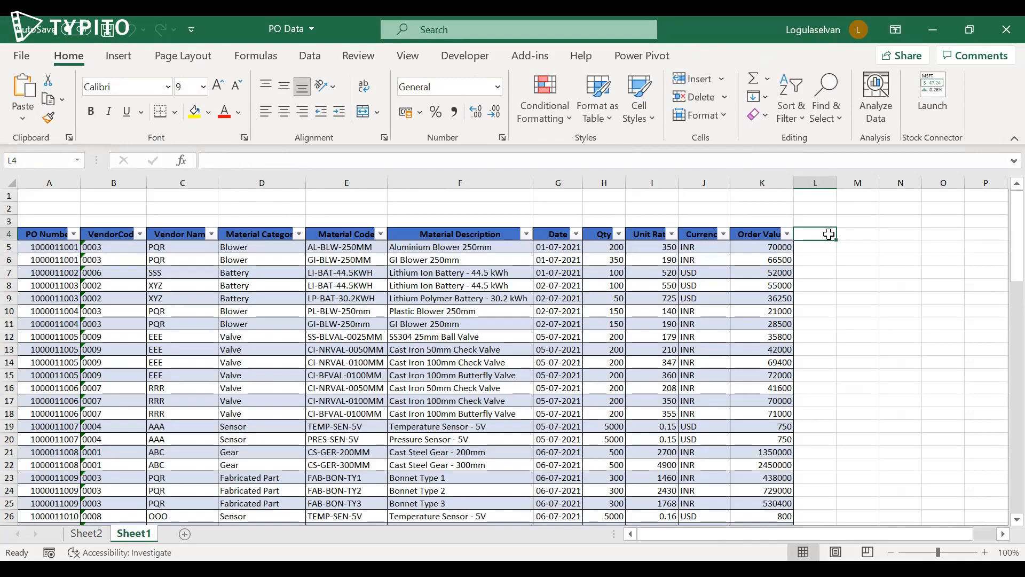
{"action": "left_click", "coordinate": [754, 234]}
{"action": "left_click", "coordinate": [807, 235]}
{"action": "left_click", "coordinate": [92, 534]}
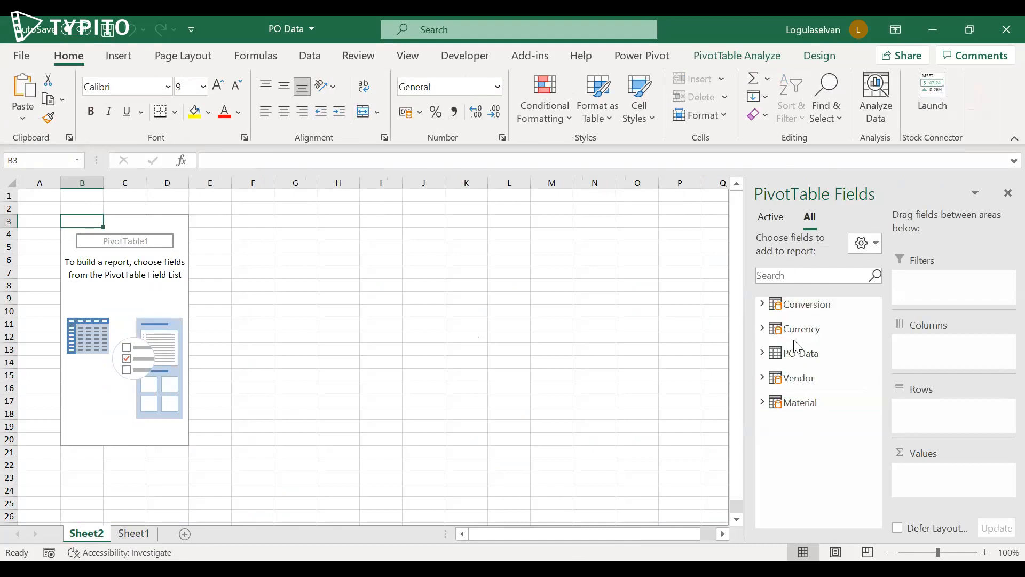
- Look through the PO Data fields, and add the Vendor table's Country field to the PivotTable rows
{"action": "left_click", "coordinate": [770, 363]}
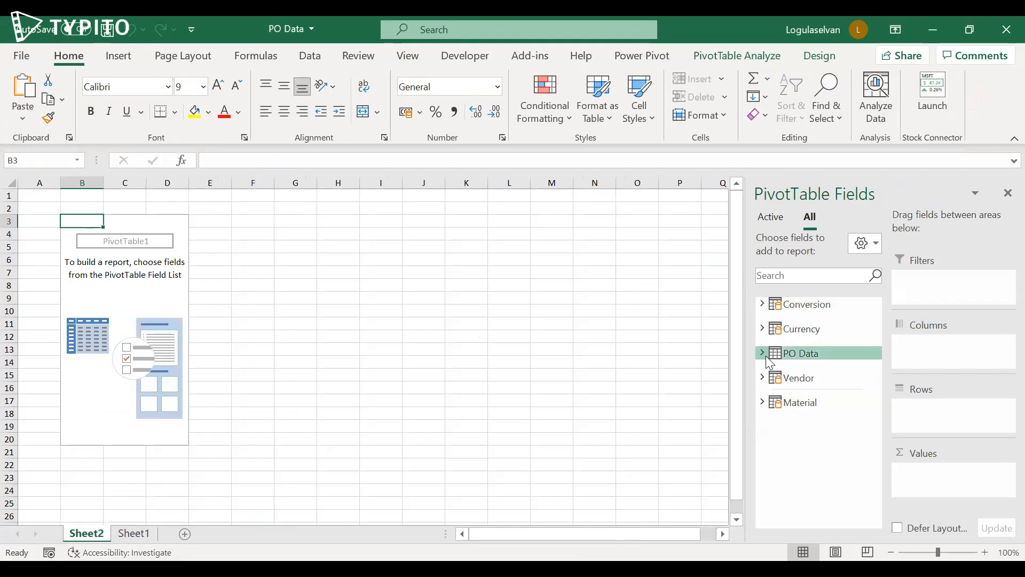
{"action": "left_click", "coordinate": [763, 354]}
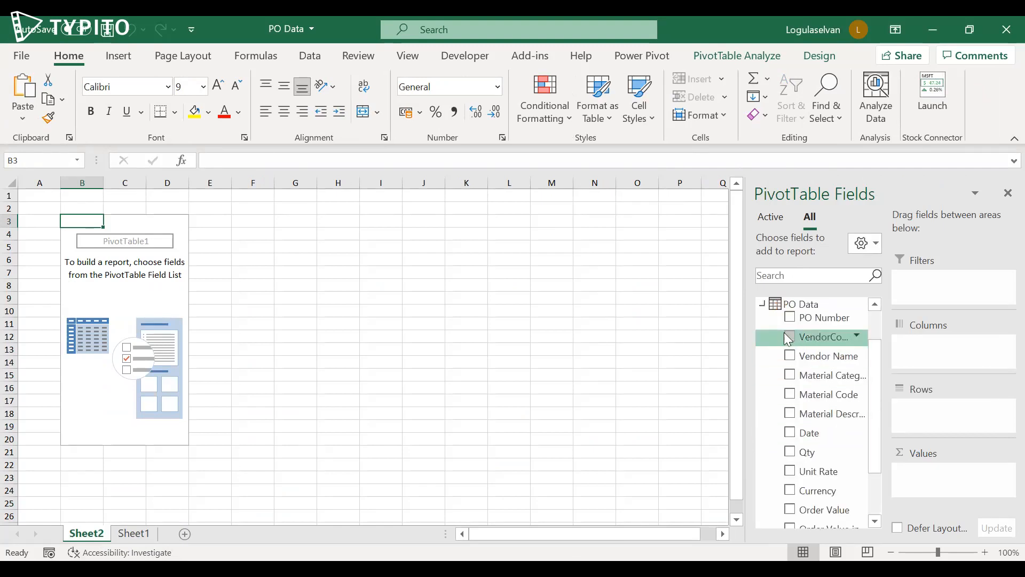
{"action": "left_click", "coordinate": [760, 305]}
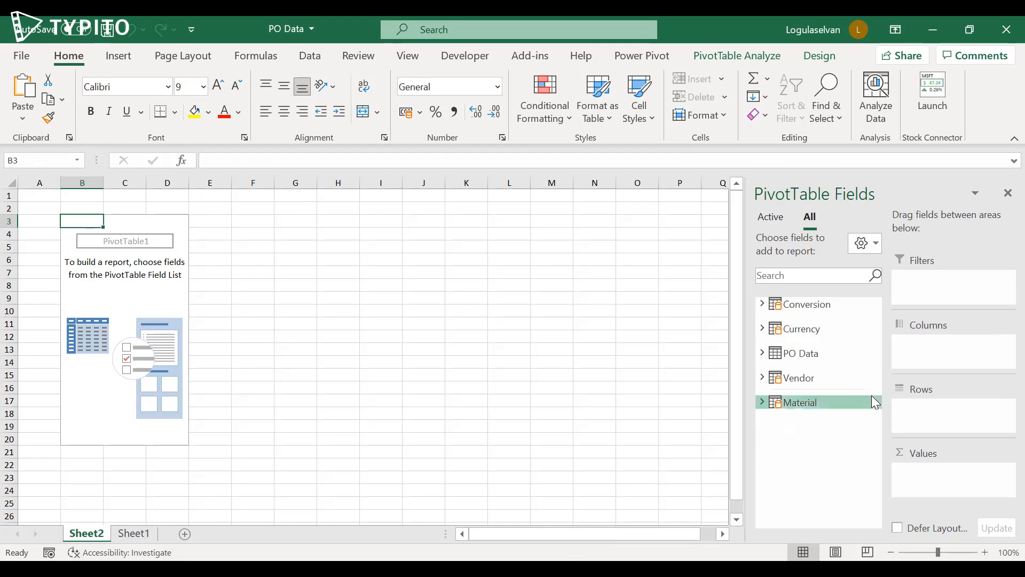
{"action": "left_click", "coordinate": [762, 379]}
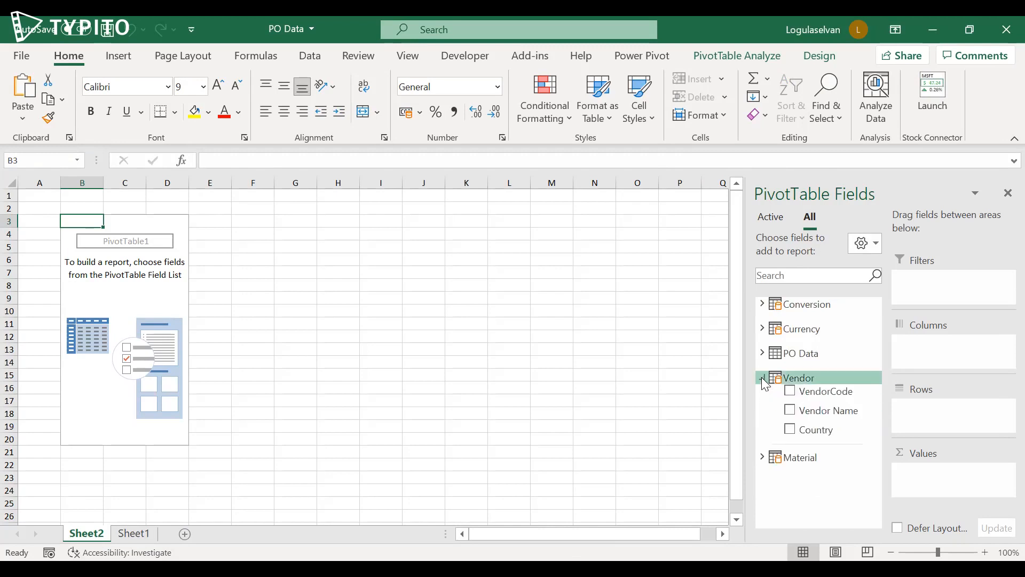
{"action": "left_click_drag", "start_coordinate": [820, 431], "coordinate": [950, 421]}
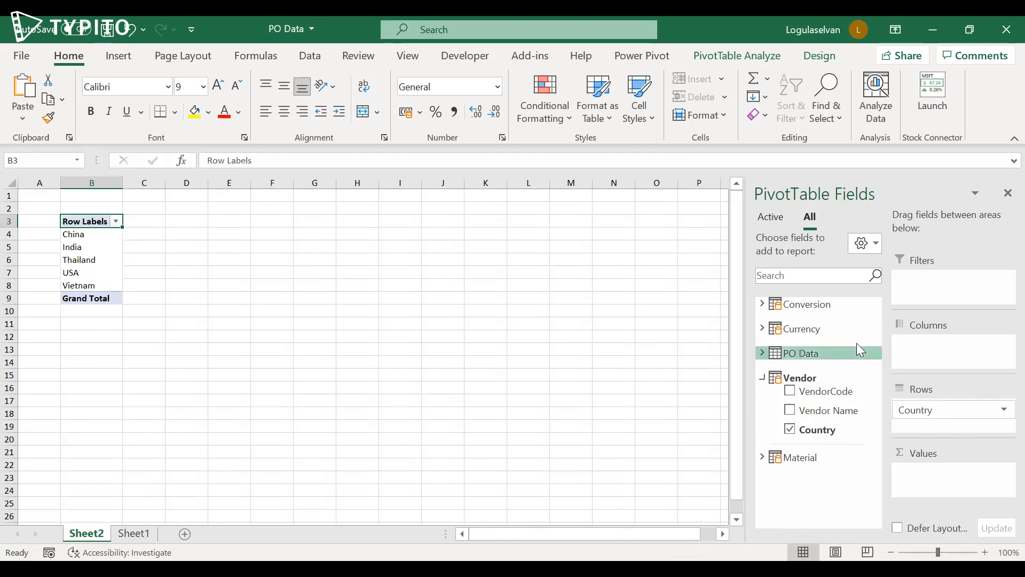
- Add the PO Data table's Order Value in INR field to the PivotTable values as a sum
{"action": "left_click", "coordinate": [762, 352]}
{"action": "left_click_drag", "start_coordinate": [879, 393], "coordinate": [879, 456]}
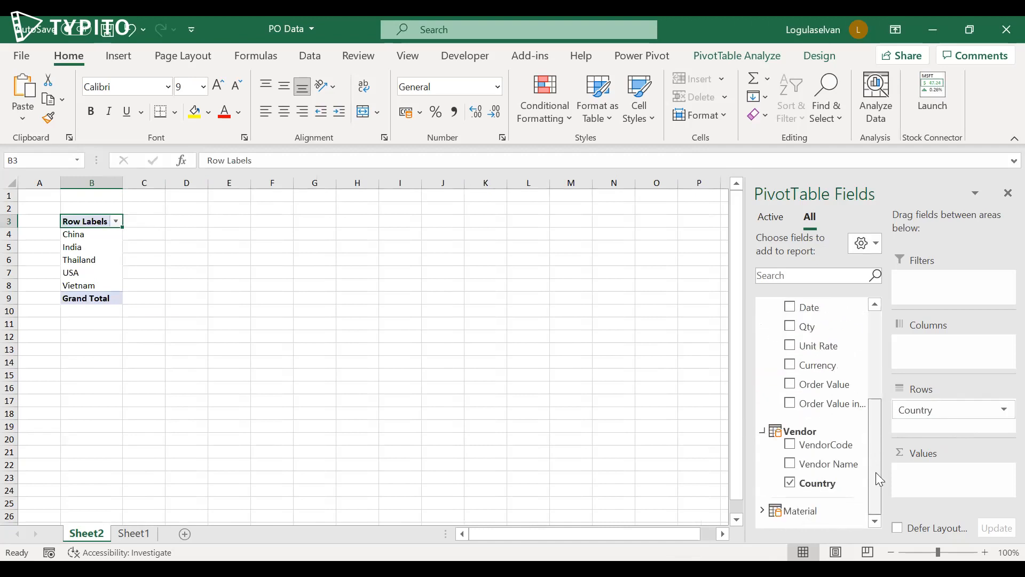
{"action": "left_click_drag", "start_coordinate": [828, 404], "coordinate": [938, 483]}
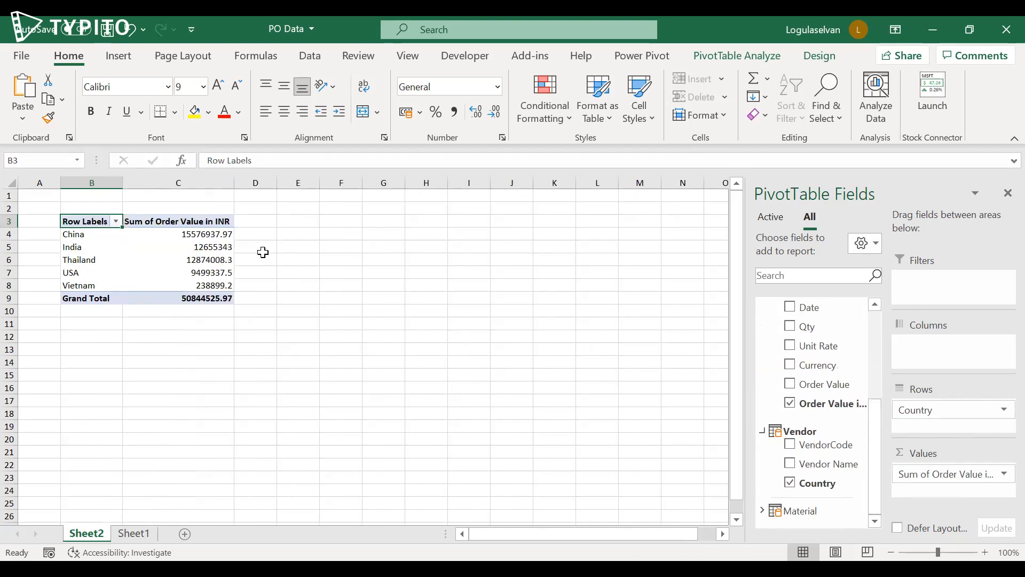
- Sort the PivotTable's countries in ascending order by Sum of Order Value in INR
{"action": "left_click", "coordinate": [94, 244]}
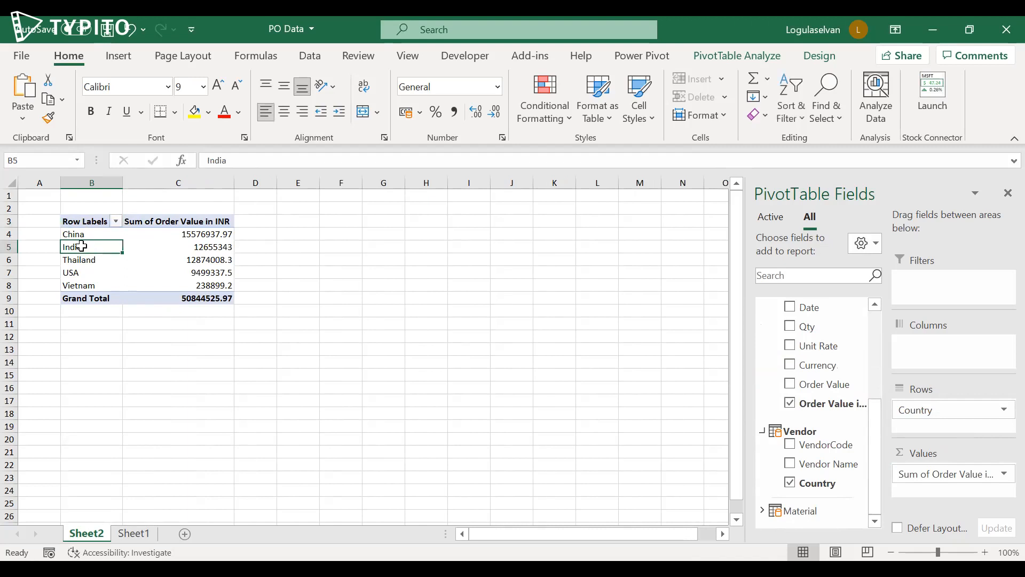
{"action": "right_click", "coordinate": [82, 246]}
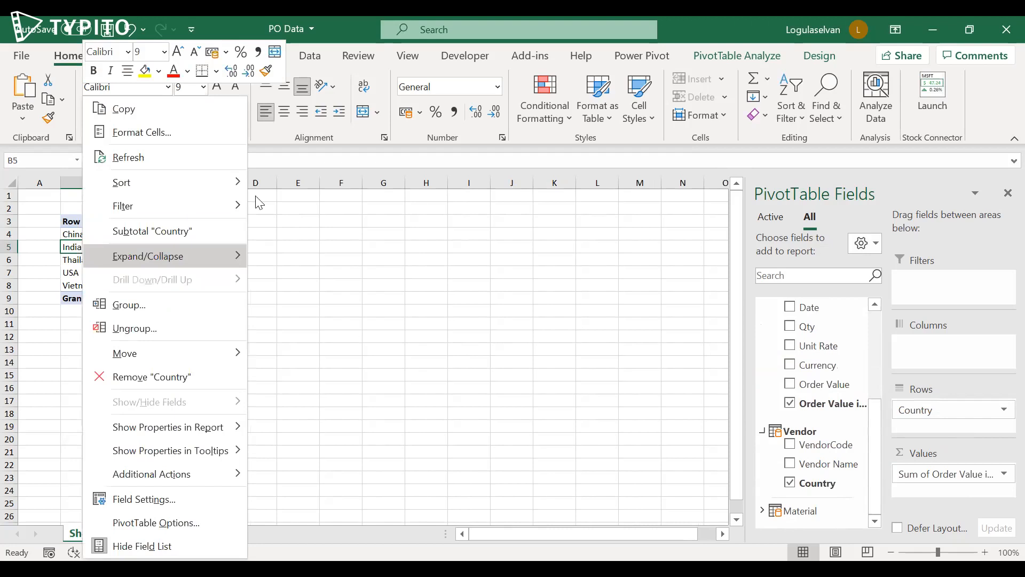
{"action": "mouse_move", "coordinate": [225, 182]}
{"action": "left_click", "coordinate": [311, 233]}
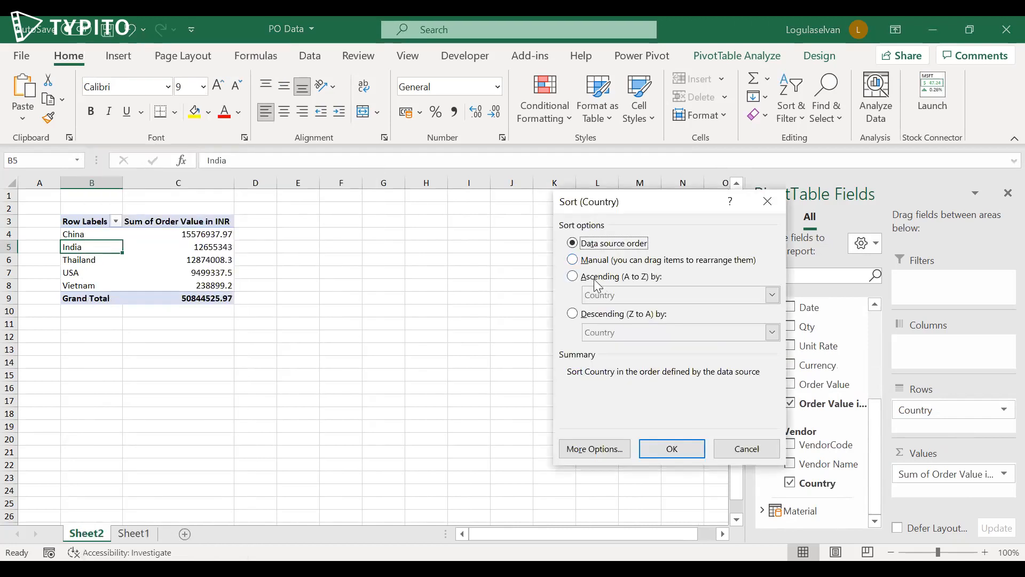
{"action": "left_click", "coordinate": [594, 276]}
{"action": "left_click", "coordinate": [636, 293]}
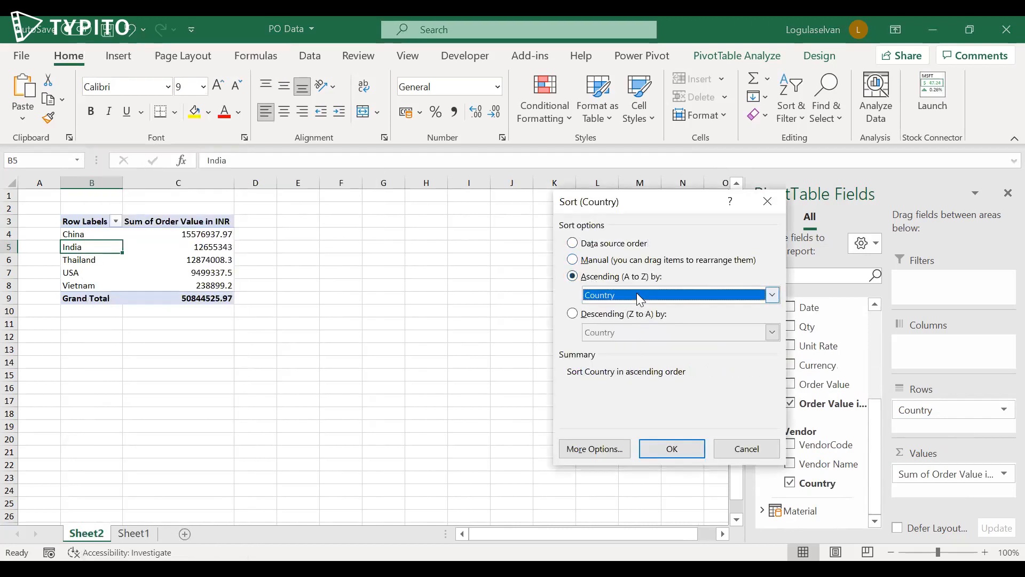
{"action": "left_click", "coordinate": [626, 321]}
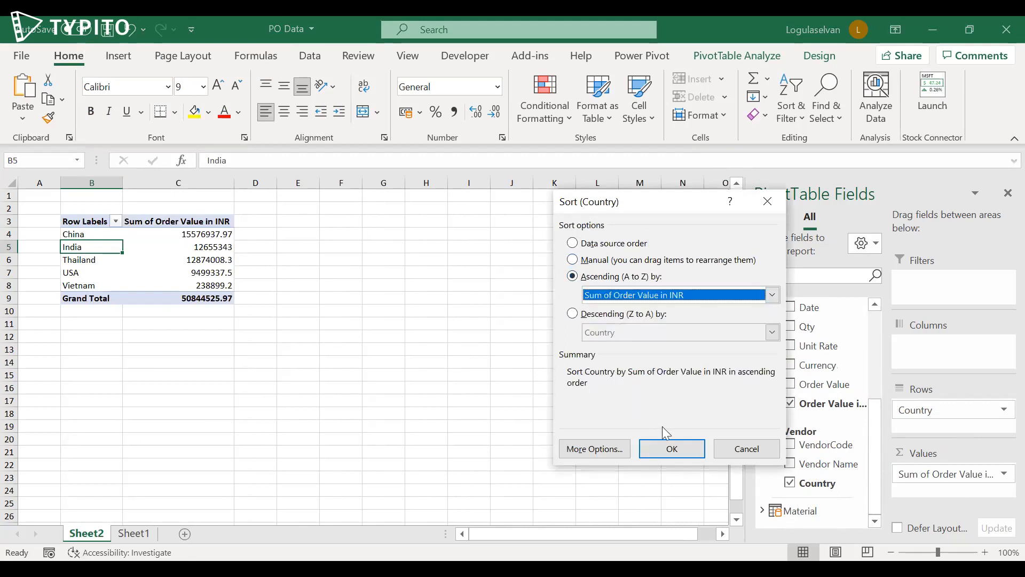
{"action": "left_click", "coordinate": [672, 450]}
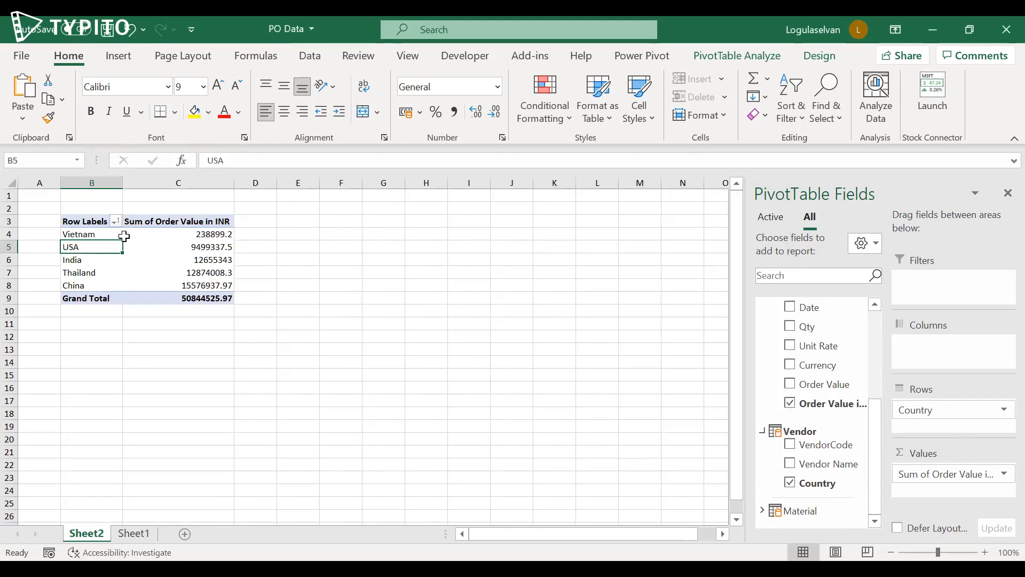
- Change the country sort to descending order by Sum of Order Value in INR
{"action": "left_click", "coordinate": [94, 235]}
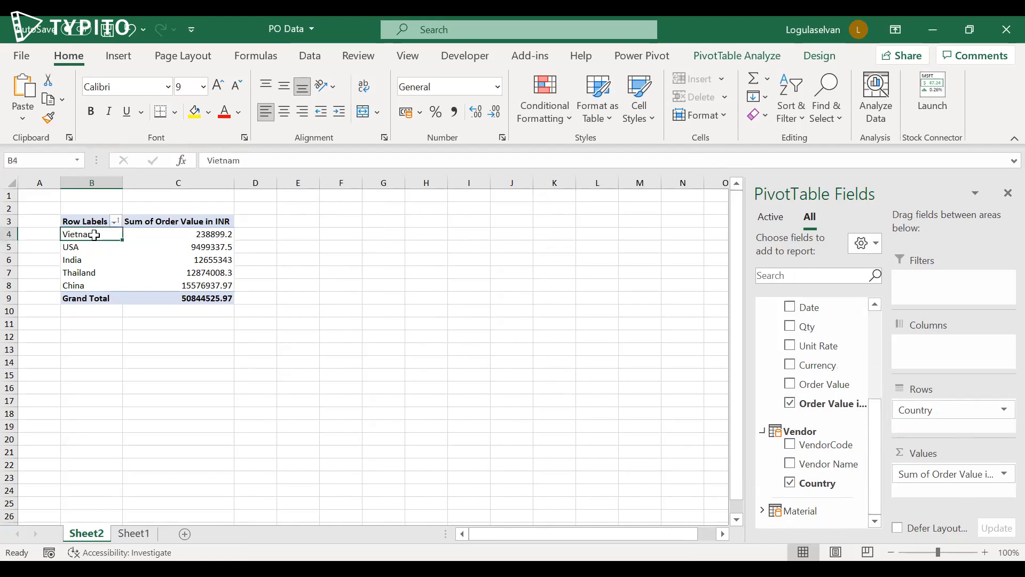
{"action": "right_click", "coordinate": [94, 237]}
{"action": "left_click", "coordinate": [332, 232]}
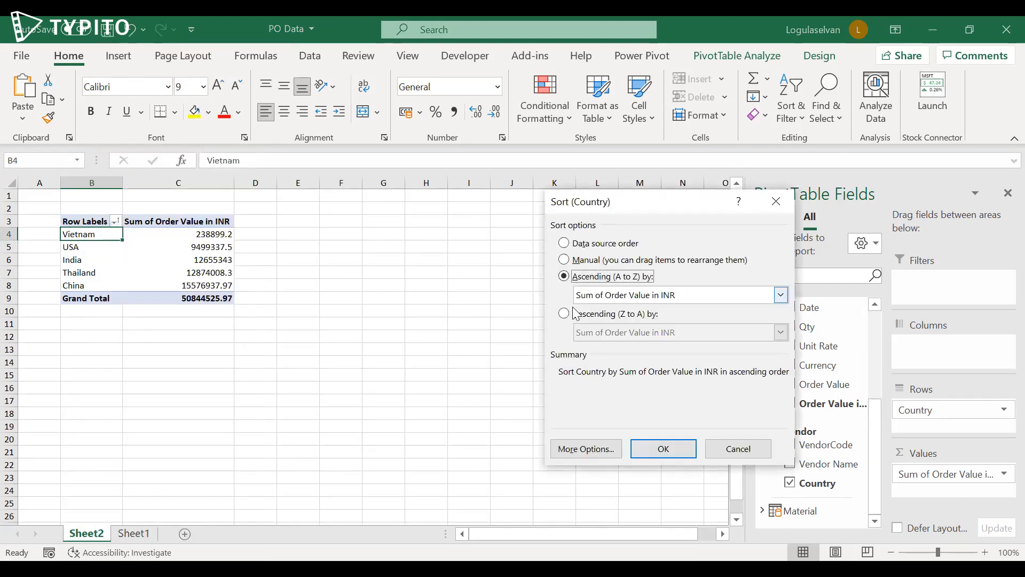
{"action": "left_click", "coordinate": [564, 313]}
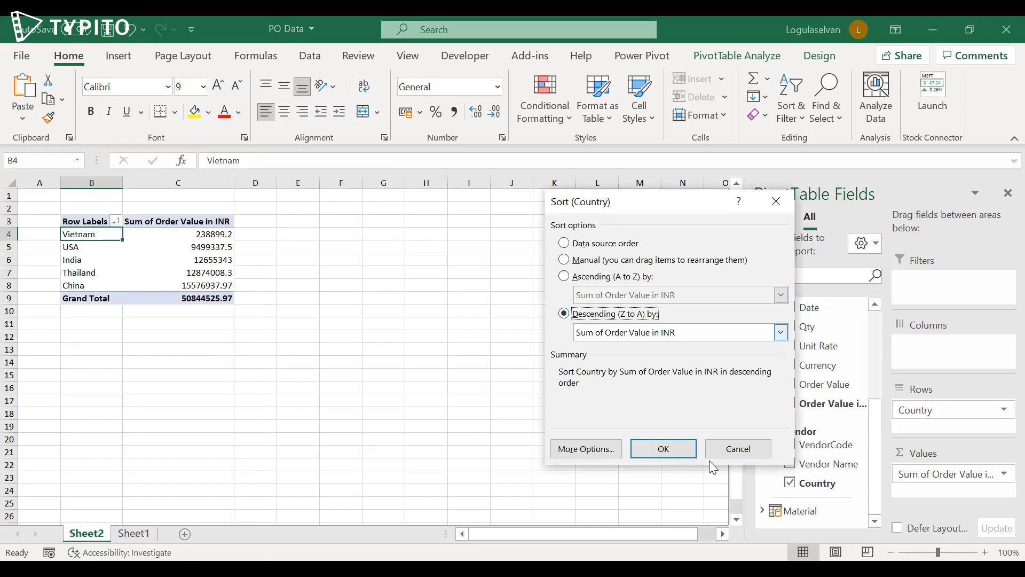
{"action": "left_click", "coordinate": [679, 448]}
- Format the order value sums, including the grand total, with comma separators and no decimal places
{"action": "left_click", "coordinate": [202, 235]}
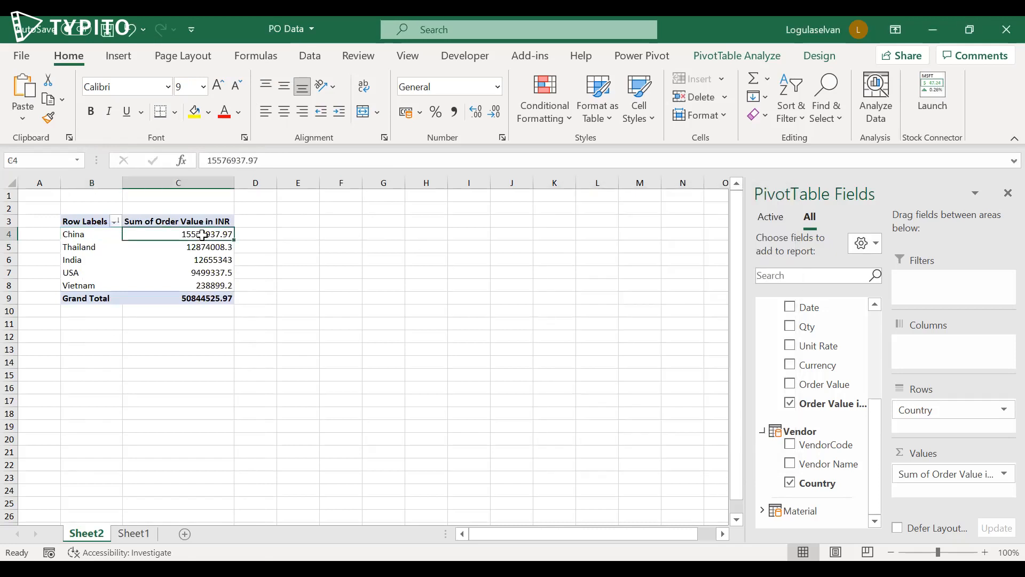
{"action": "key", "text": "ctrl+shift+Down"}
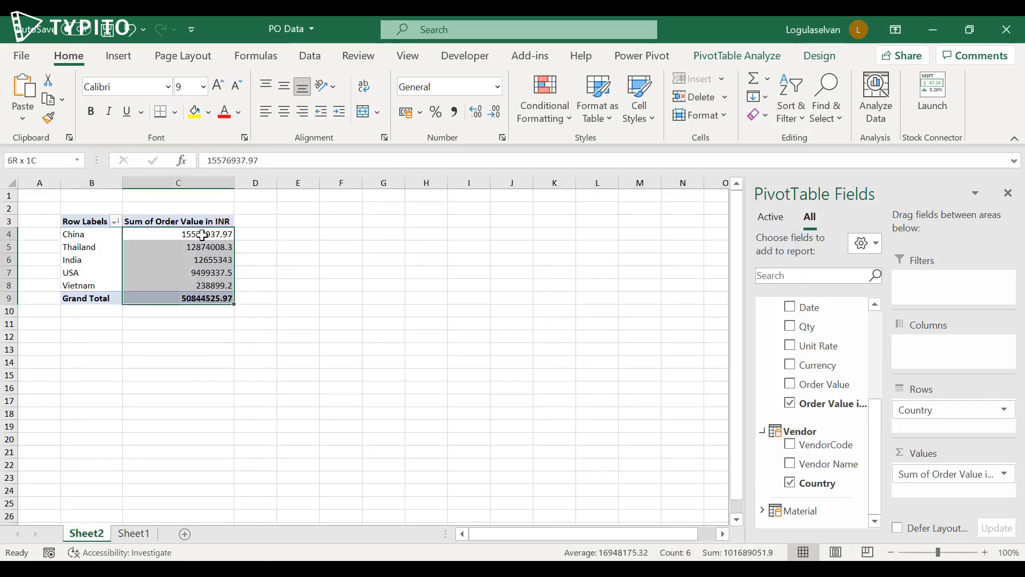
{"action": "left_click", "coordinate": [454, 109]}
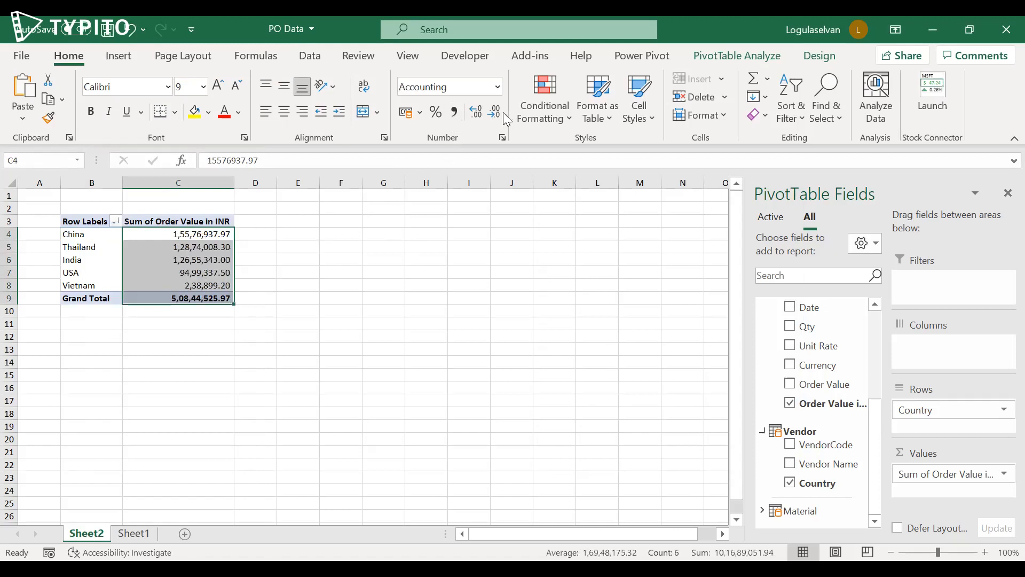
{"action": "left_click", "coordinate": [496, 112]}
{"action": "left_click", "coordinate": [496, 113]}
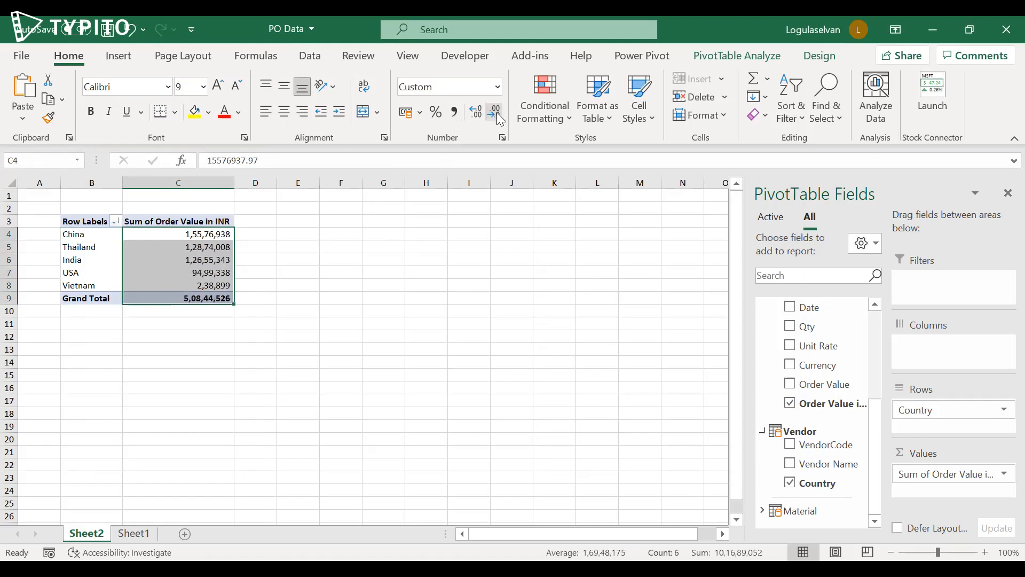
- Review the order value in INR for each country, down to the grand total
{"action": "left_click", "coordinate": [202, 238]}
{"action": "key", "text": "Down"}
{"action": "key", "text": "Down"}
{"action": "key", "text": "Down"}
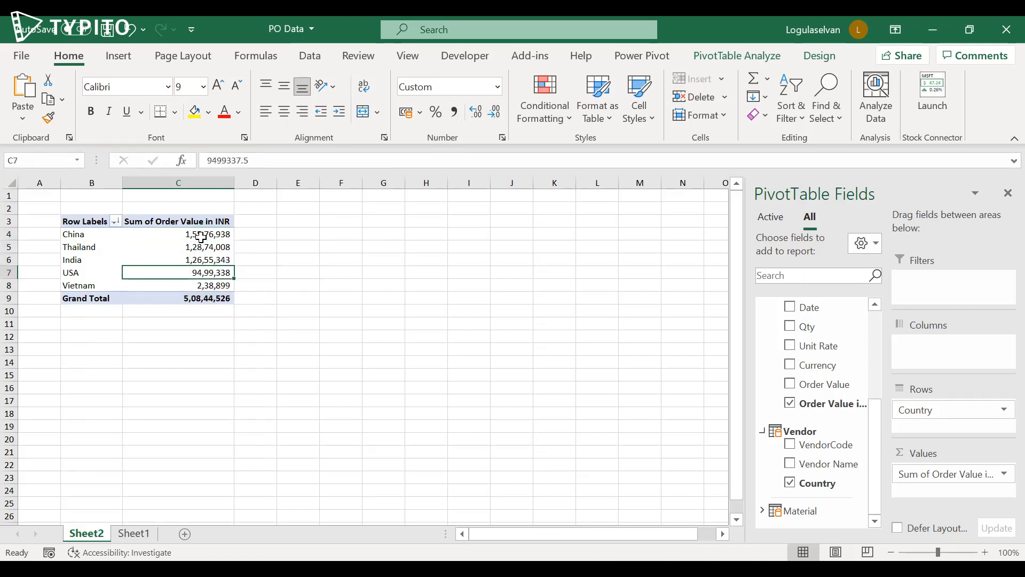
{"action": "key", "text": "Up"}
{"action": "key", "text": "Up"}
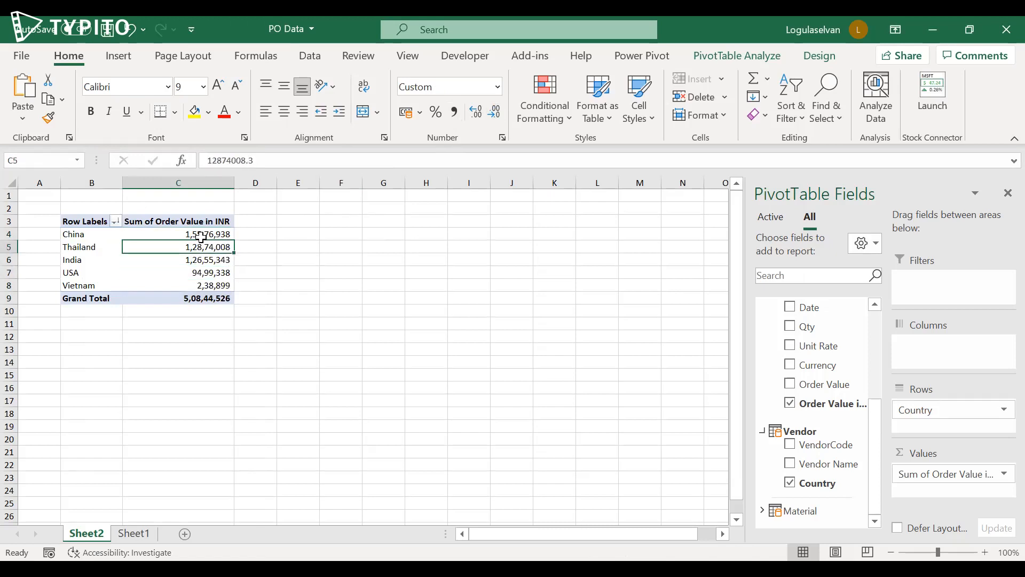
{"action": "key", "text": "Down"}
{"action": "key", "text": "Down"}
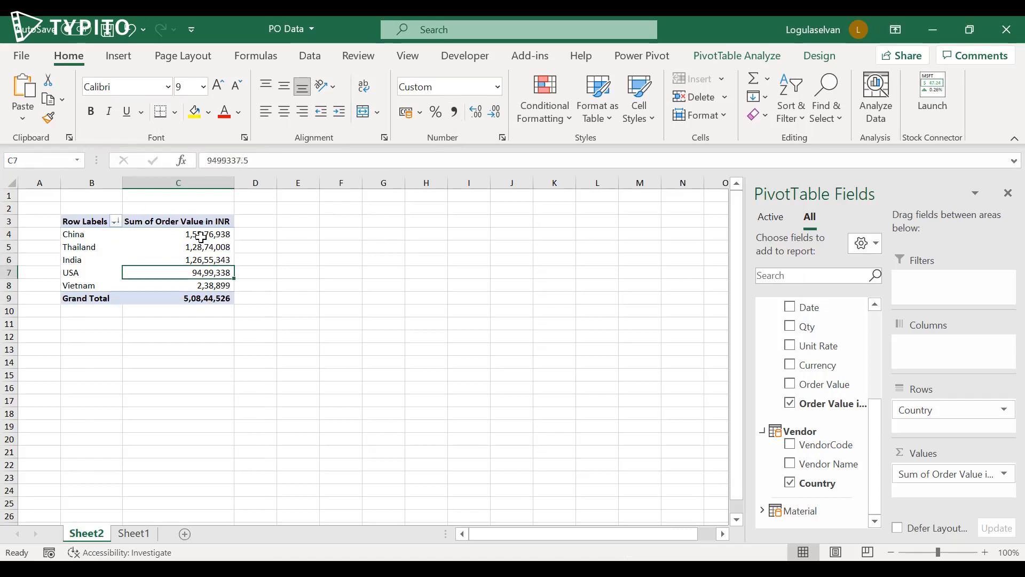
{"action": "key", "text": "Down"}
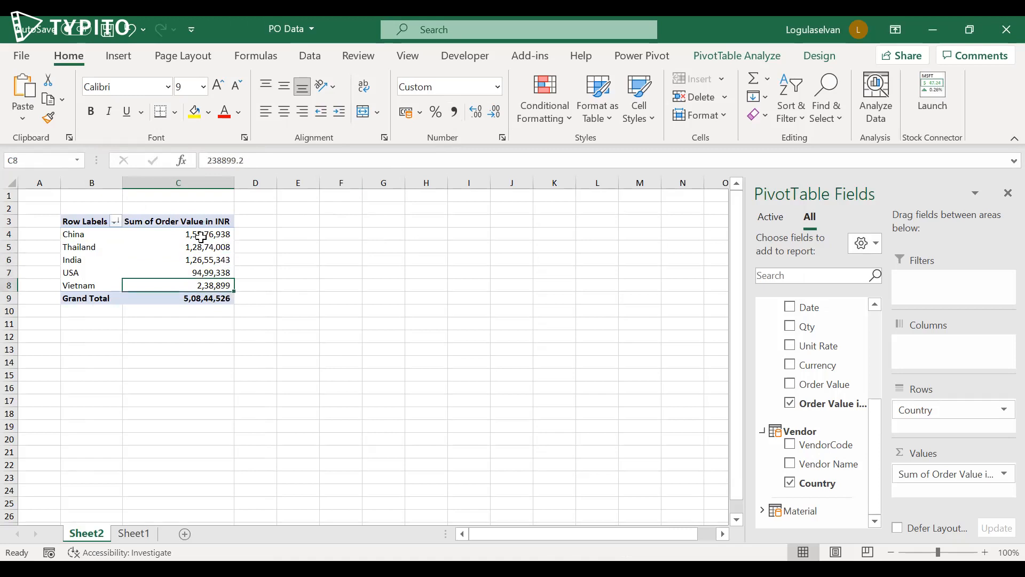
{"action": "key", "text": "Down"}
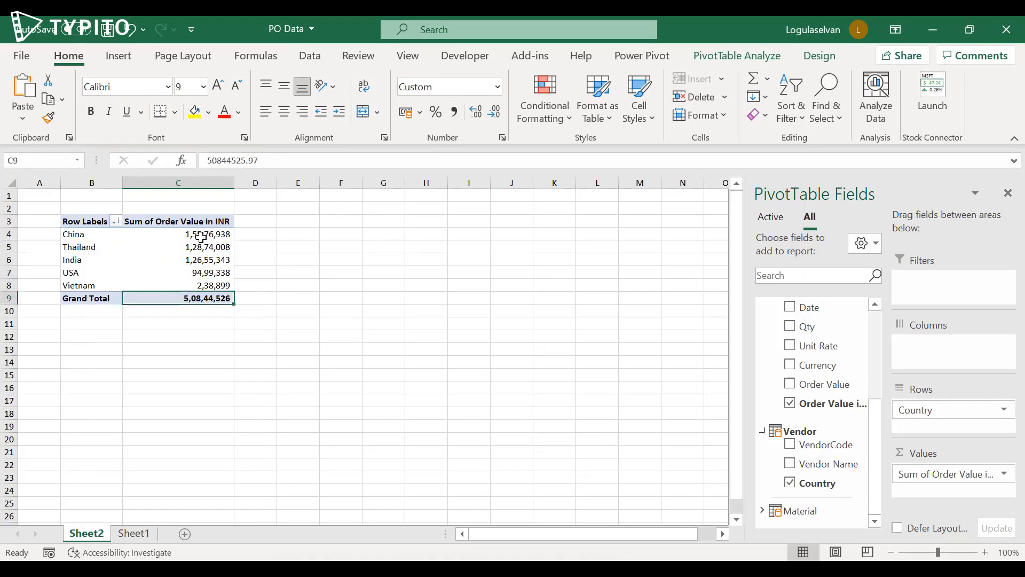
- Check the first and last order dates in Sheet1's Date column, and return to the PivotTable on Sheet2
{"action": "left_click", "coordinate": [134, 534]}
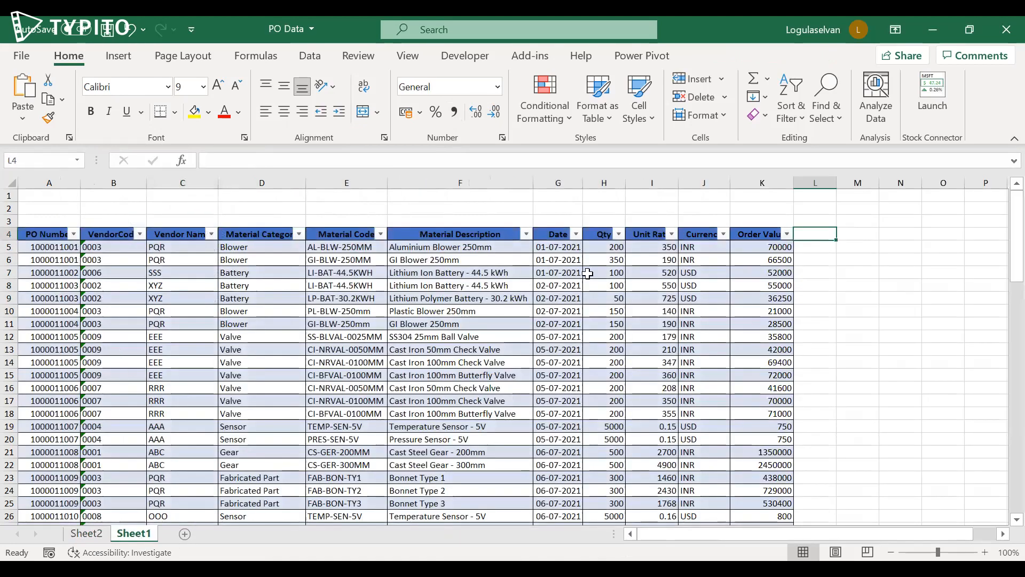
{"action": "left_click", "coordinate": [571, 250]}
{"action": "key", "text": "ctrl+Down"}
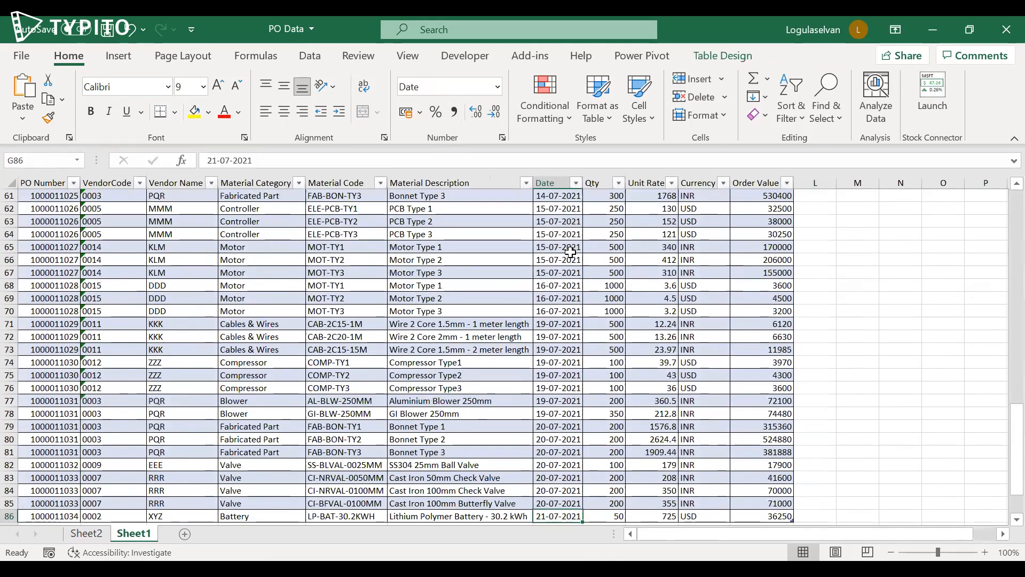
{"action": "key", "text": "ctrl+Up"}
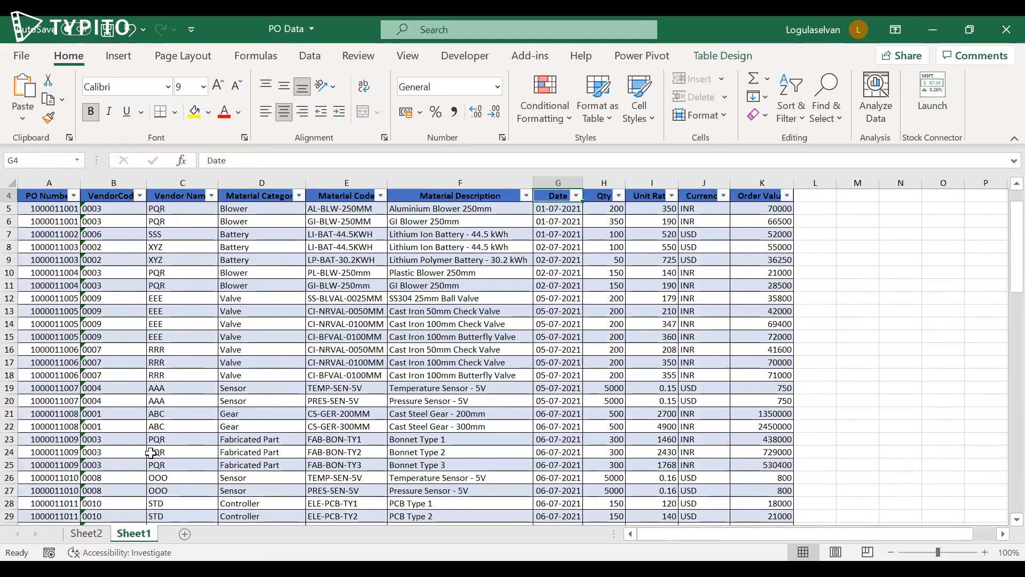
{"action": "left_click", "coordinate": [86, 534]}
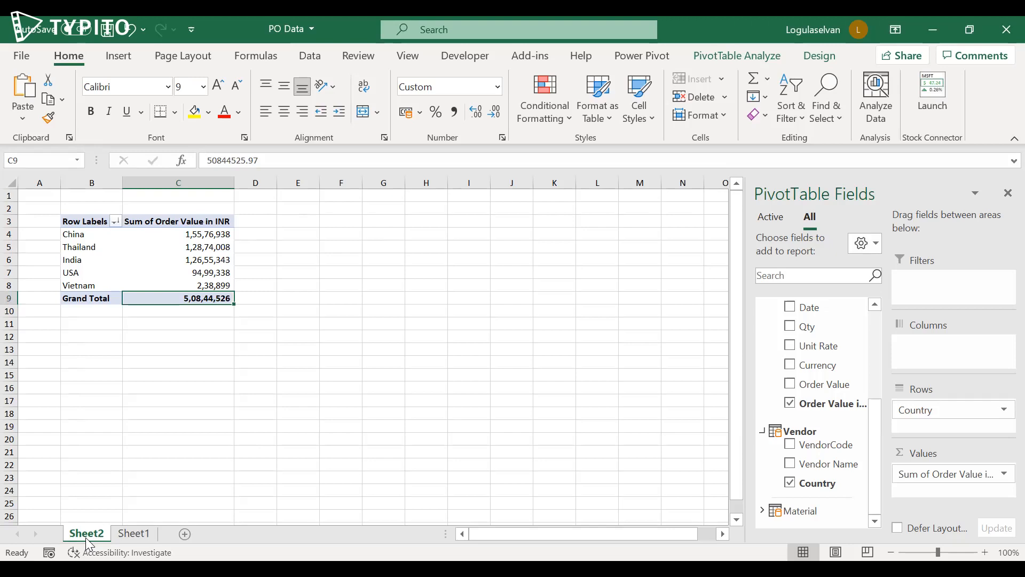
- Insert a slicer for the PO Data table's Material Category field on the PivotTable
{"action": "left_click_drag", "start_coordinate": [873, 457], "coordinate": [871, 276]}
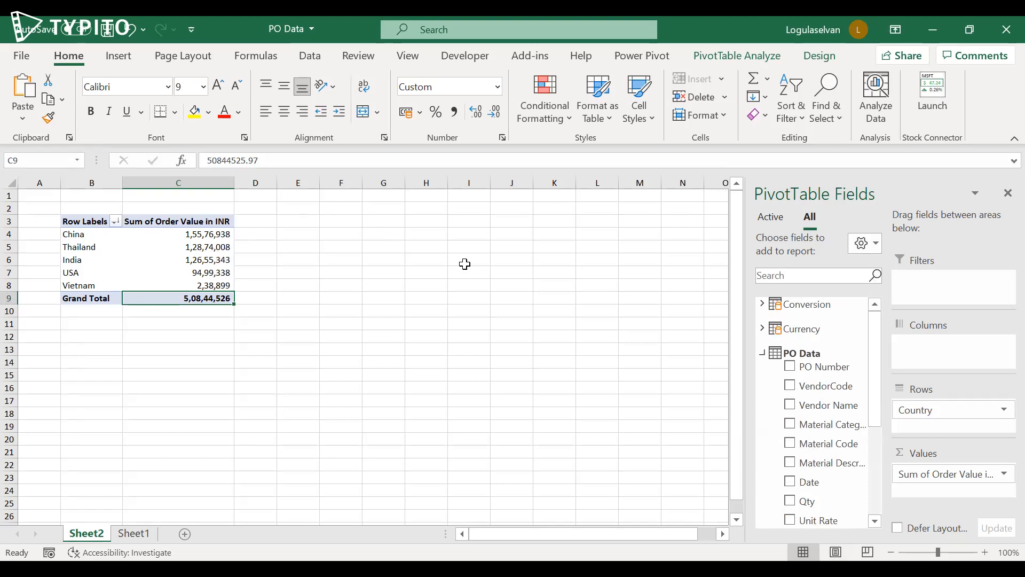
{"action": "left_click", "coordinate": [727, 57]}
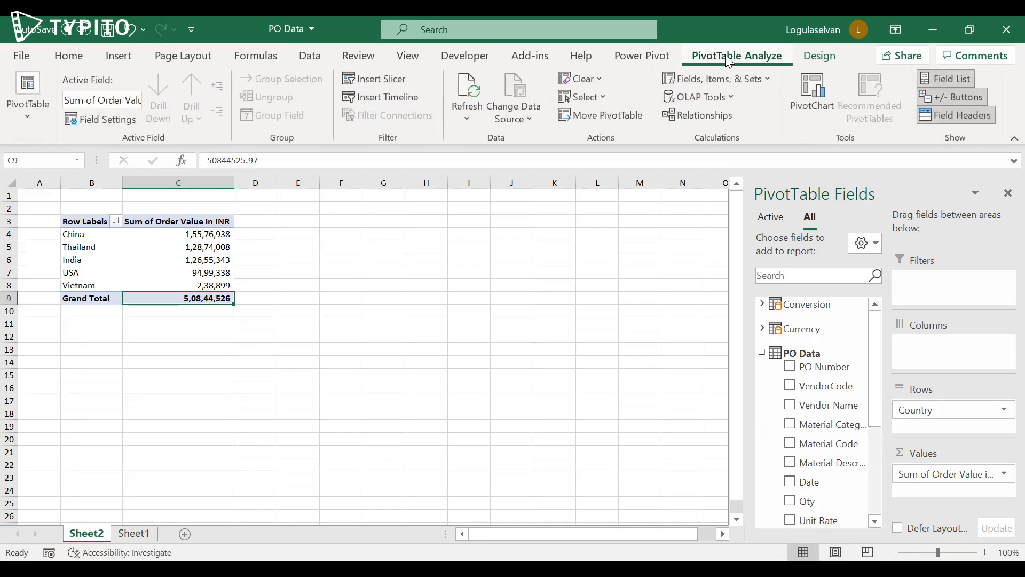
{"action": "left_click", "coordinate": [365, 83]}
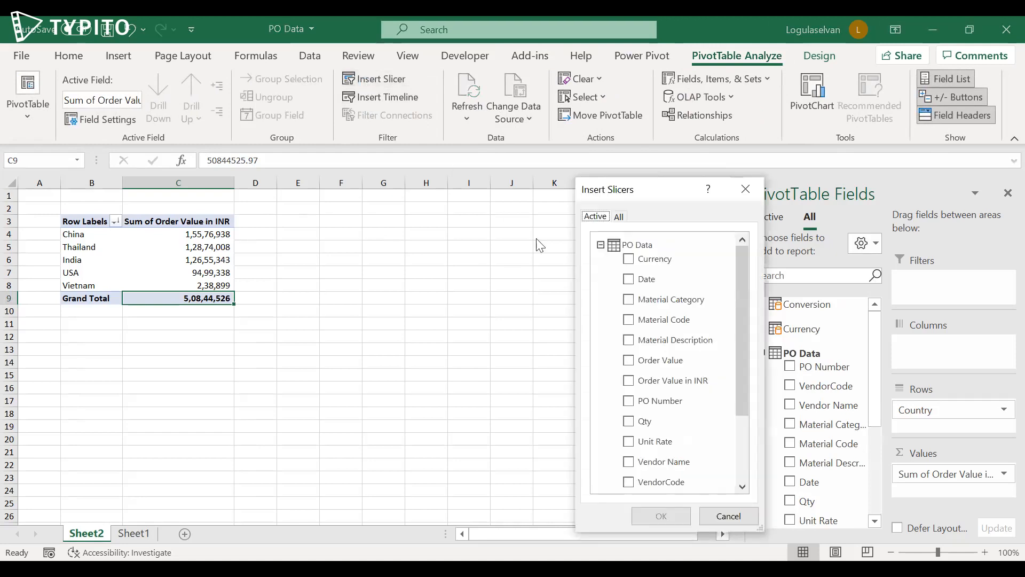
{"action": "left_click", "coordinate": [631, 302]}
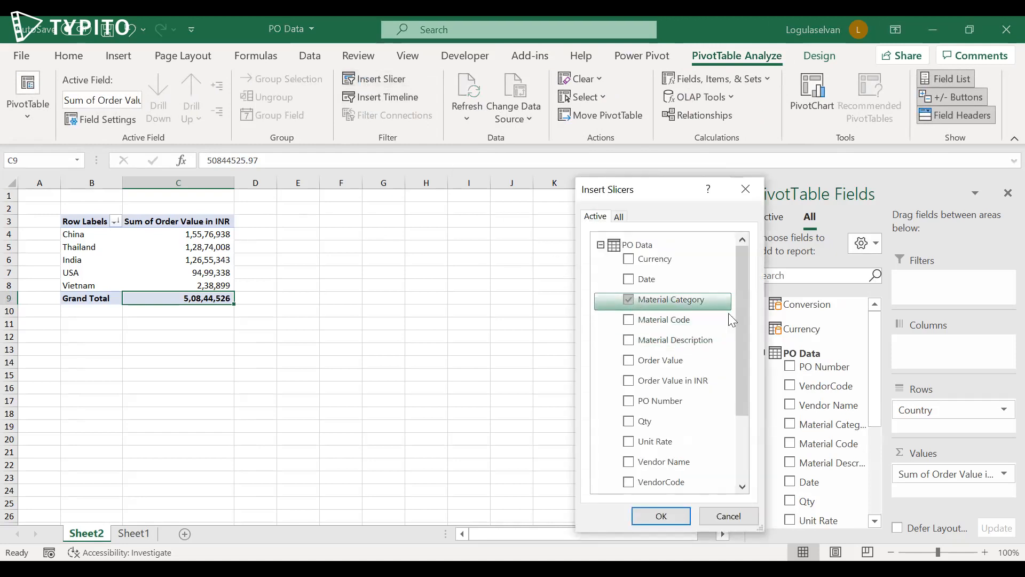
{"action": "left_click_drag", "start_coordinate": [740, 281], "coordinate": [742, 344]}
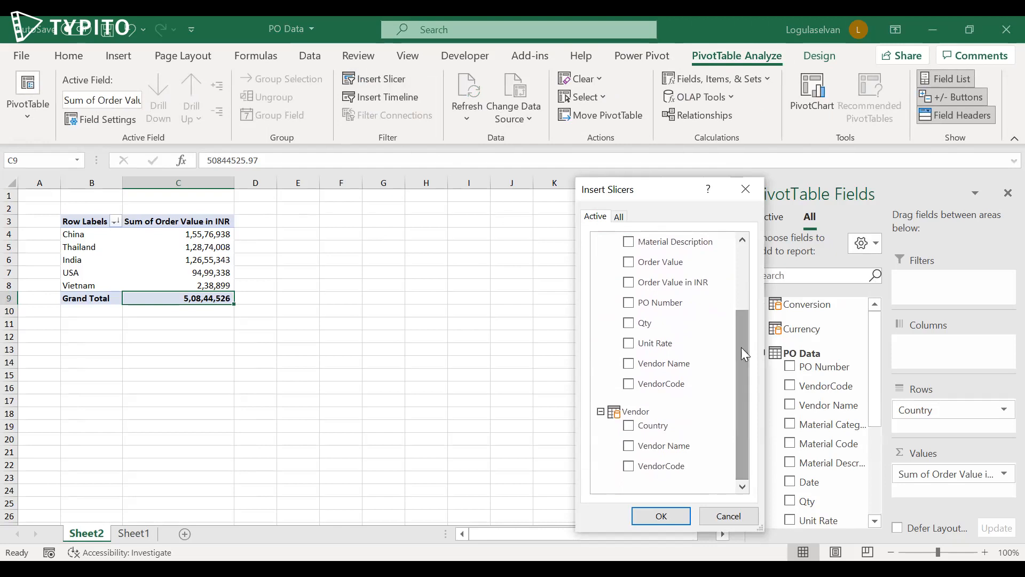
{"action": "left_click", "coordinate": [619, 216]}
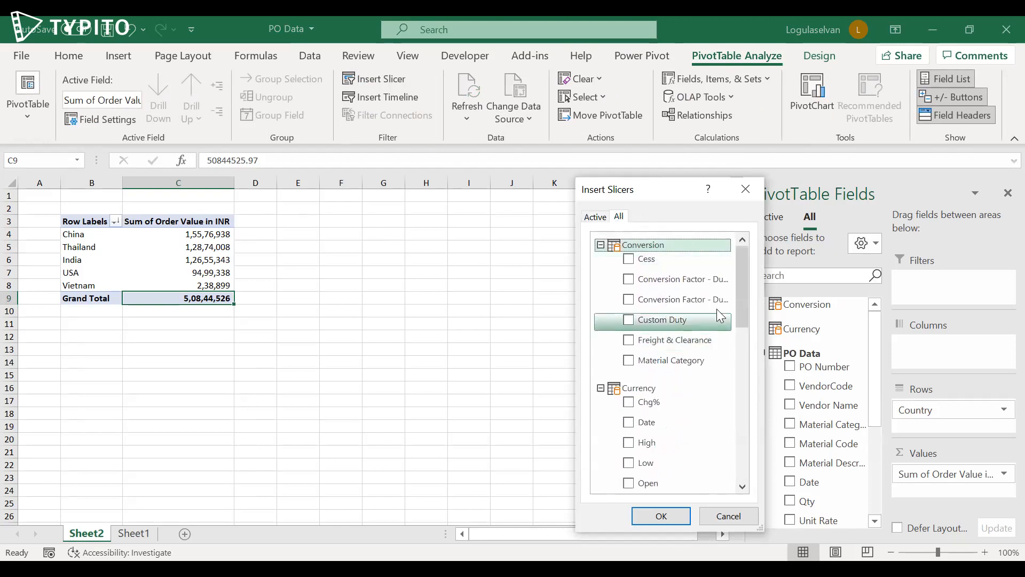
{"action": "left_click_drag", "start_coordinate": [741, 289], "coordinate": [740, 404]}
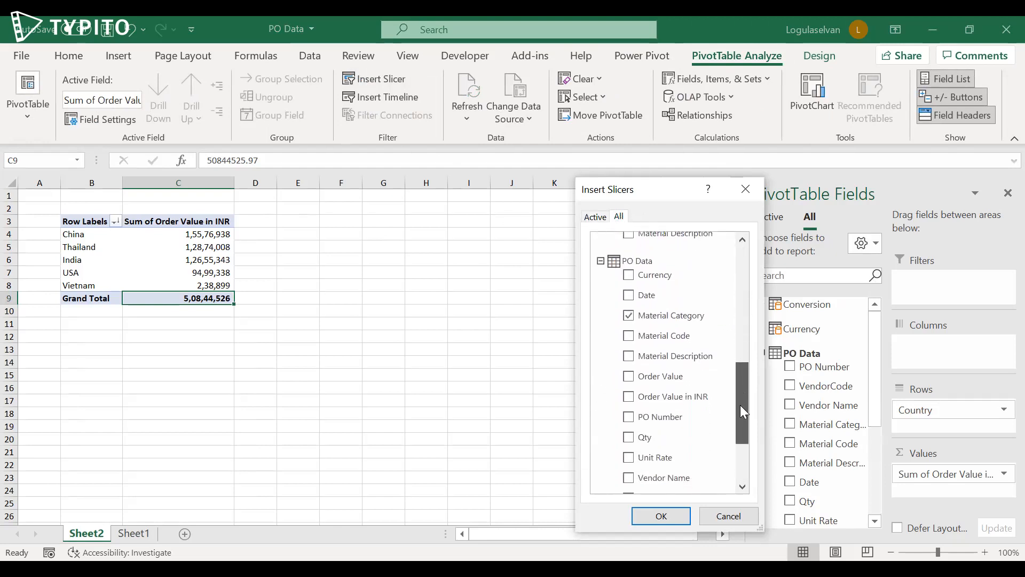
{"action": "left_click", "coordinate": [662, 516]}
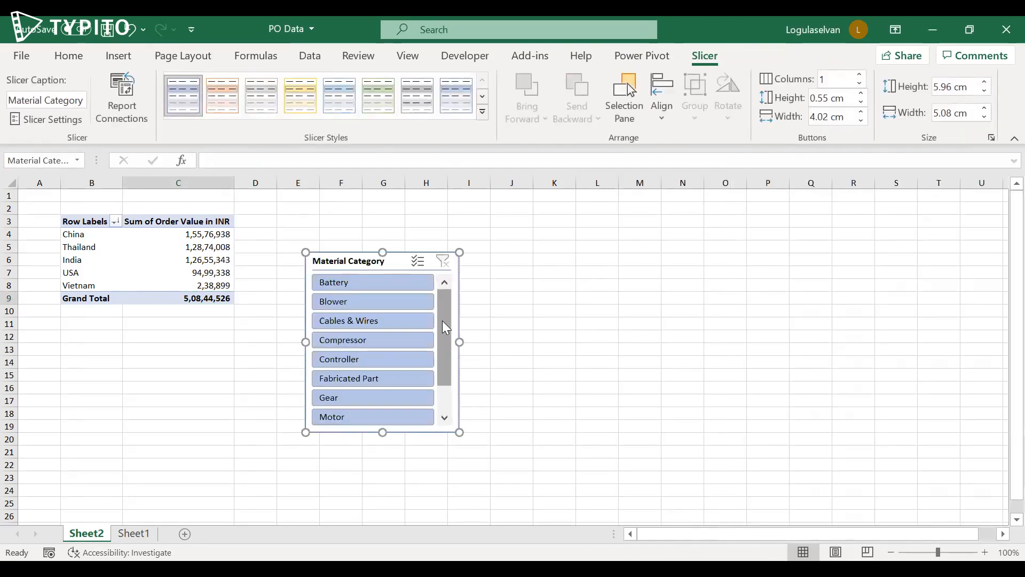
- Filter the PivotTable by the Battery, Blower and Gear material categories one at a time to compare country order values
{"action": "mouse_move", "coordinate": [442, 320]}
{"action": "left_mouse_down"}
{"action": "mouse_move", "coordinate": [440, 394]}
{"action": "mouse_move", "coordinate": [443, 303]}
{"action": "left_mouse_up"}
{"action": "left_click", "coordinate": [358, 288]}
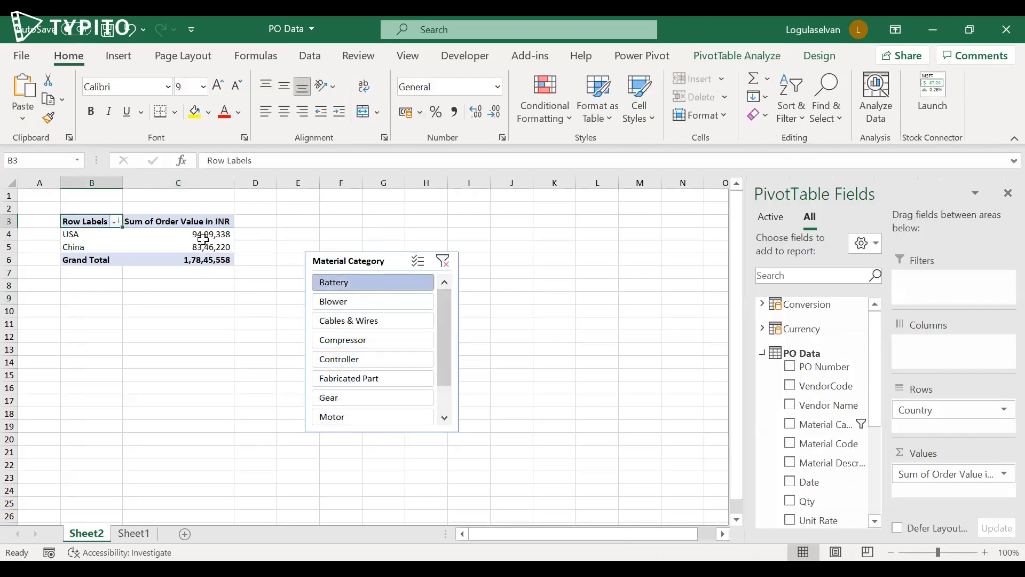
{"action": "mouse_move", "coordinate": [203, 240]}
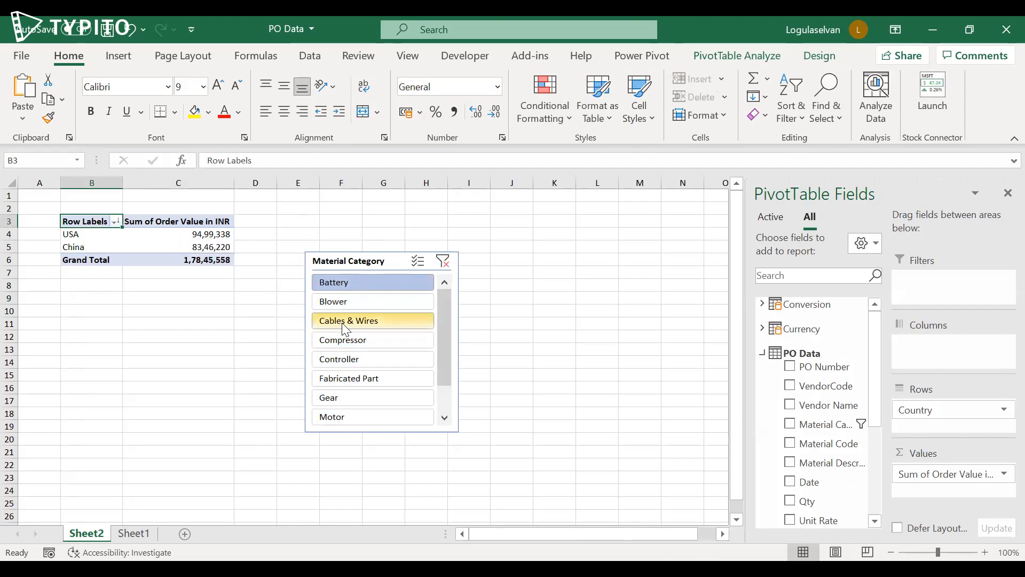
{"action": "left_click", "coordinate": [338, 306]}
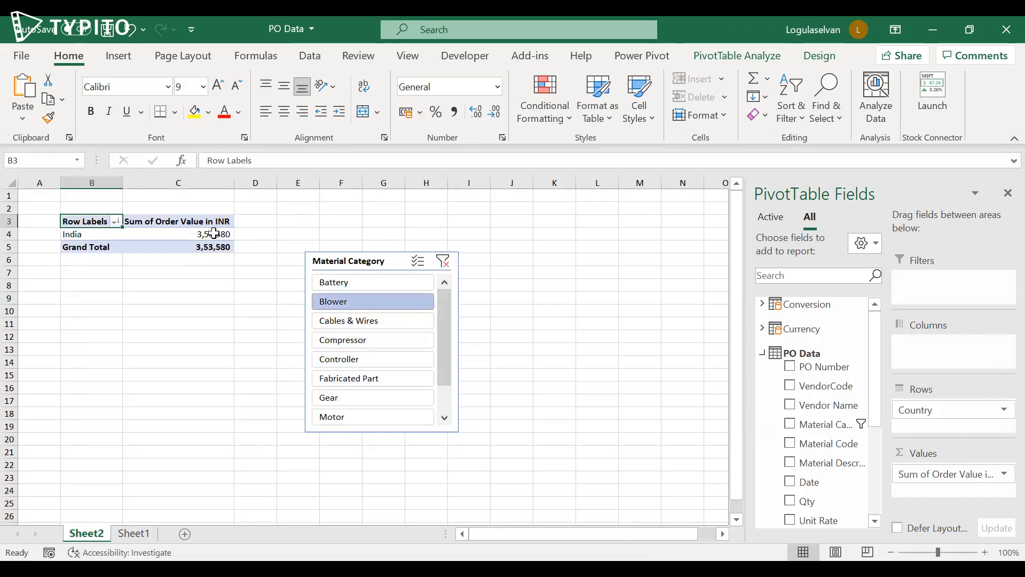
{"action": "left_click", "coordinate": [352, 398]}
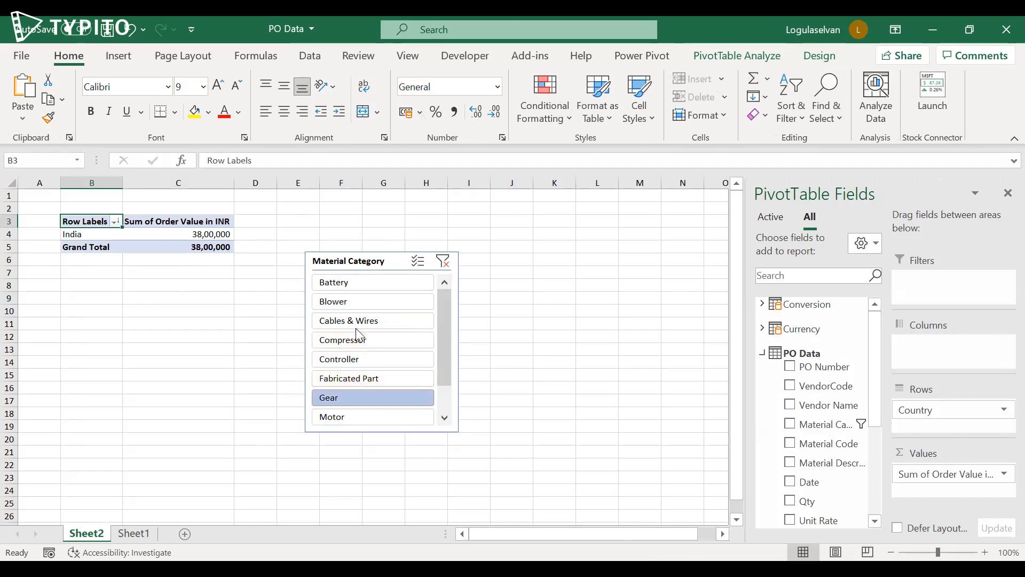
- Filter the PivotTable to the Compressor and Motor categories together, and clear the Material Category filter
{"action": "left_click", "coordinate": [357, 346]}
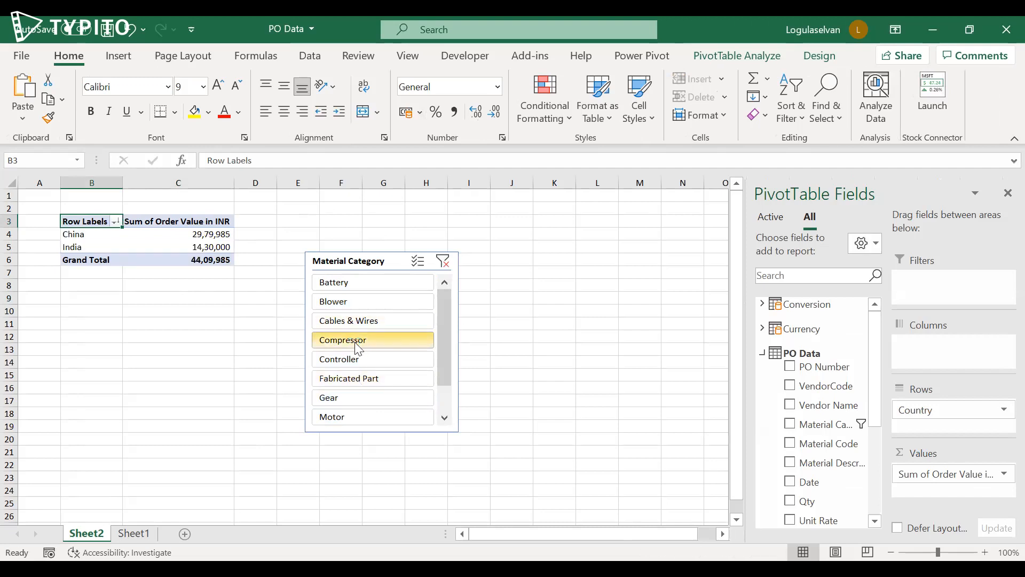
{"action": "left_click", "coordinate": [362, 420], "text": "ctrl"}
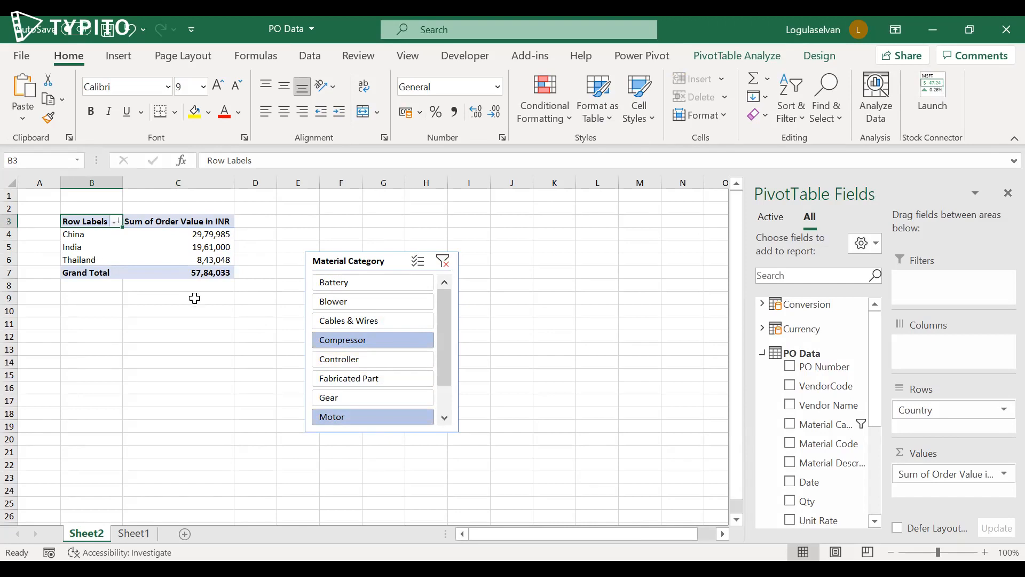
{"action": "left_click", "coordinate": [443, 263]}
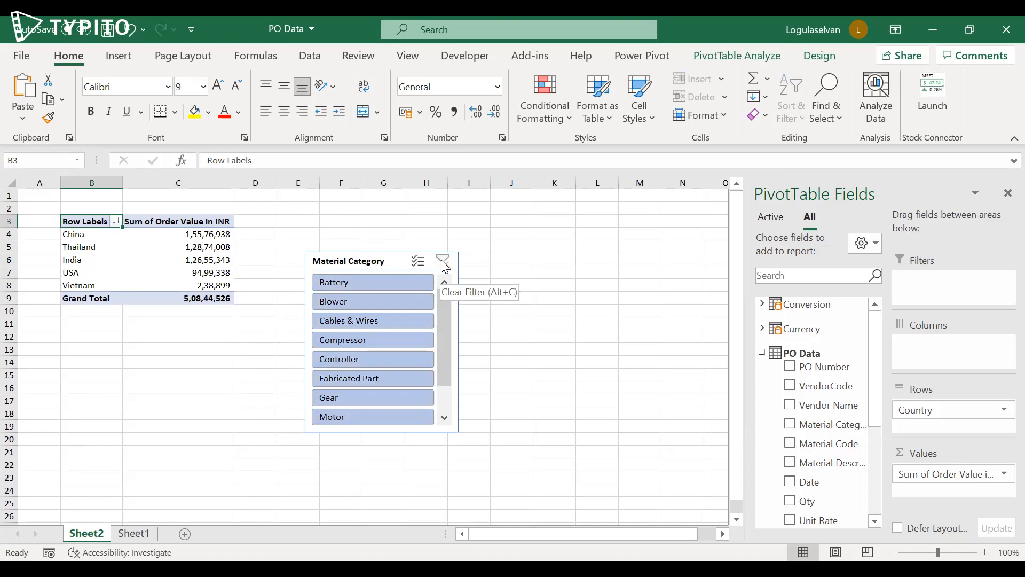
- Insert a clustered column PivotChart of Order Value in INR by country from the PivotTable
{"action": "left_click", "coordinate": [737, 57]}
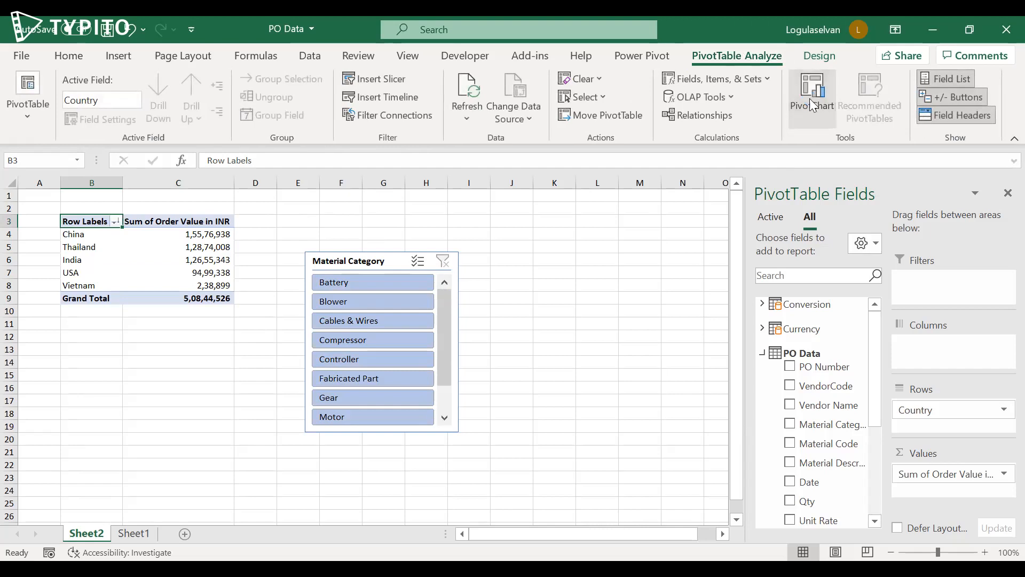
{"action": "left_click", "coordinate": [812, 104]}
{"action": "mouse_move", "coordinate": [475, 187]}
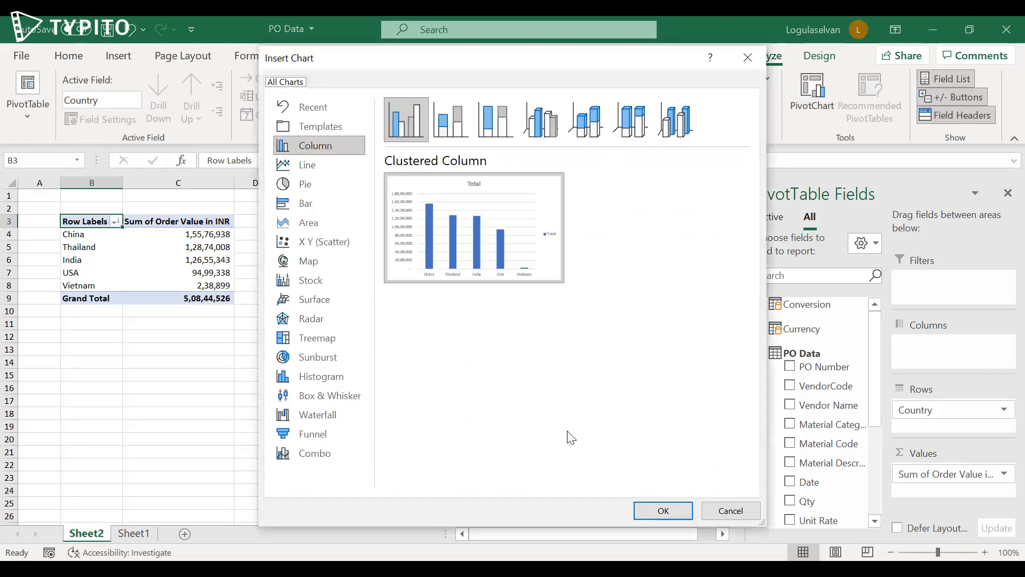
{"action": "left_click", "coordinate": [665, 511]}
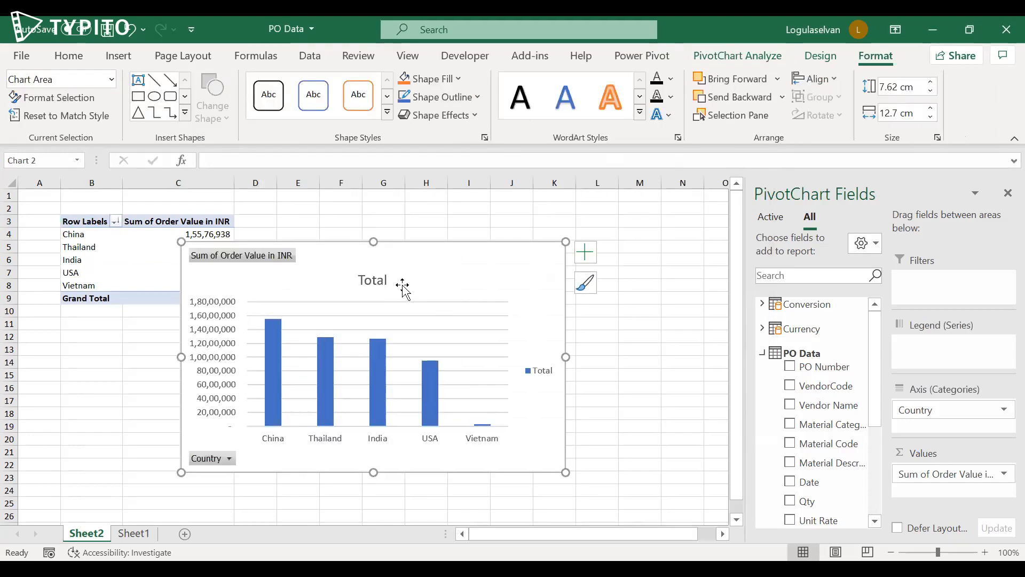
- Arrange the Material Category slicer next to the PivotTable and the PivotChart directly beside the slicer
{"action": "left_click_drag", "start_coordinate": [422, 279], "coordinate": [623, 249]}
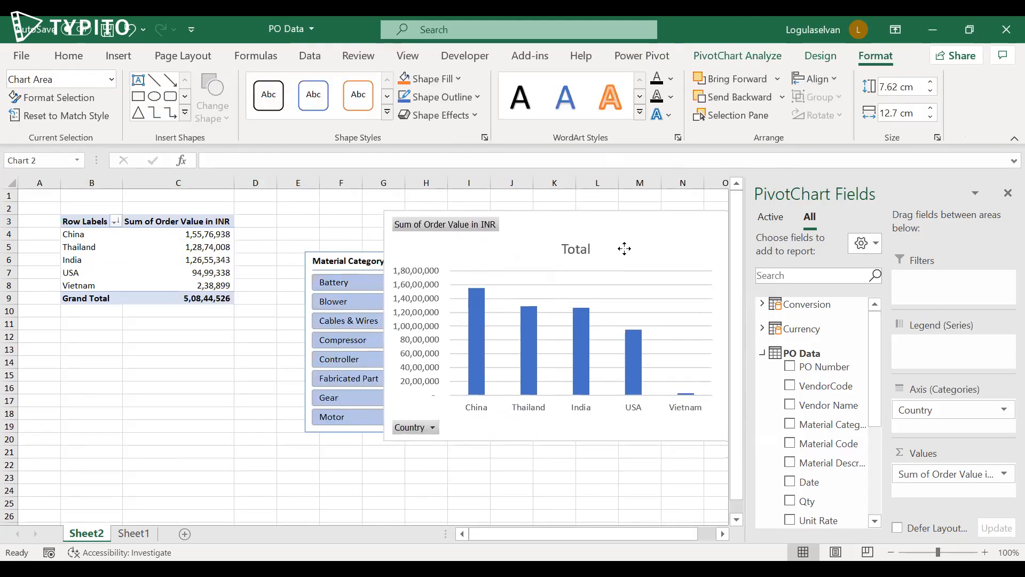
{"action": "left_click", "coordinate": [341, 261]}
{"action": "left_click_drag", "start_coordinate": [340, 262], "coordinate": [268, 252]}
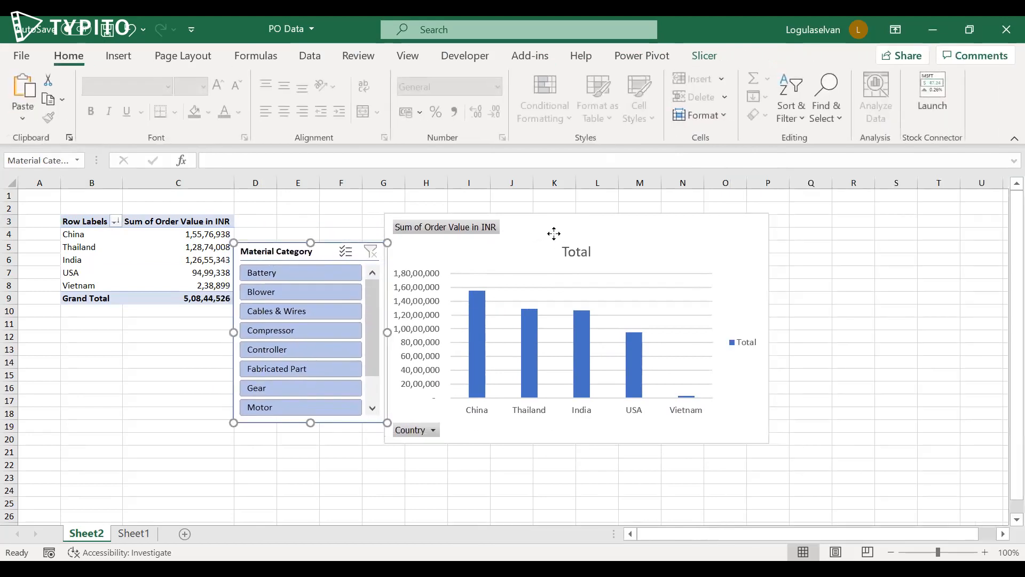
{"action": "mouse_move", "coordinate": [555, 235]}
{"action": "left_mouse_down"}
{"action": "mouse_move", "coordinate": [540, 239]}
{"action": "mouse_move", "coordinate": [557, 238]}
{"action": "left_mouse_up"}
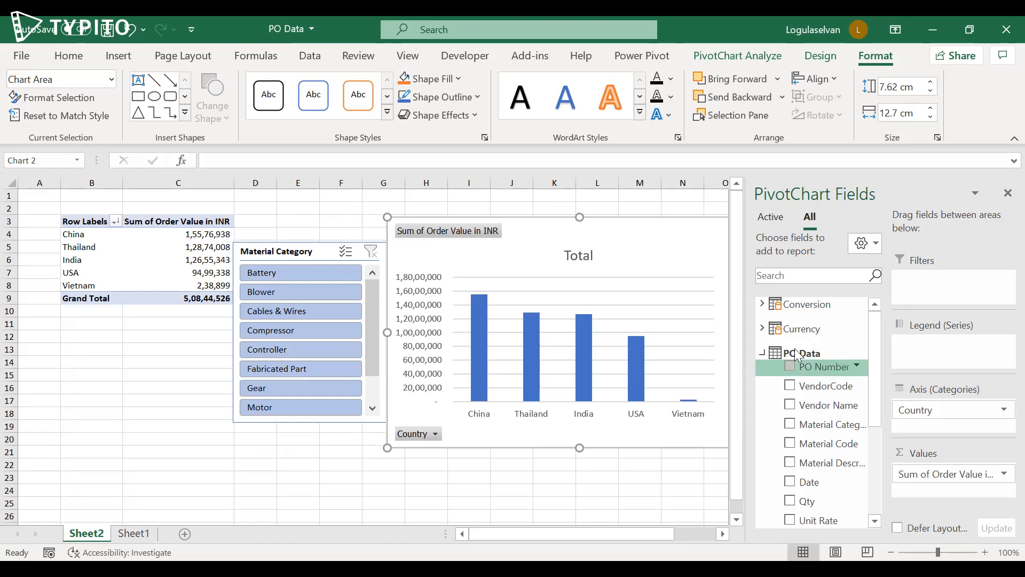
- Expand the Conversion table in the PivotChart's field list to show its fields
{"action": "left_click", "coordinate": [764, 306]}
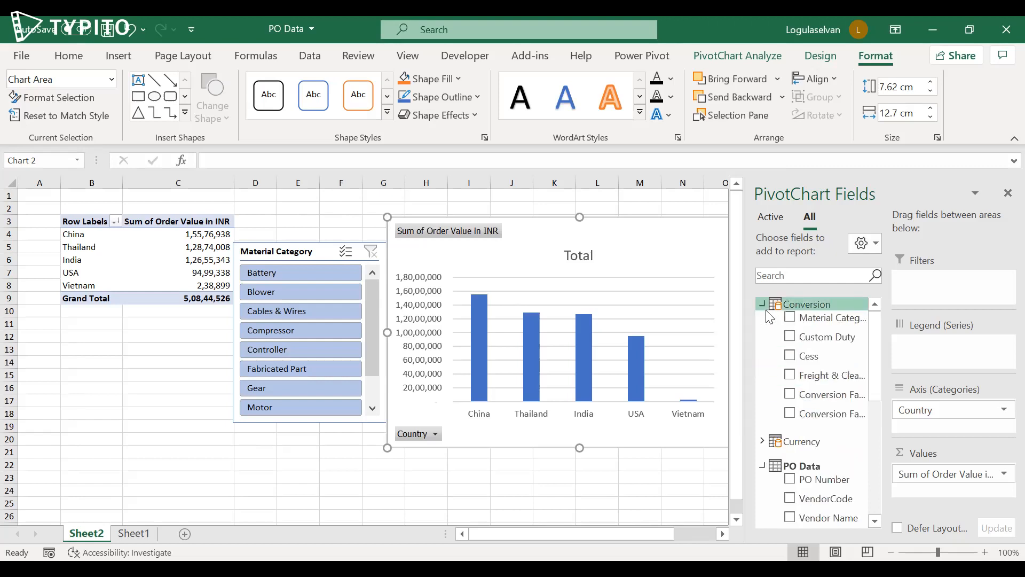